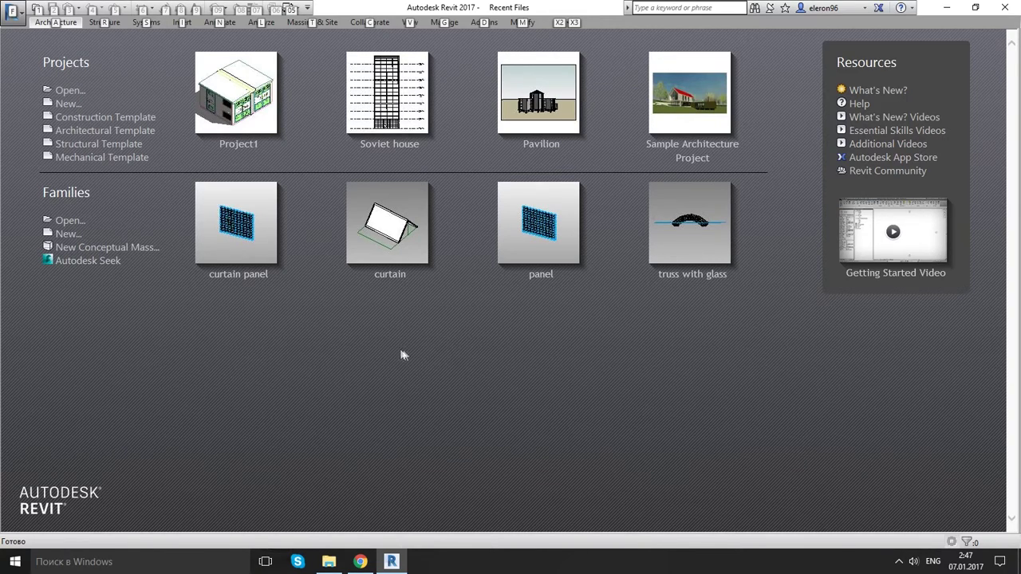
- Create a new family from the Metric Profile-Hosted template
click(67, 234)
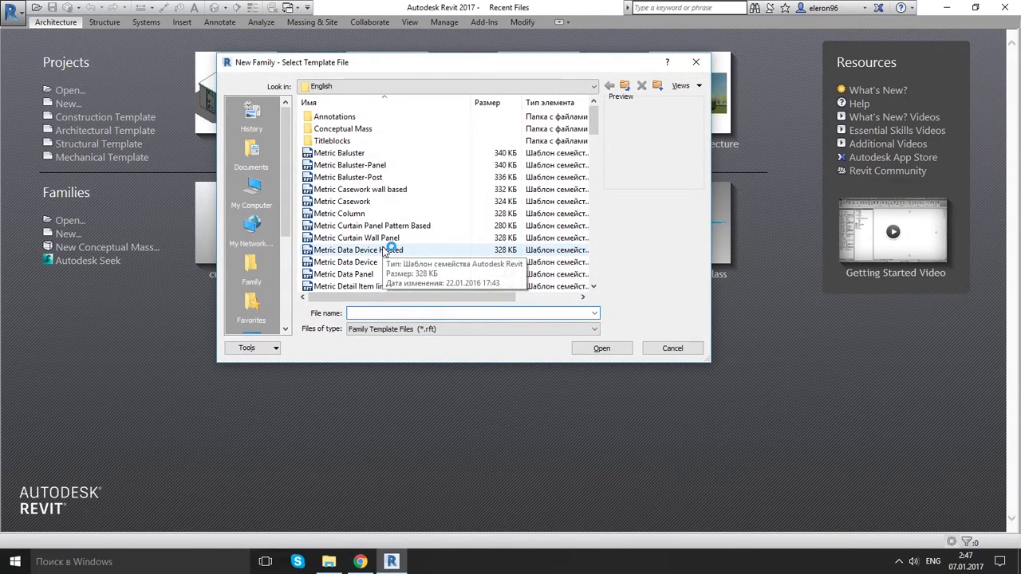
scroll(384, 248, down, 4)
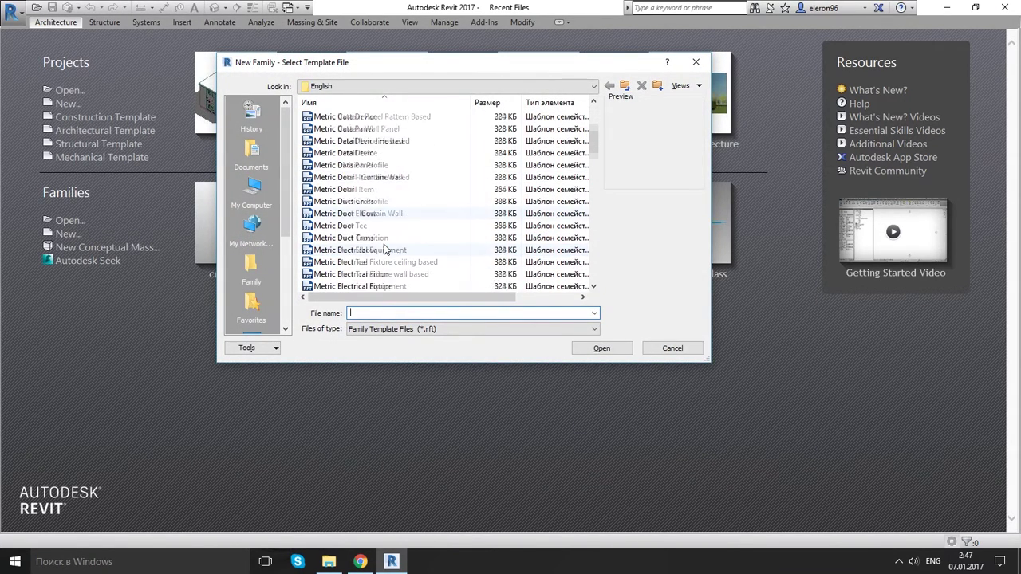
scroll(390, 249, down, 9)
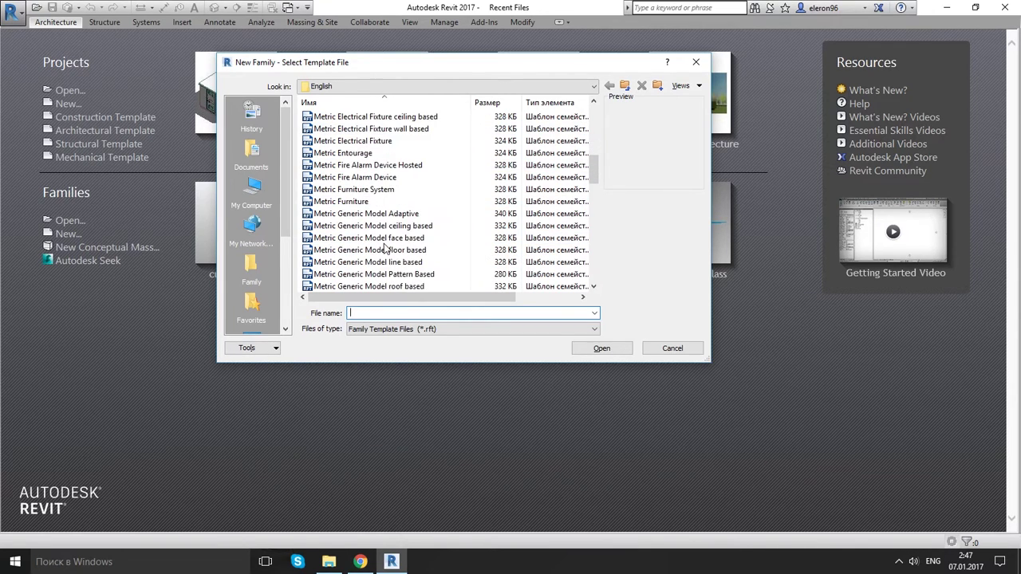
scroll(421, 252, down, 7)
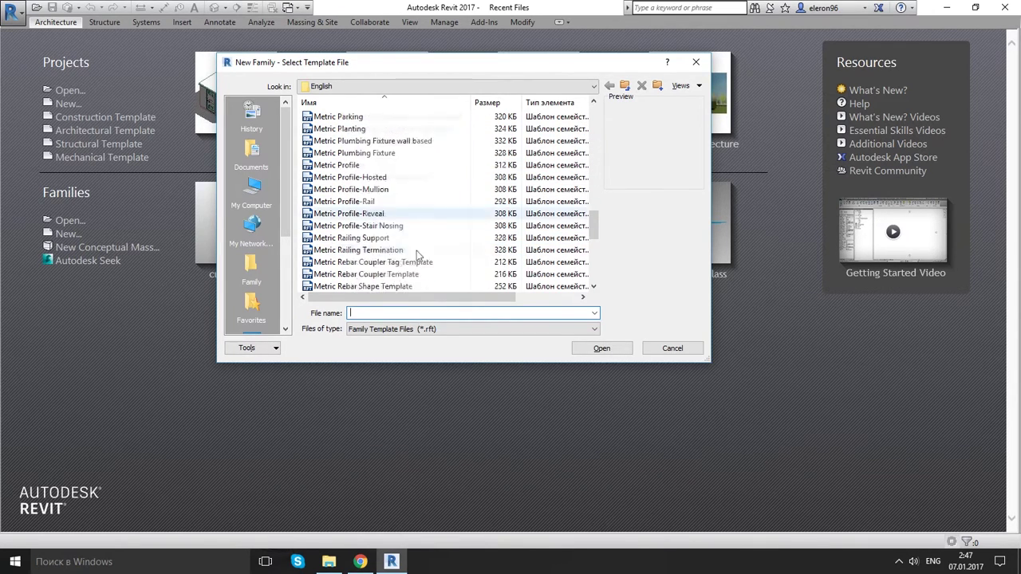
scroll(410, 257, down, 4)
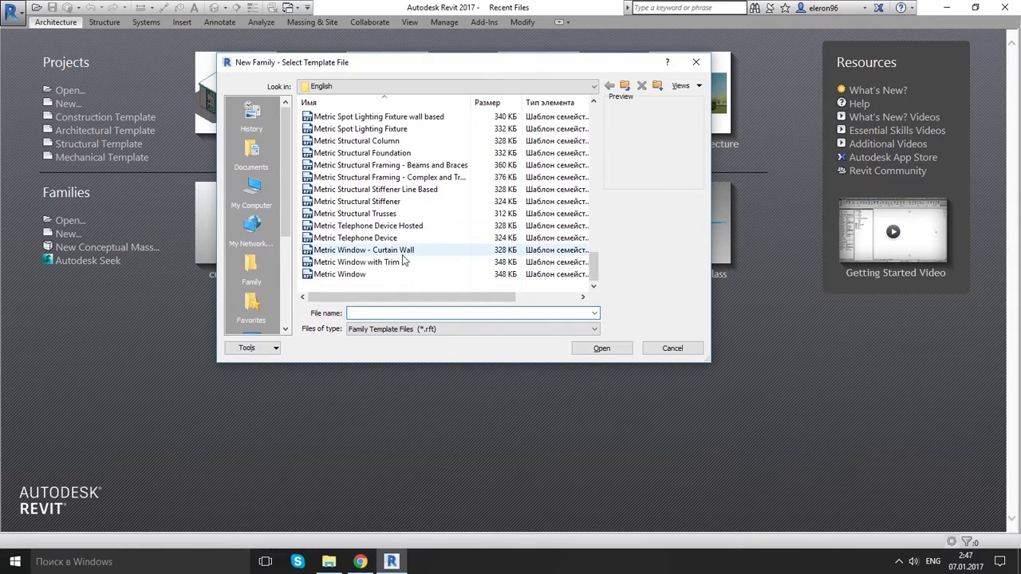
scroll(383, 231, up, 6)
click(371, 153)
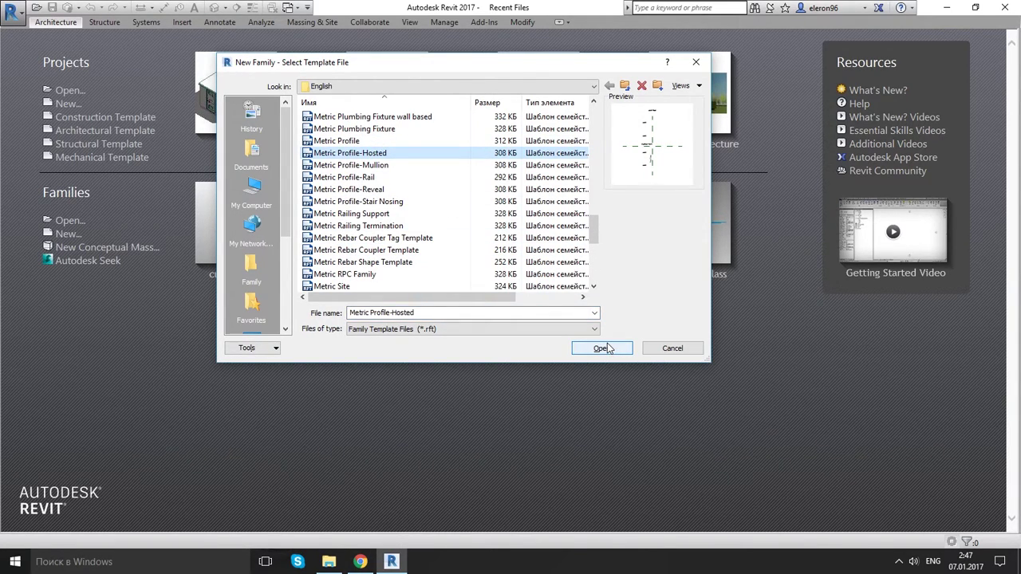
click(606, 349)
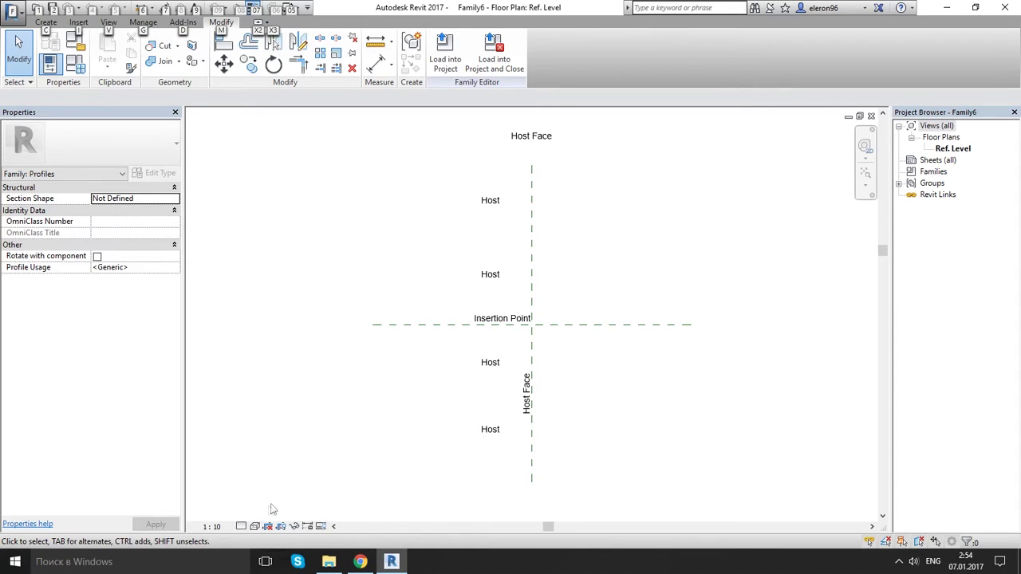
- Set the Ref. Level plan's view scale to 1 : 5 and recentre the reference planes
click(213, 527)
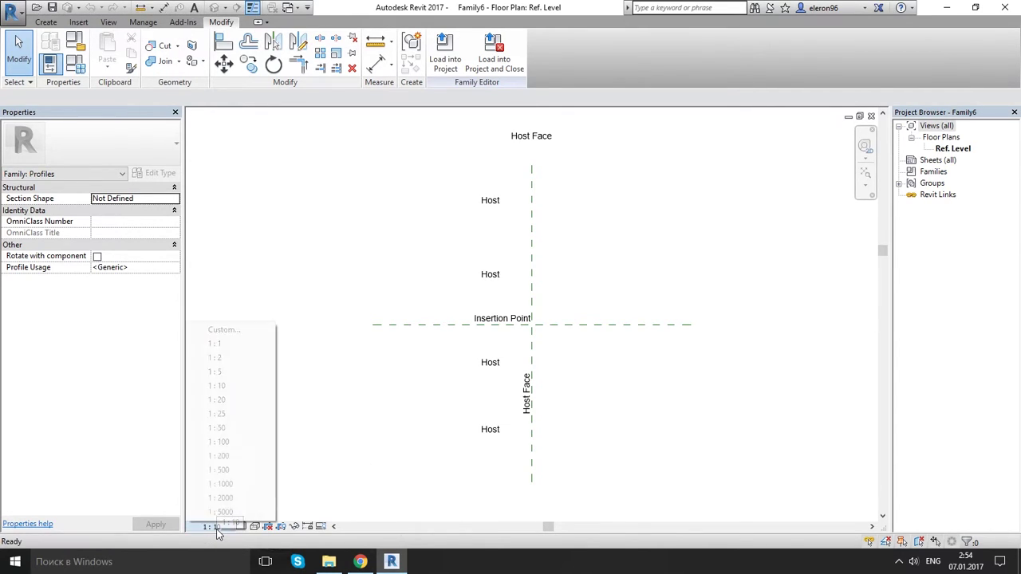
click(226, 381)
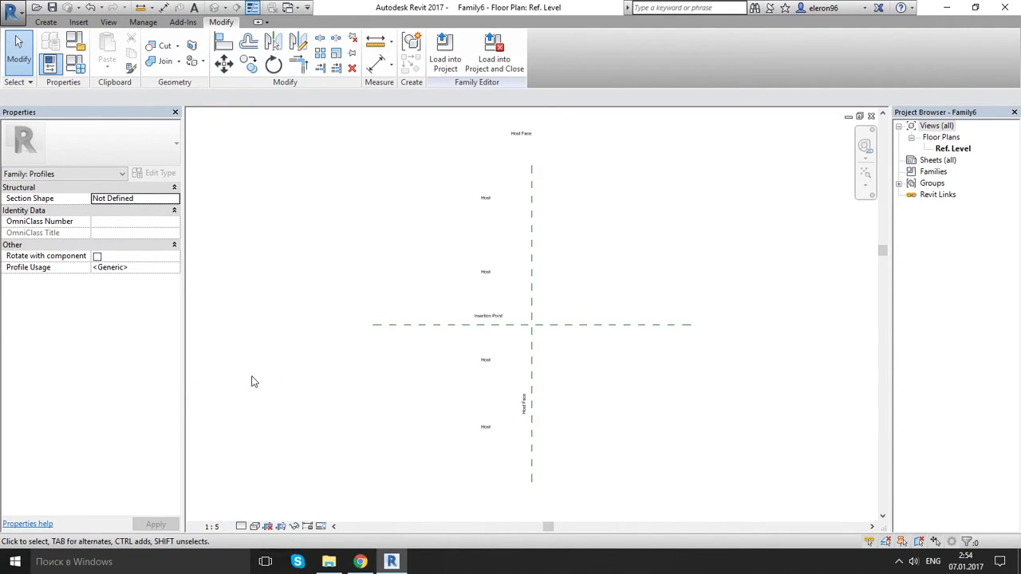
key(alt)
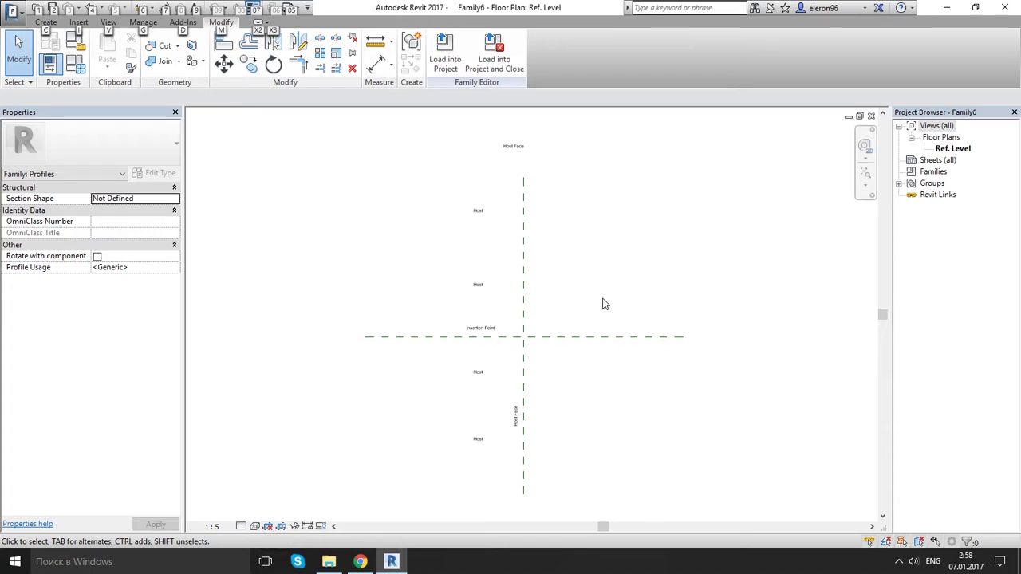
middle_drag(604, 303, 587, 313)
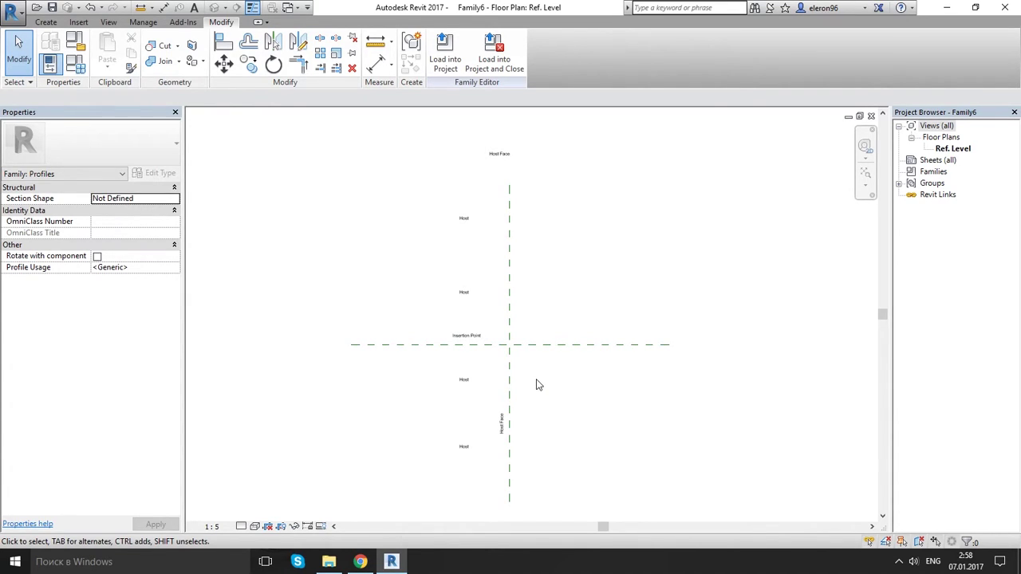
middle_drag(543, 382, 529, 410)
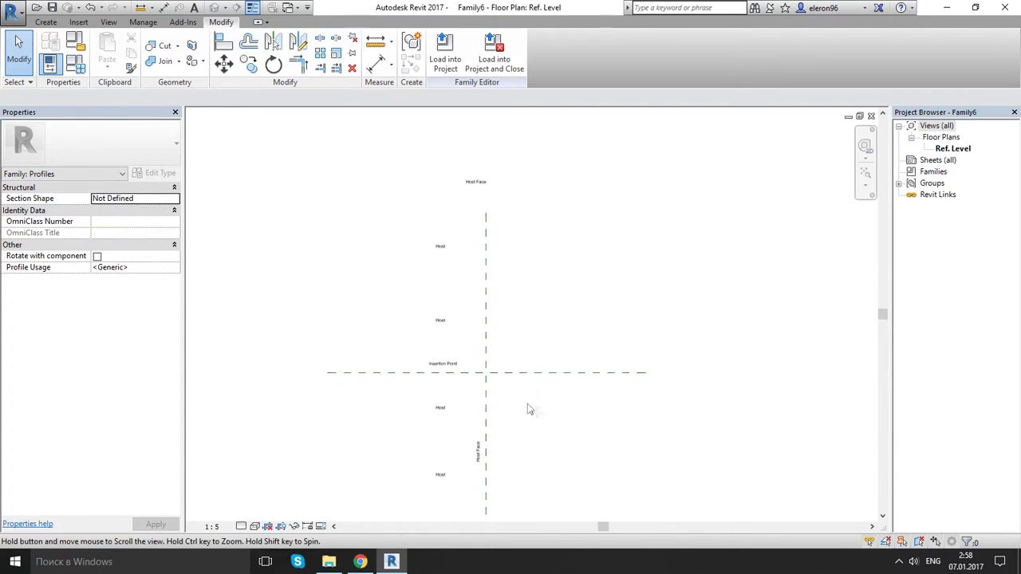
- Create reference planes offset 300 right of Wall Face and 300 below the insertion-point plane
click(484, 323)
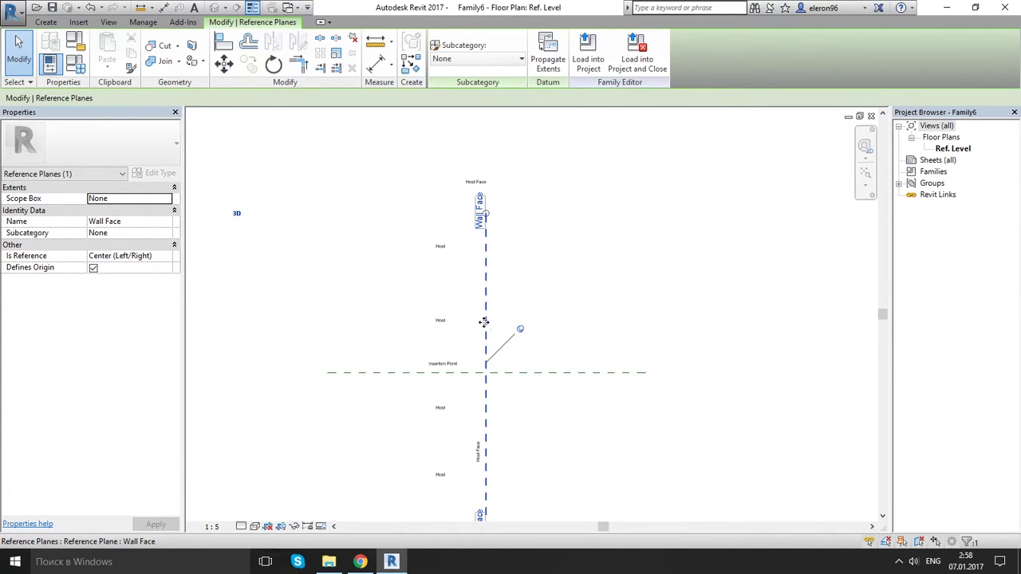
right_click(484, 323)
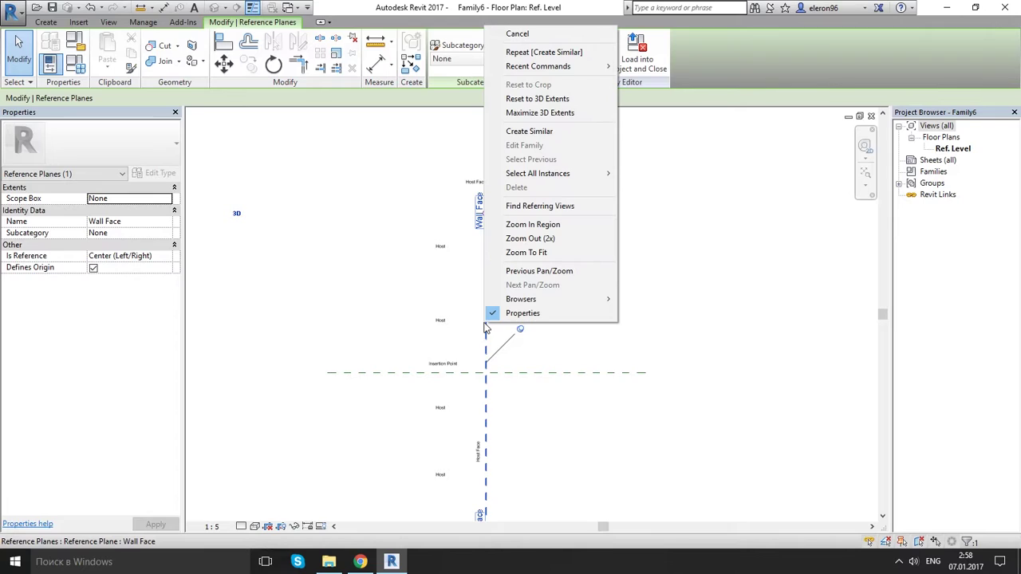
click(568, 131)
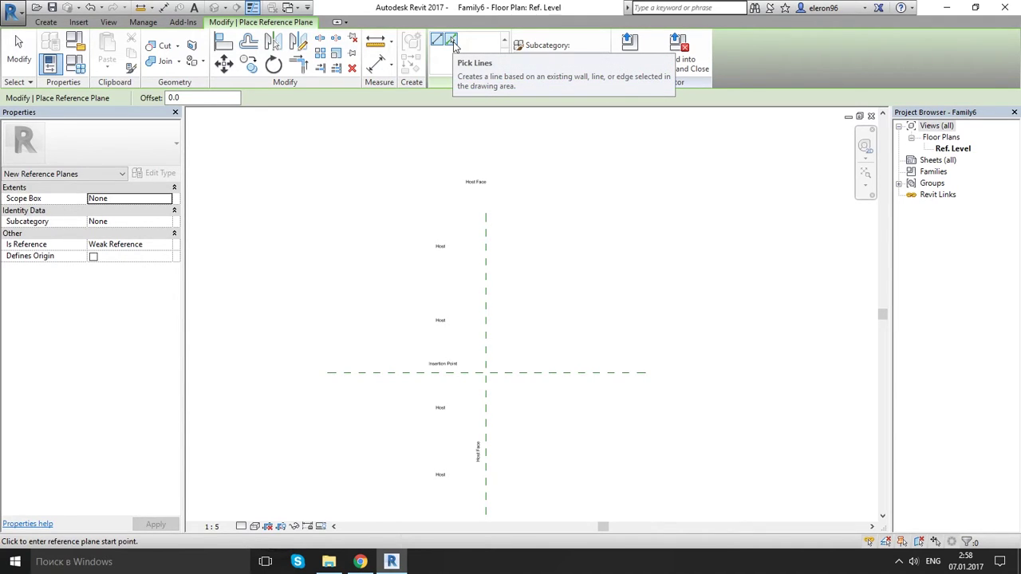
click(451, 41)
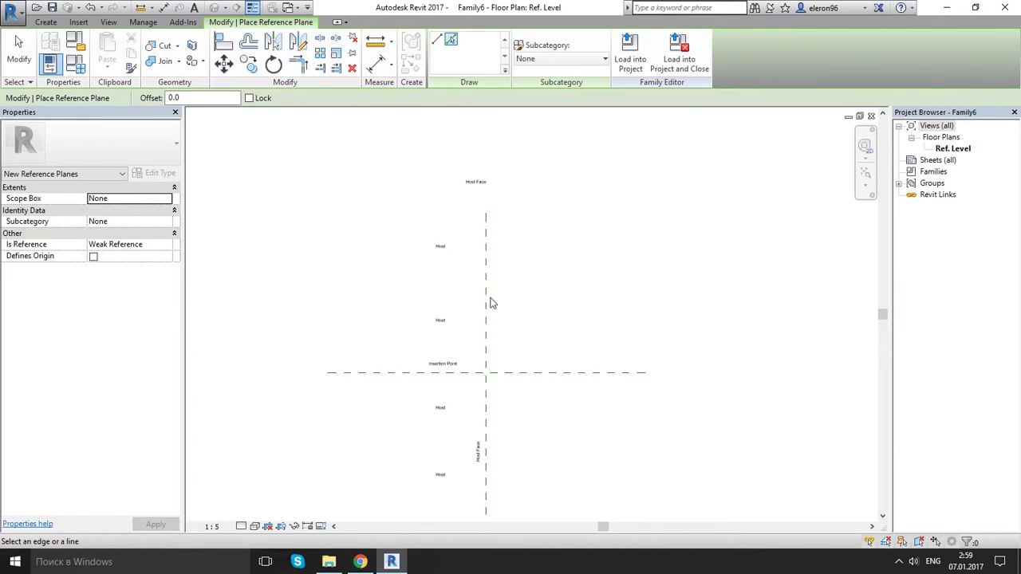
click(183, 97)
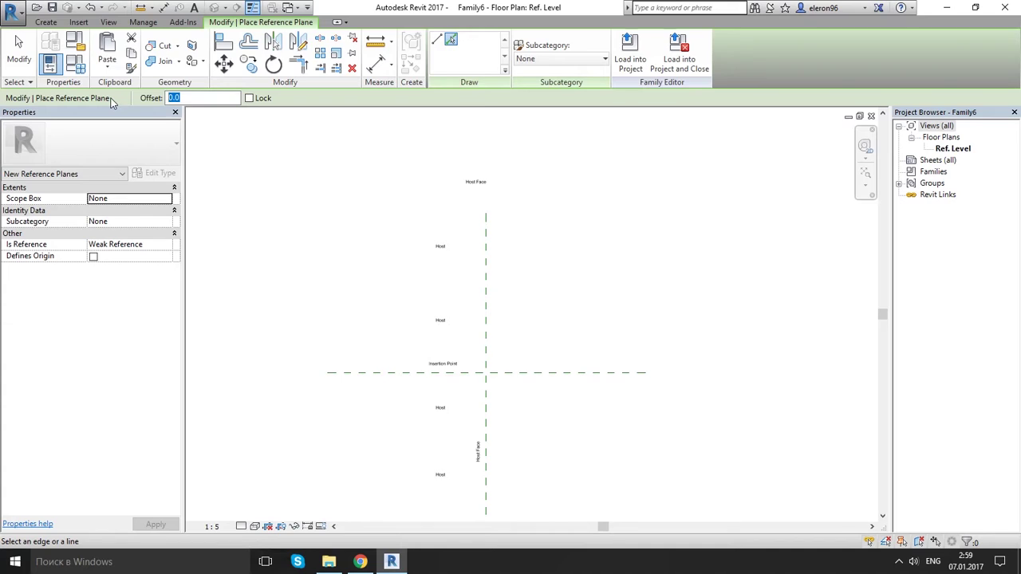
text(300)
click(489, 307)
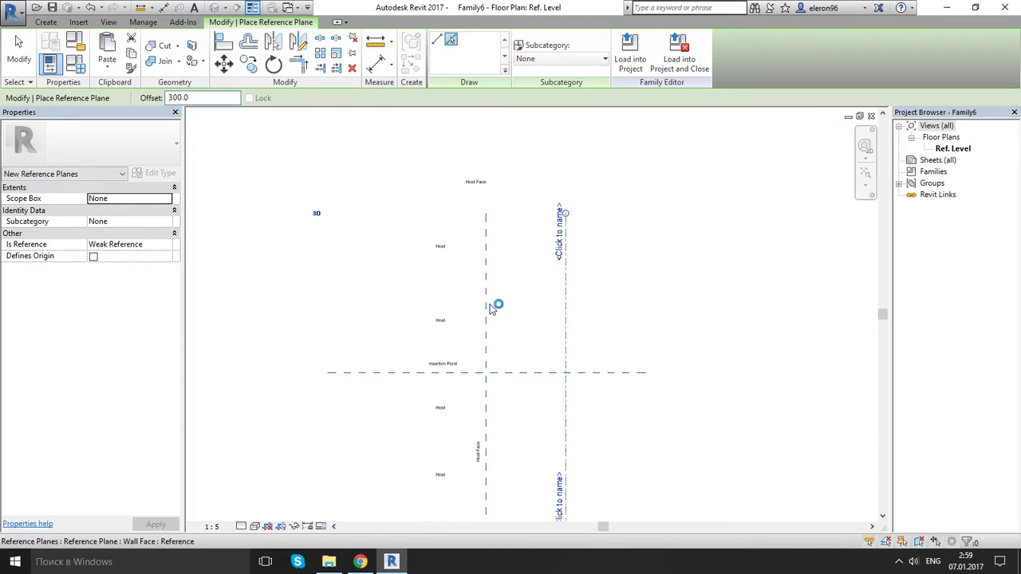
click(537, 375)
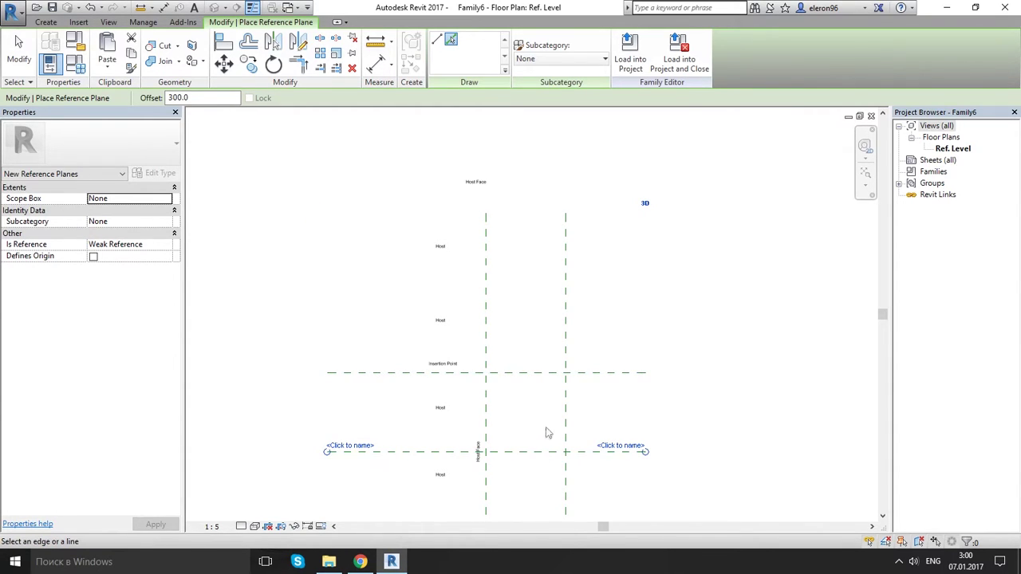
key(Escape)
key(Escape)
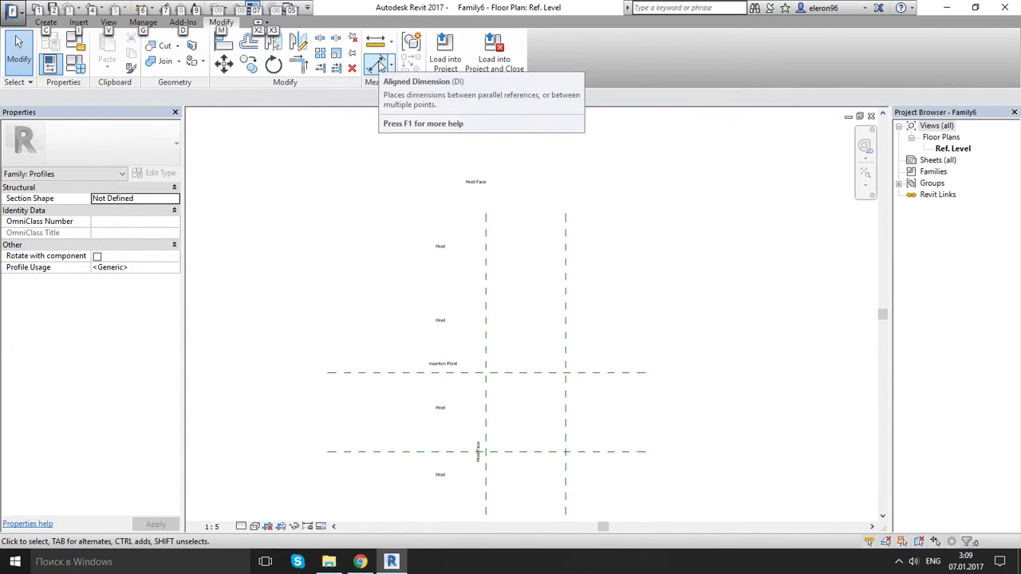
- Add aligned 300 dimensions across the vertical plane pair and the horizontal plane pair
click(377, 65)
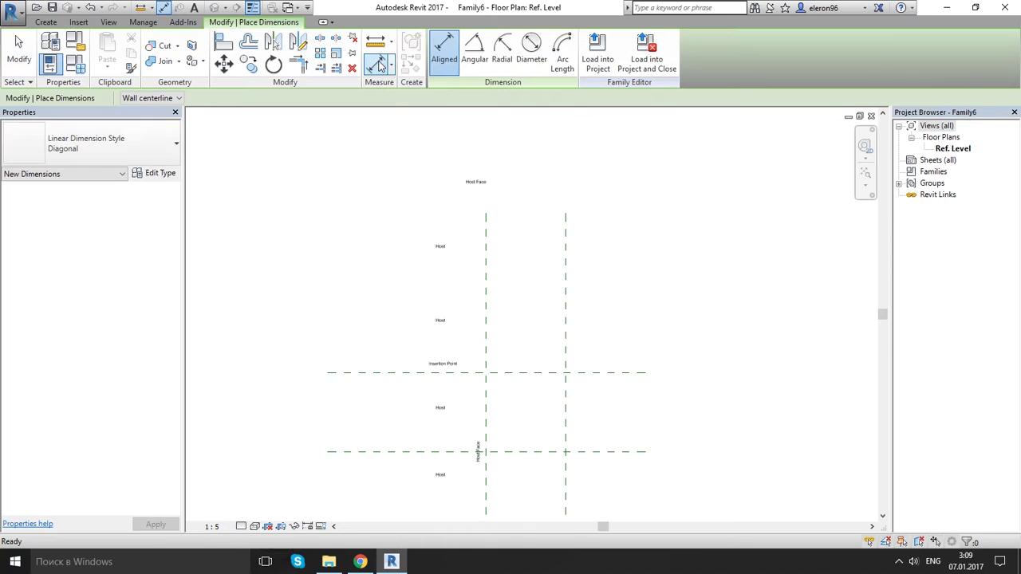
click(487, 346)
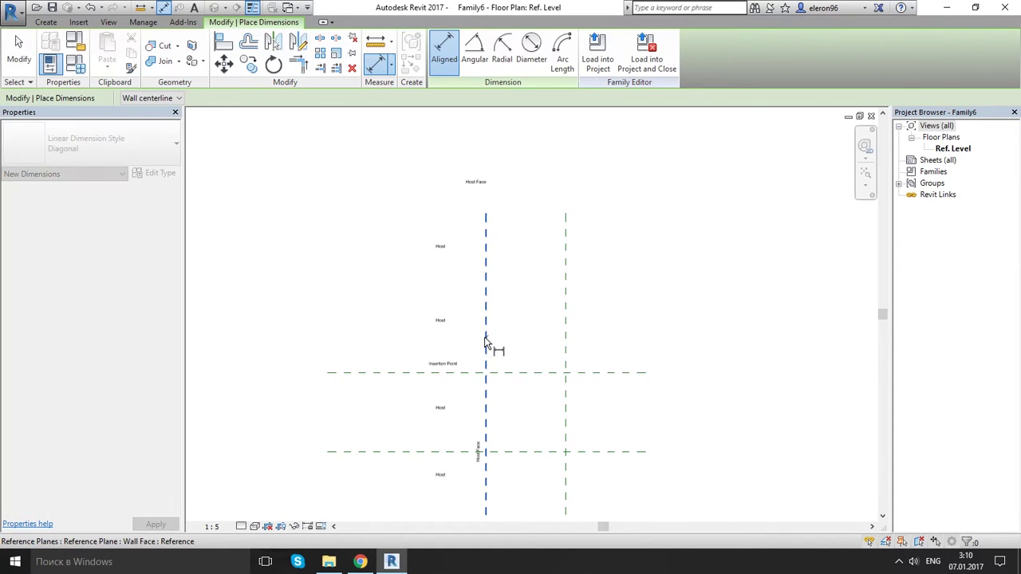
click(565, 343)
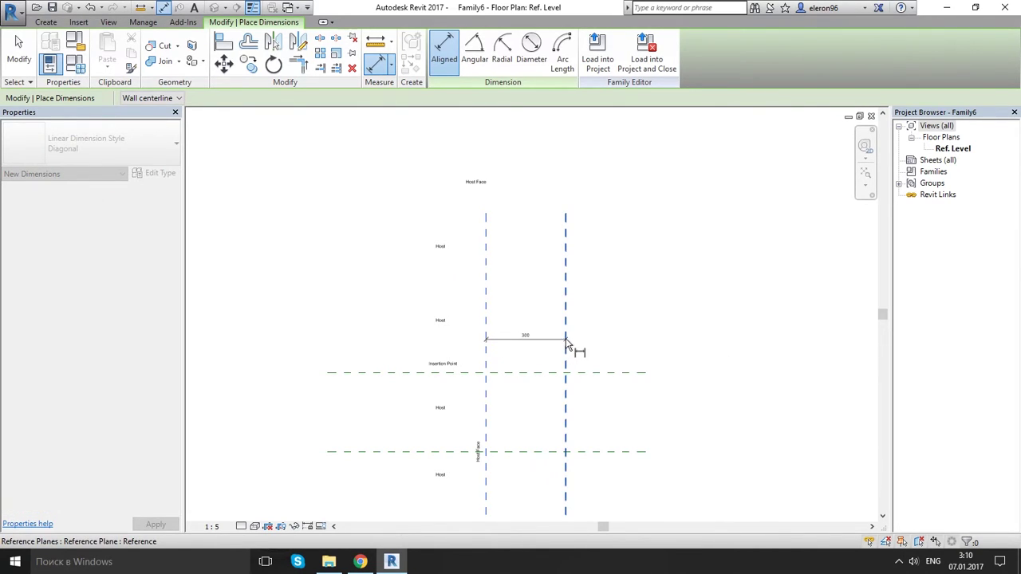
click(615, 340)
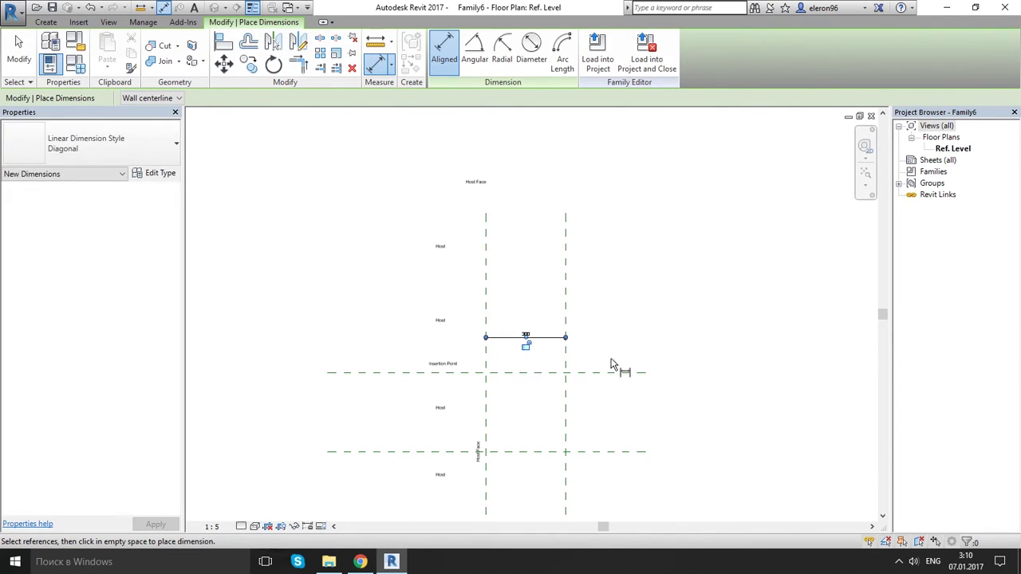
middle_drag(631, 406, 545, 368)
scroll(598, 329, up, 2)
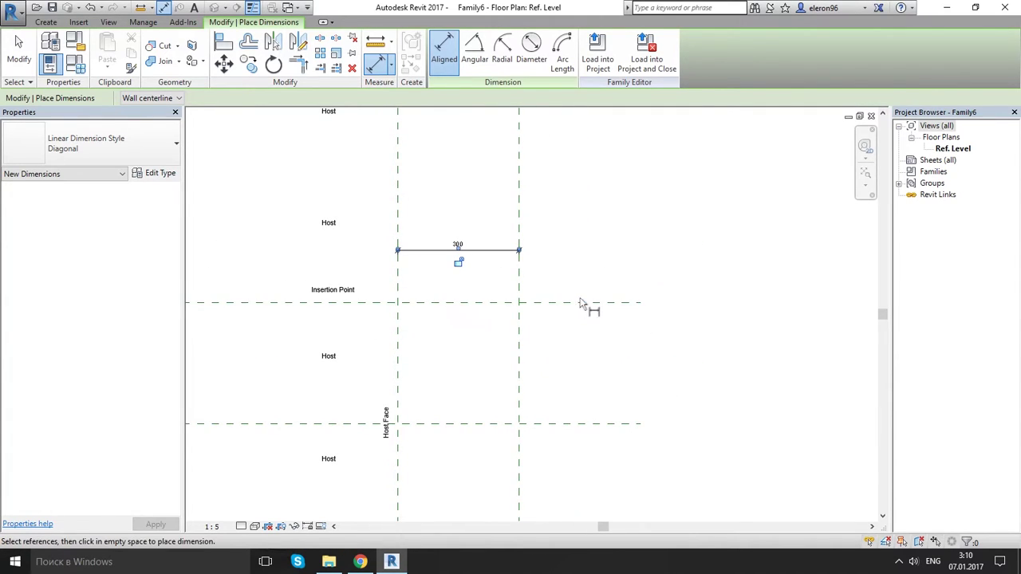
click(547, 303)
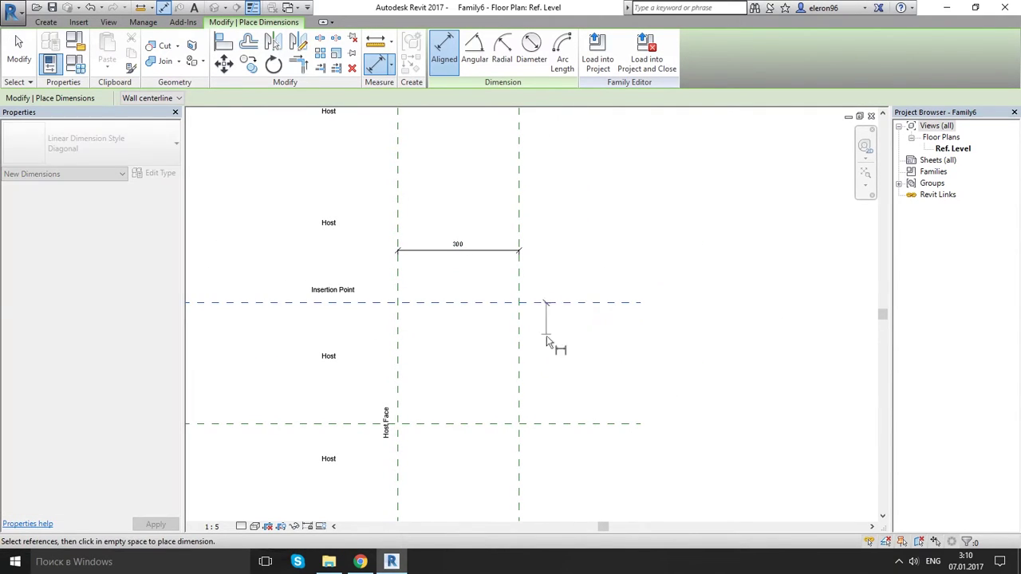
click(583, 424)
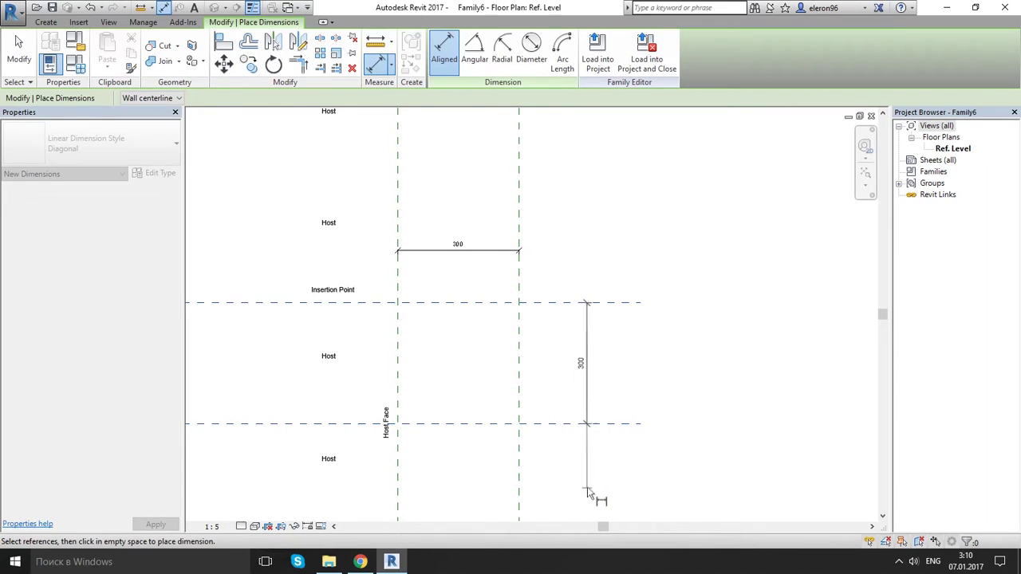
click(588, 494)
key(Escape)
key(Escape)
scroll(638, 398, up, 1)
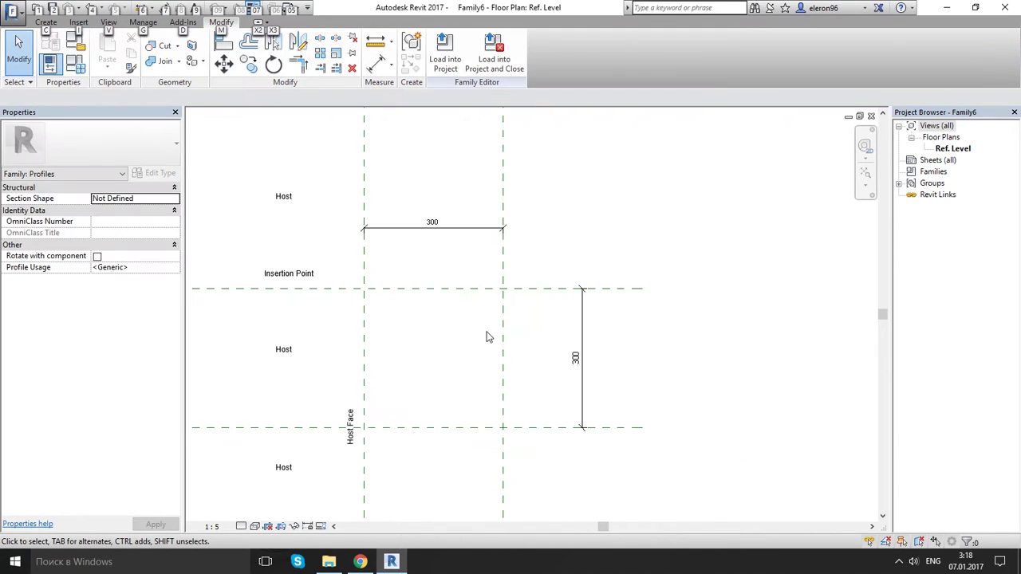
- In Family Types, add the length type parameters 'depth' and 'height'
key(Escape)
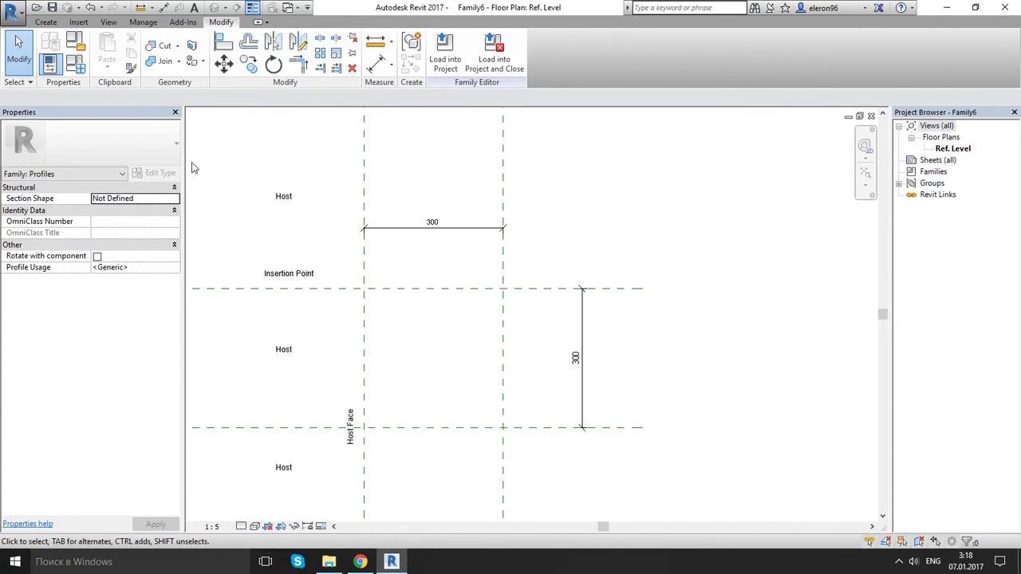
click(76, 64)
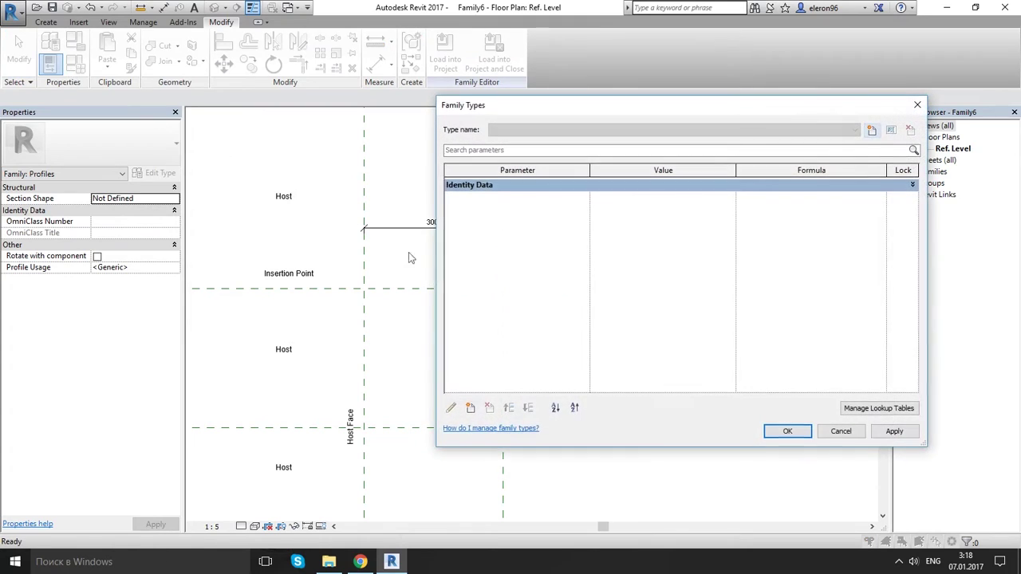
click(470, 408)
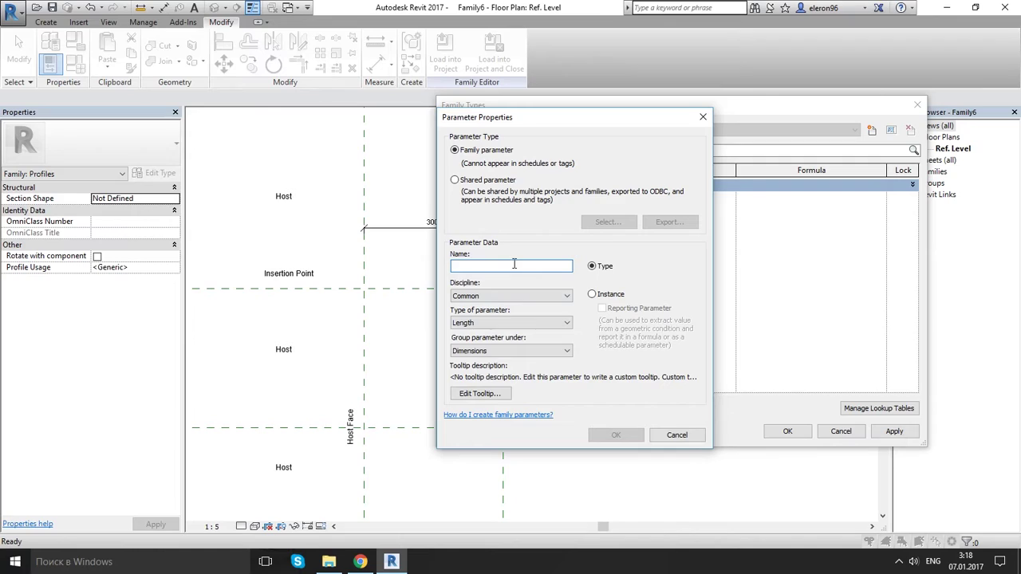
text(depth)
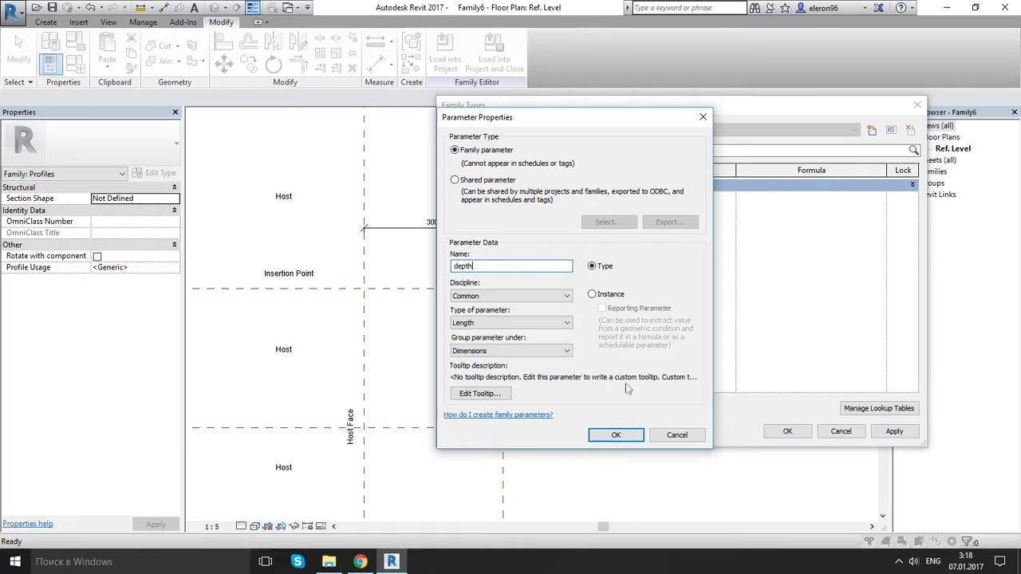
click(614, 435)
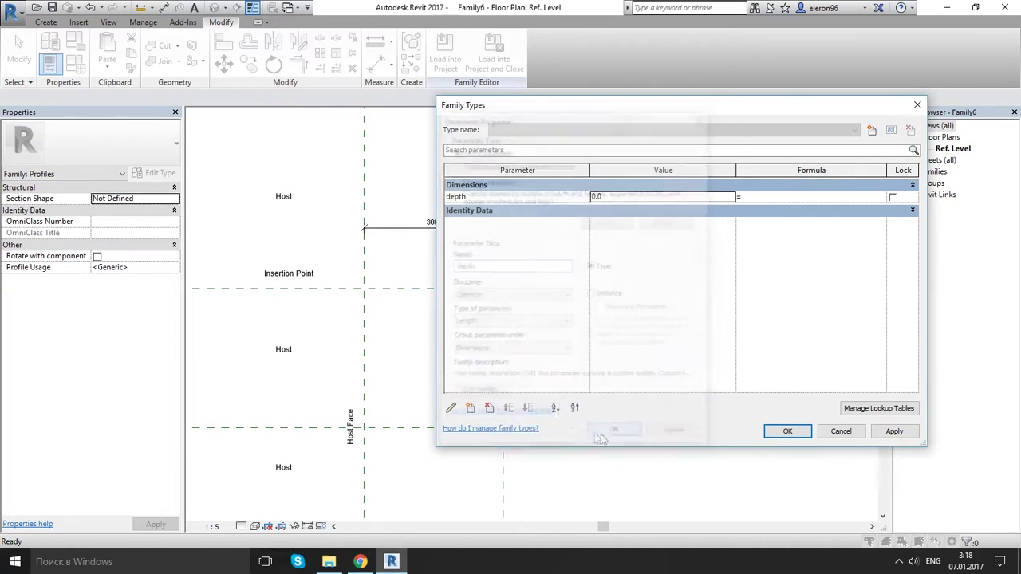
click(475, 410)
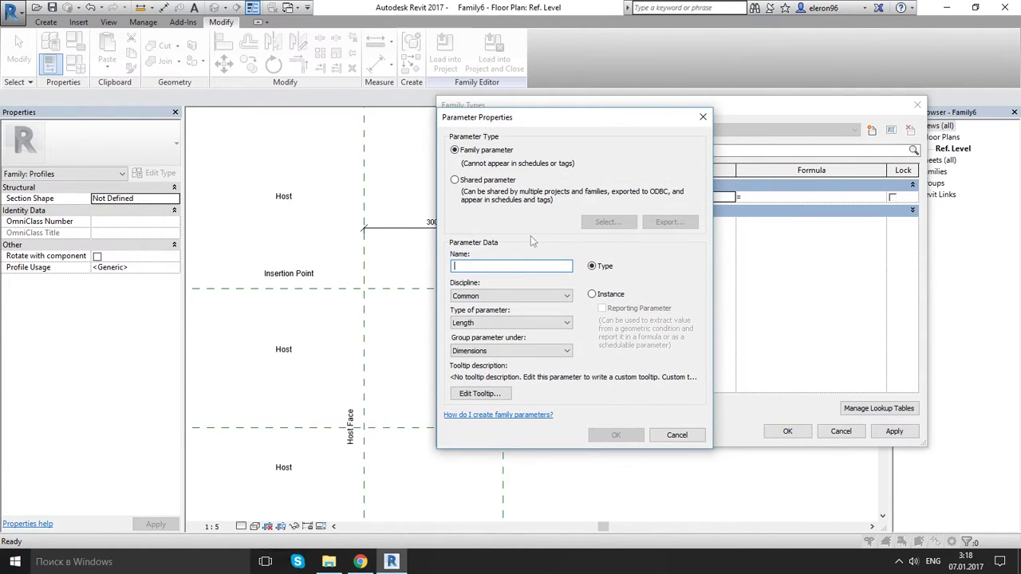
text(heigh)
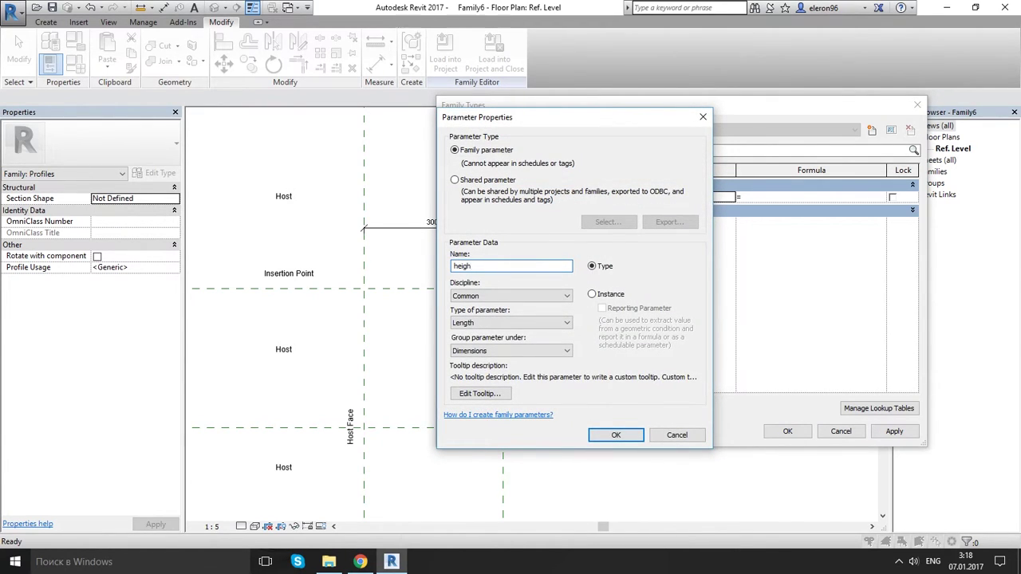
text(t)
click(616, 436)
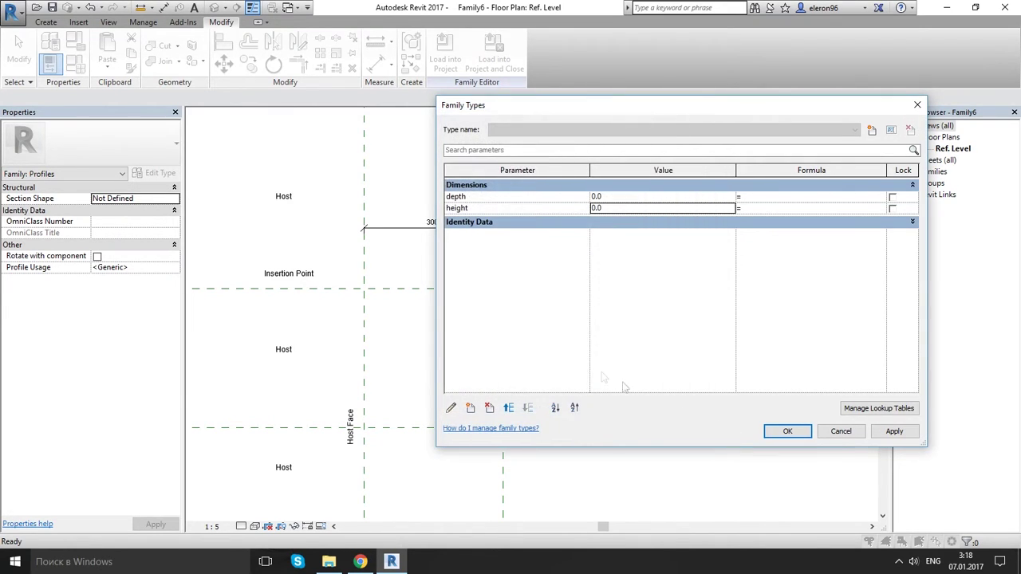
click(798, 431)
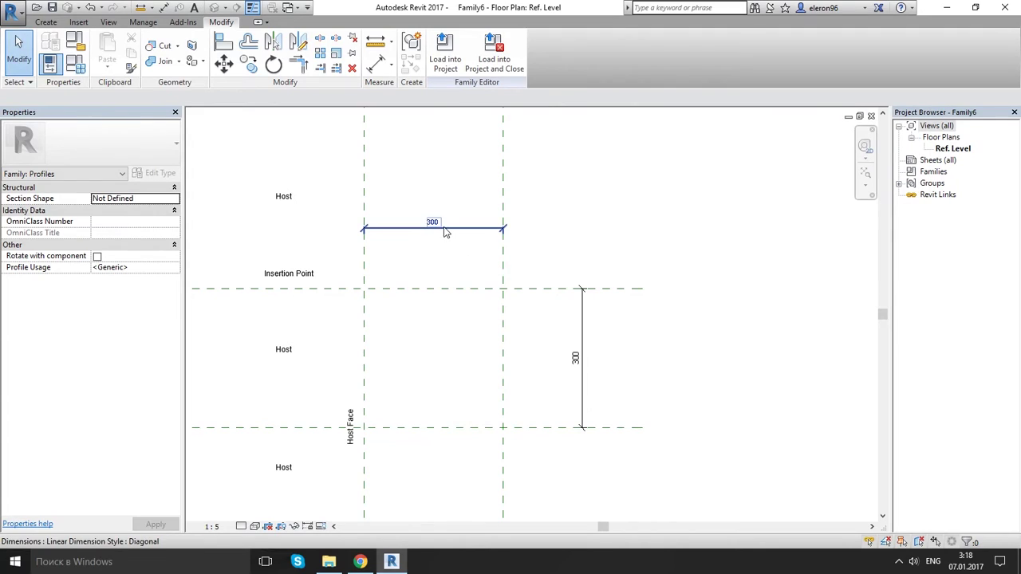
- Label the horizontal 300 dimension with depth and the vertical one with height
click(445, 231)
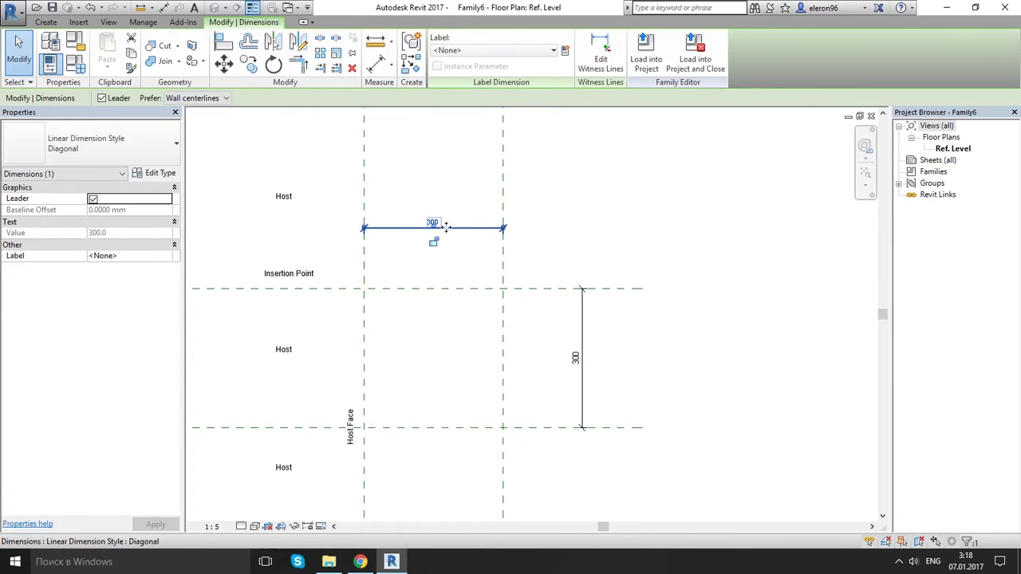
click(168, 256)
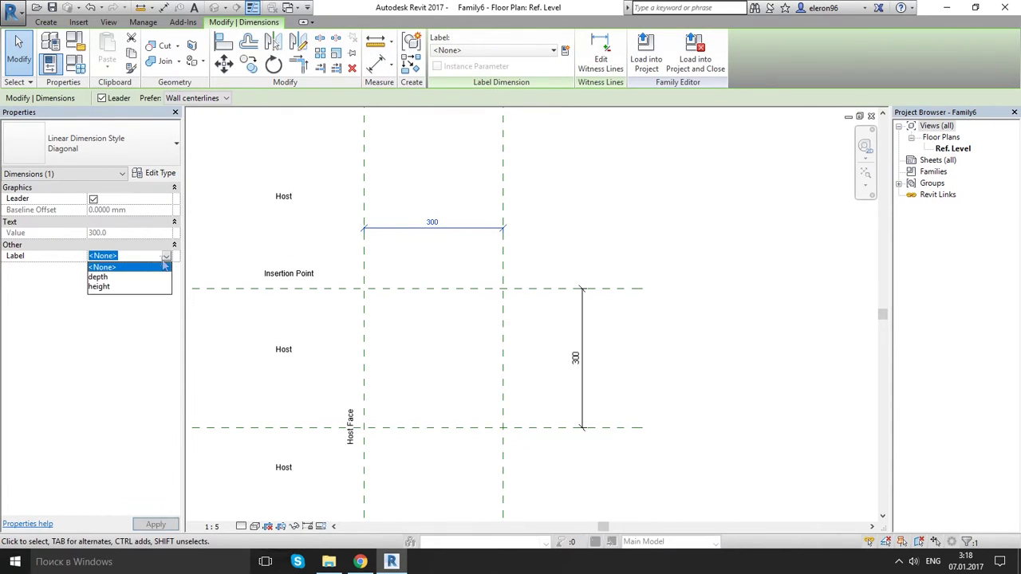
click(116, 280)
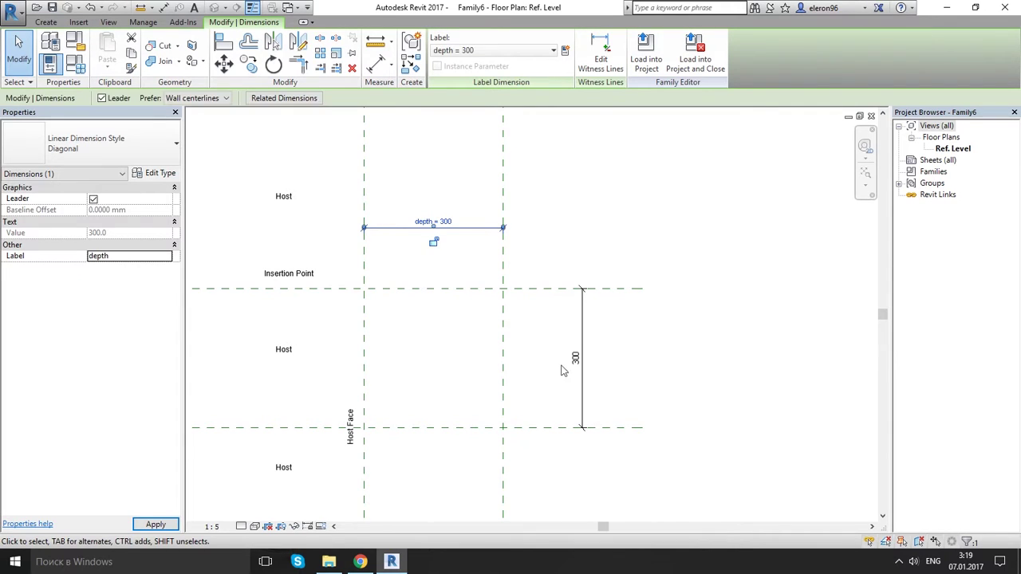
click(566, 367)
click(580, 360)
click(159, 256)
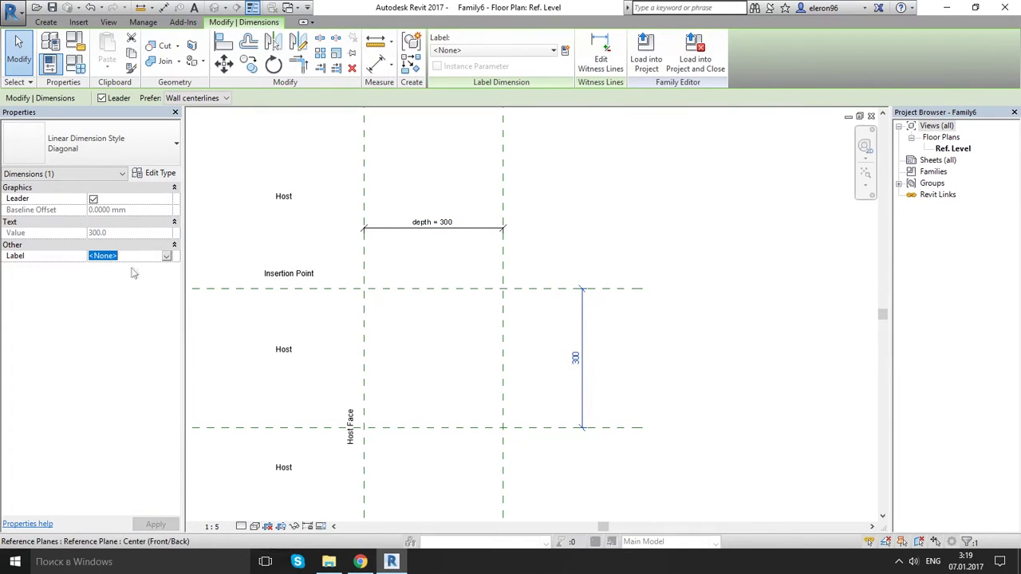
click(167, 256)
click(119, 285)
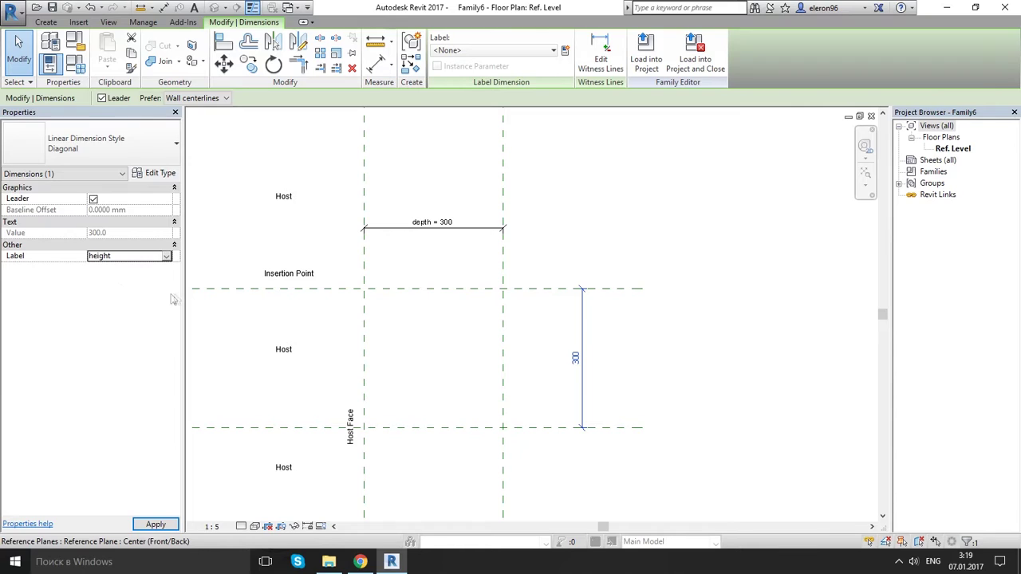
click(250, 319)
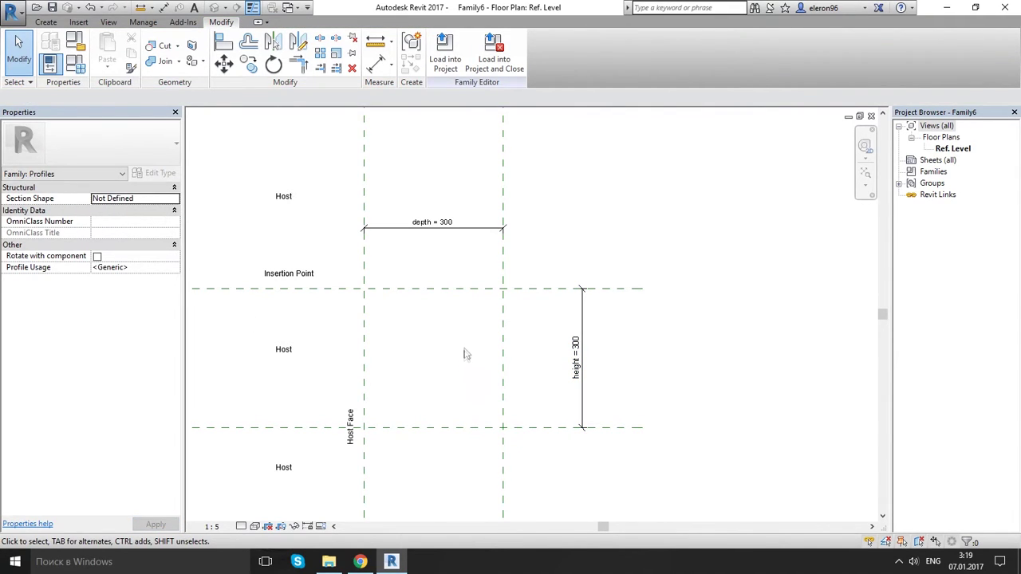
click(464, 290)
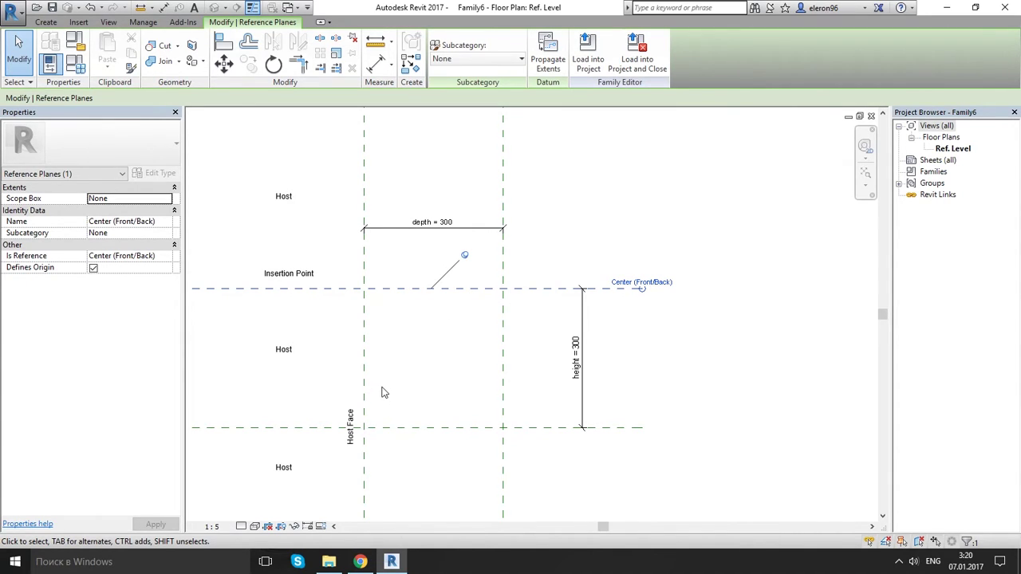
- Create reference planes 50 below Center (Front/Back) and 50 right of Wall Face
right_click(472, 290)
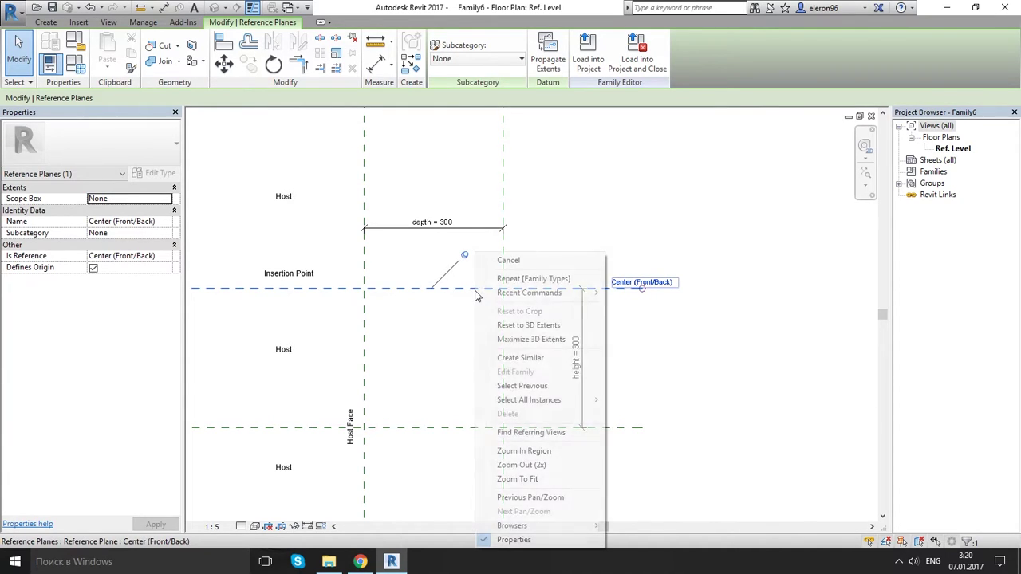
click(551, 357)
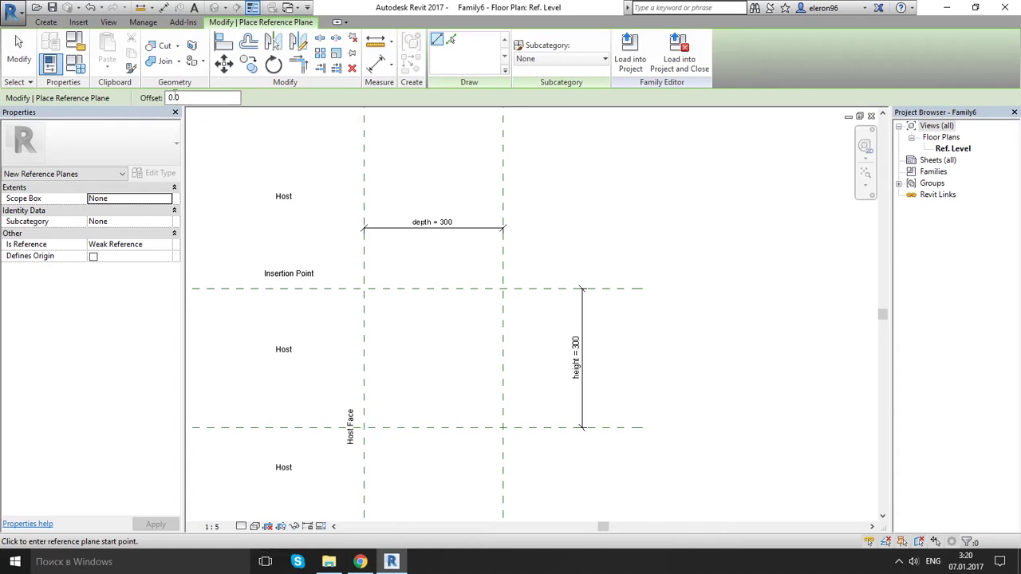
double_click(174, 98)
text(50)
click(451, 40)
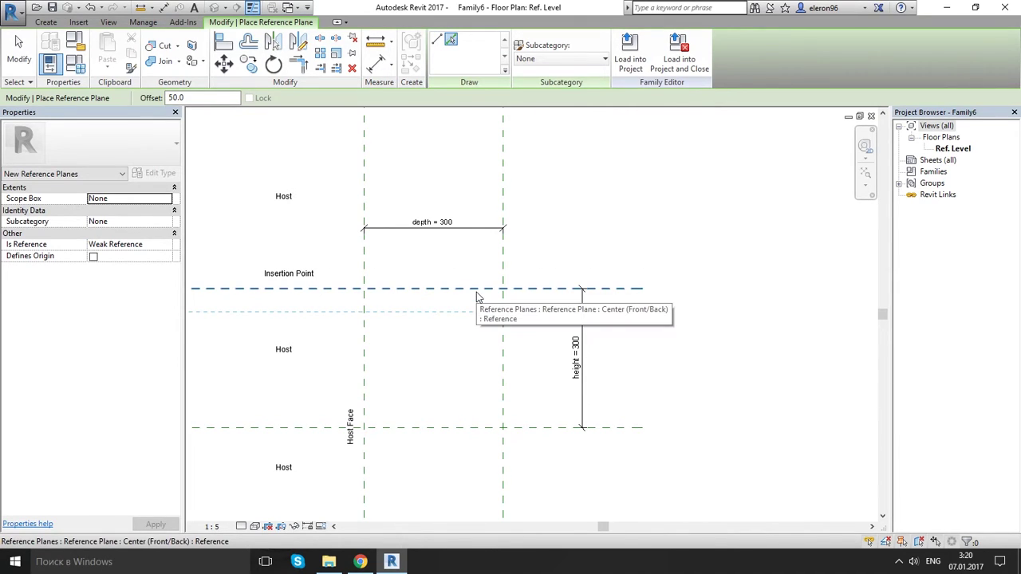
click(476, 291)
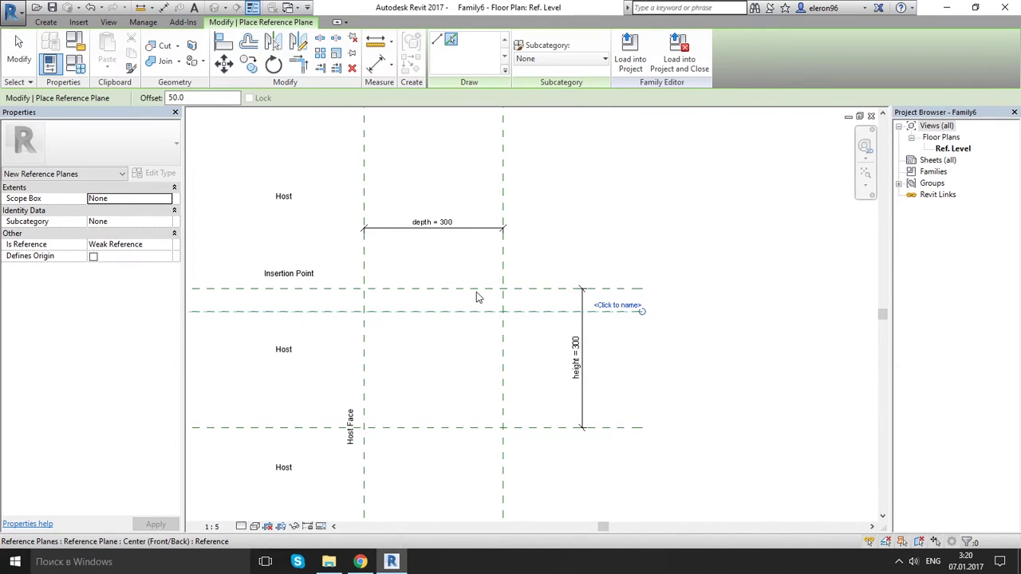
click(368, 351)
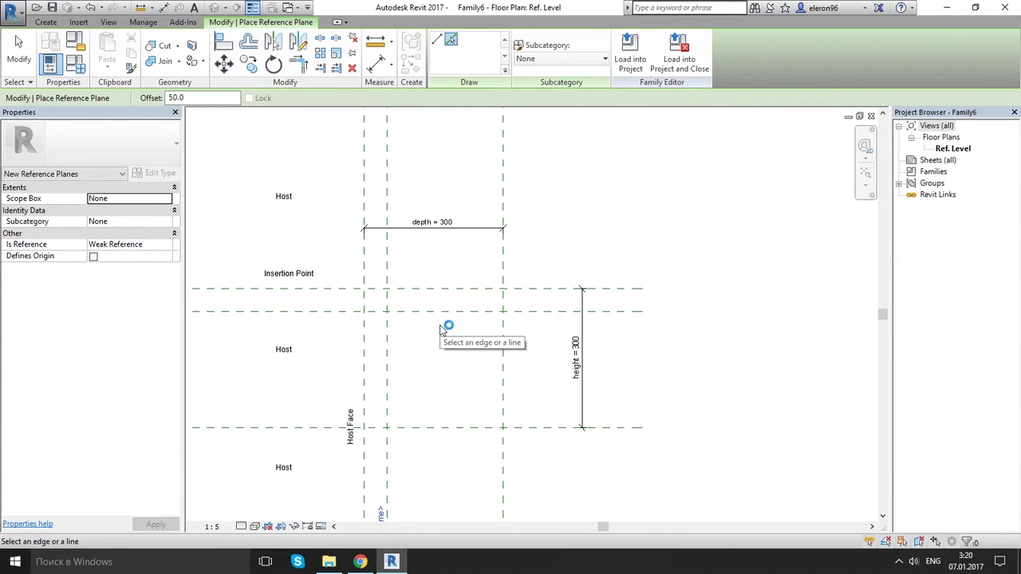
key(Escape)
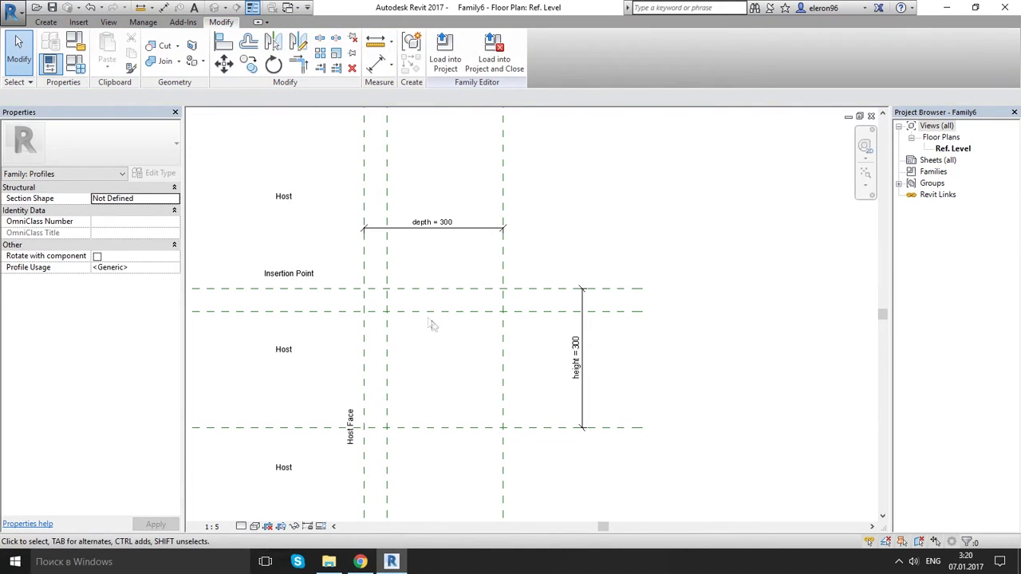
- Add aligned dimensions for both 50 offsets, beside Wall Face and below Center (Front/Back)
click(376, 65)
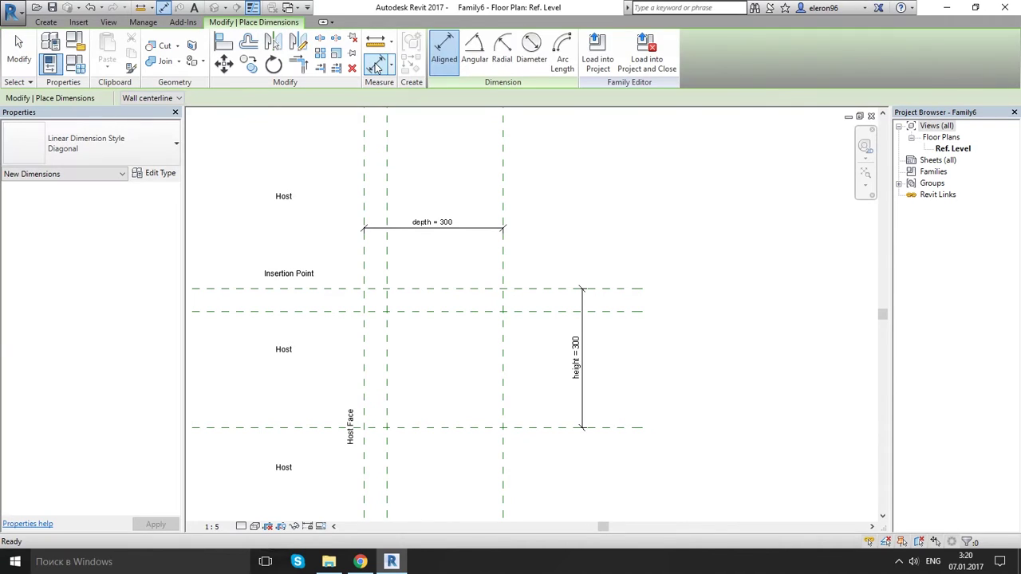
click(363, 466)
click(387, 472)
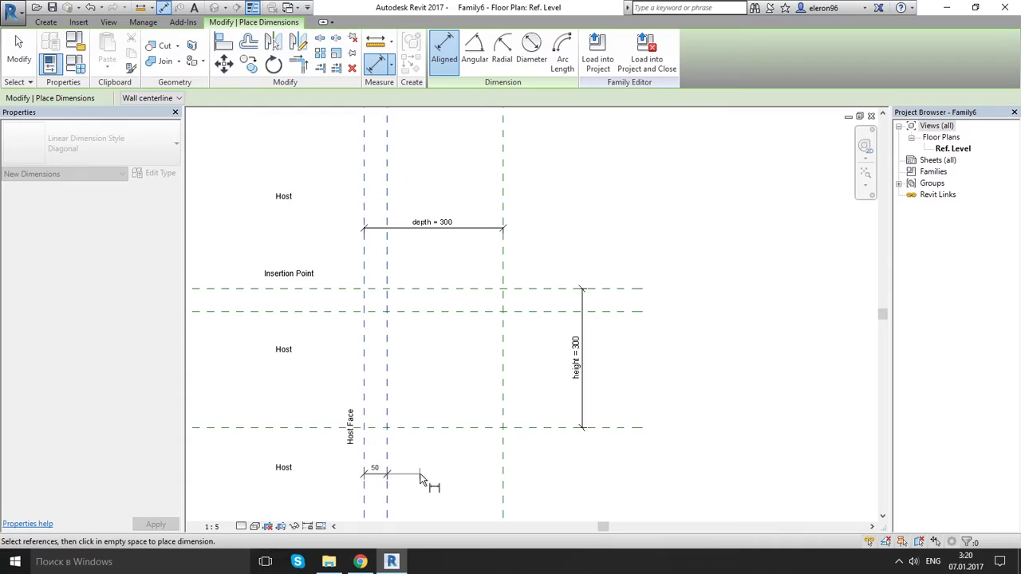
click(428, 475)
click(618, 317)
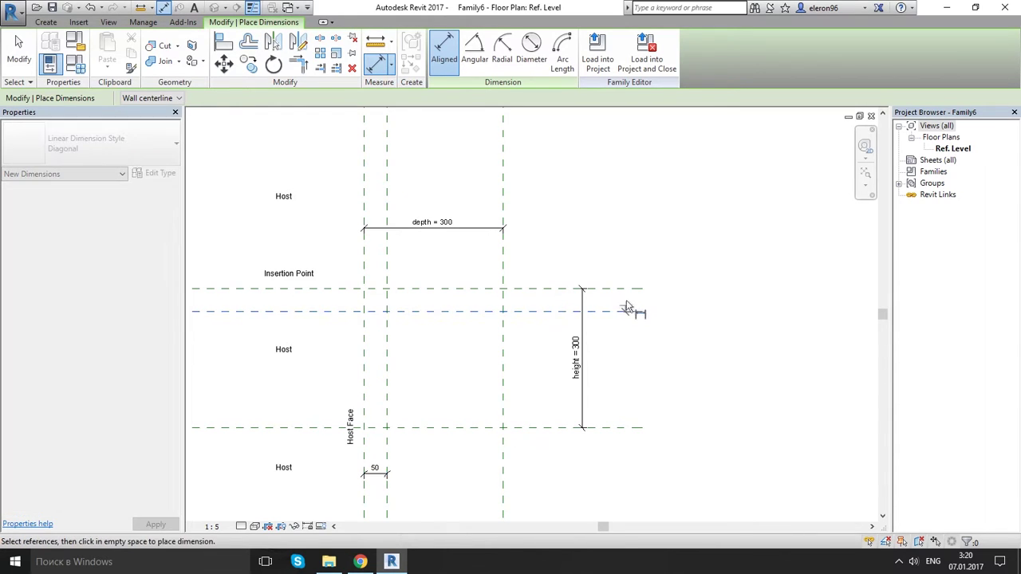
click(627, 290)
click(621, 259)
key(Escape)
key(Escape)
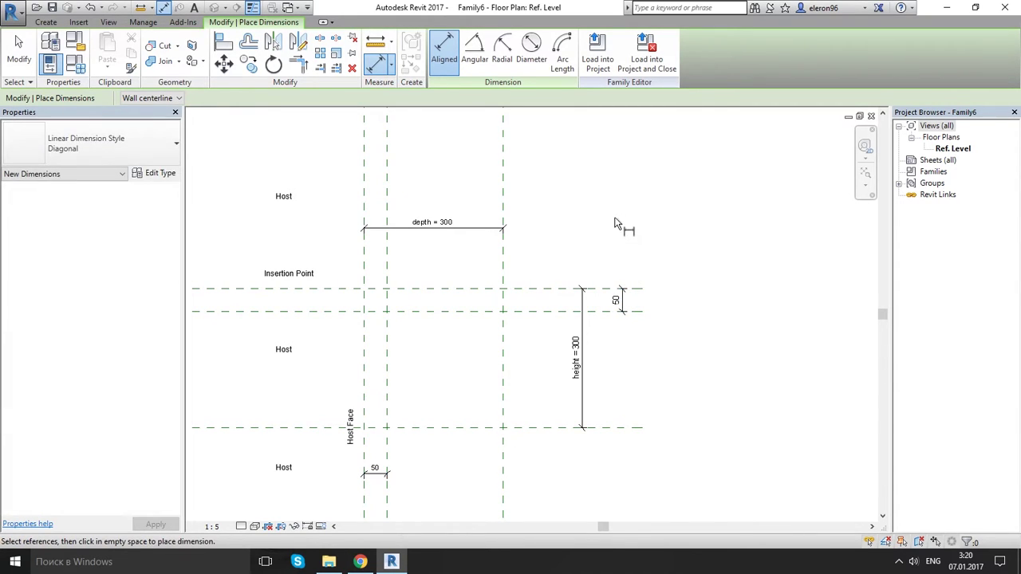
- Add a new family parameter named 'revil' in Family Types
click(74, 67)
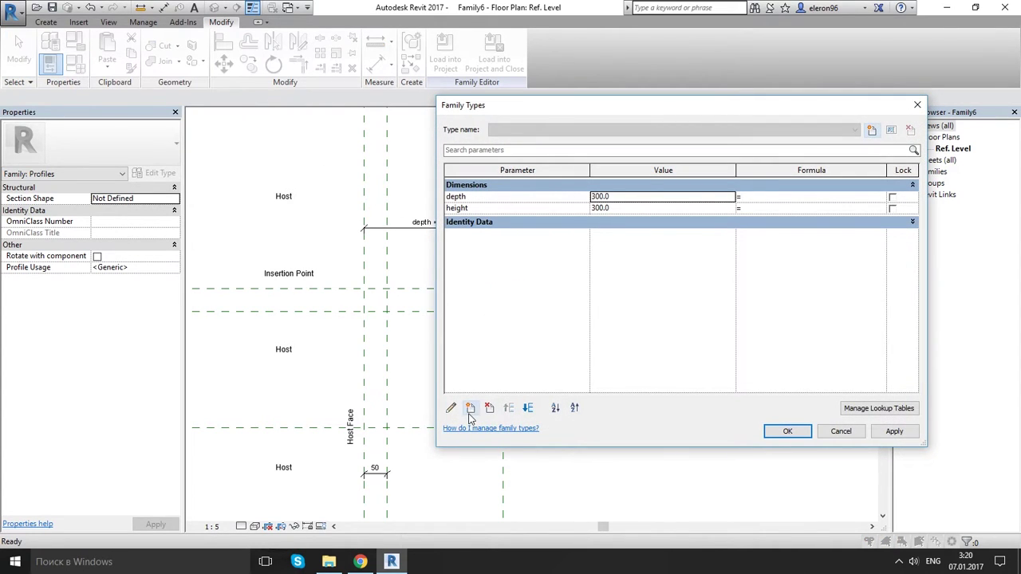
click(470, 408)
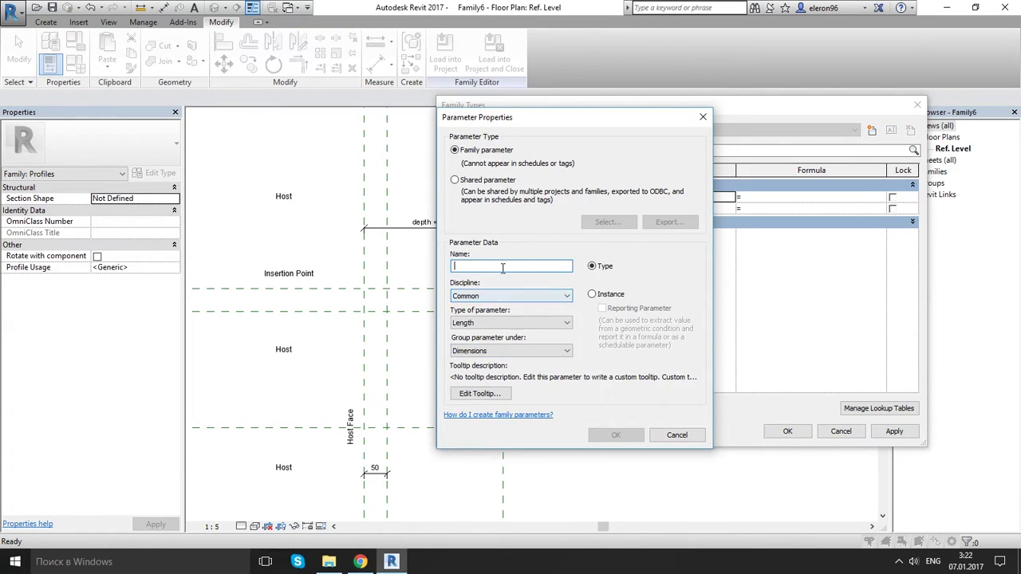
text(revil)
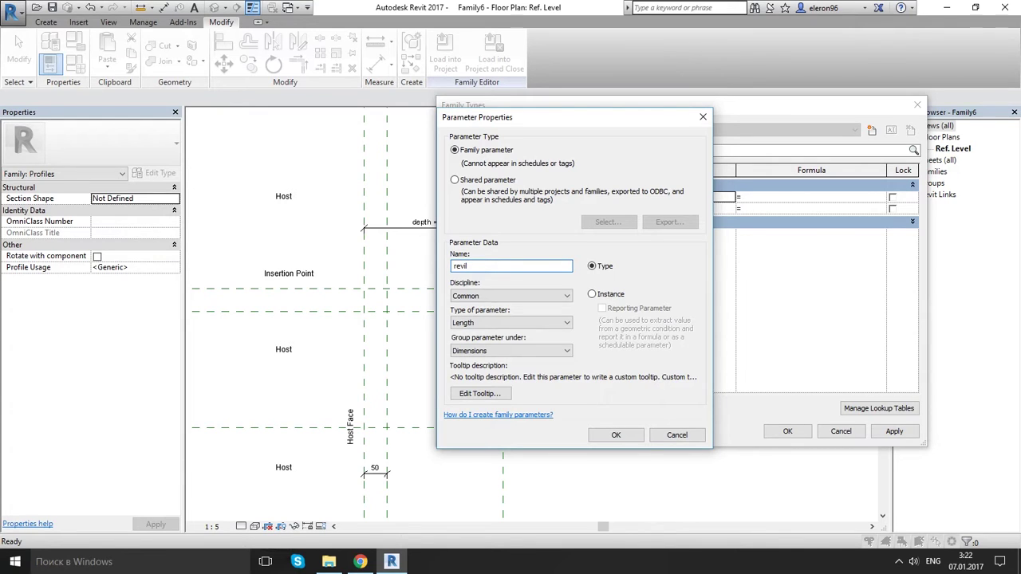
click(616, 434)
click(782, 432)
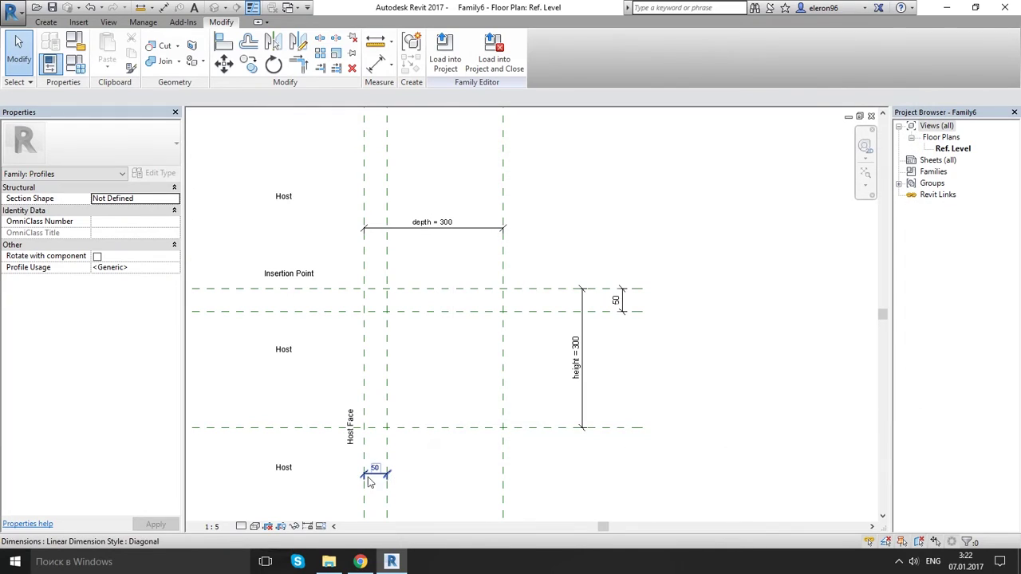
- Label both 50 dimensions with the revil parameter
click(377, 475)
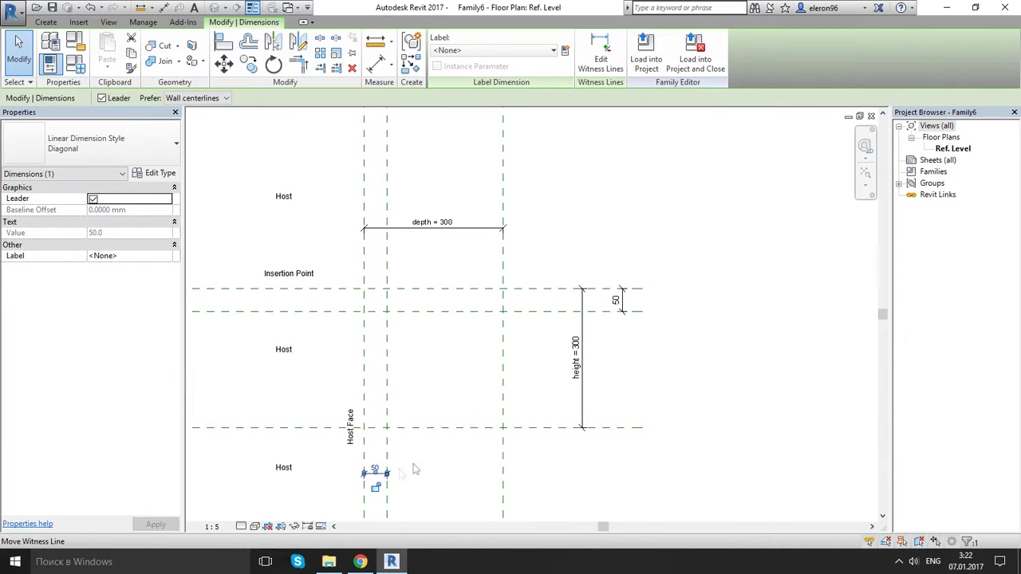
ctrl+click(627, 304)
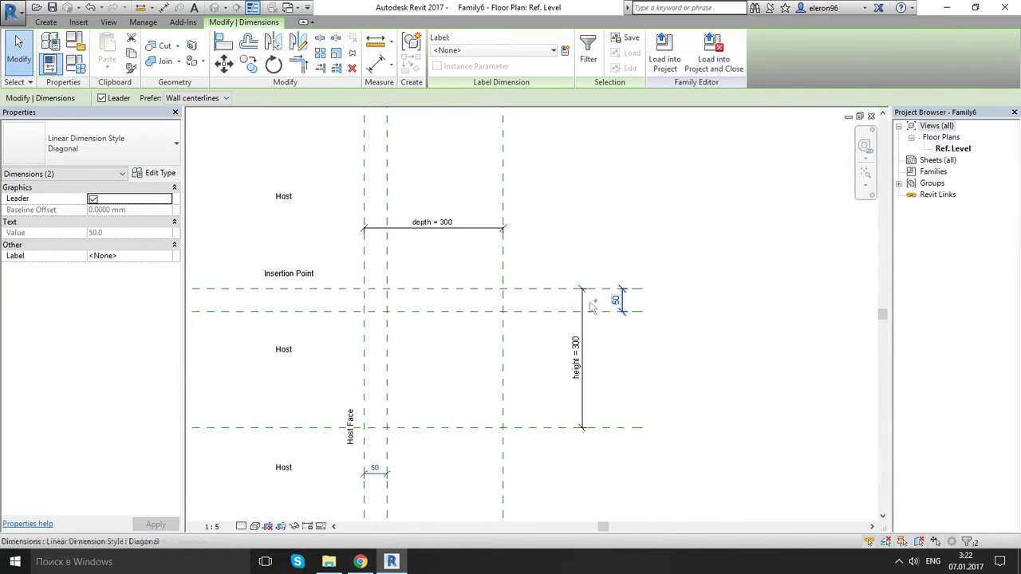
click(168, 256)
click(99, 303)
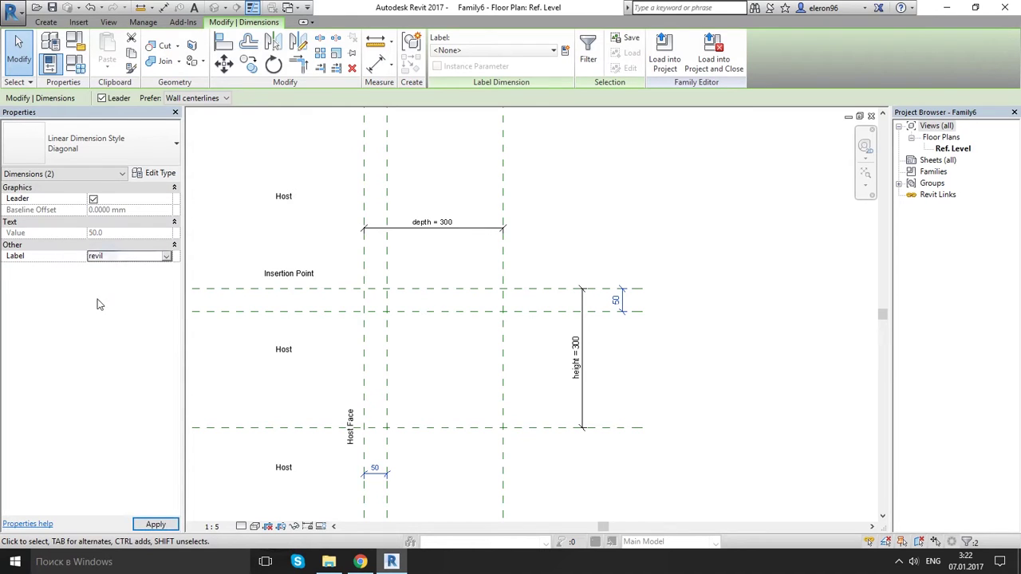
click(619, 244)
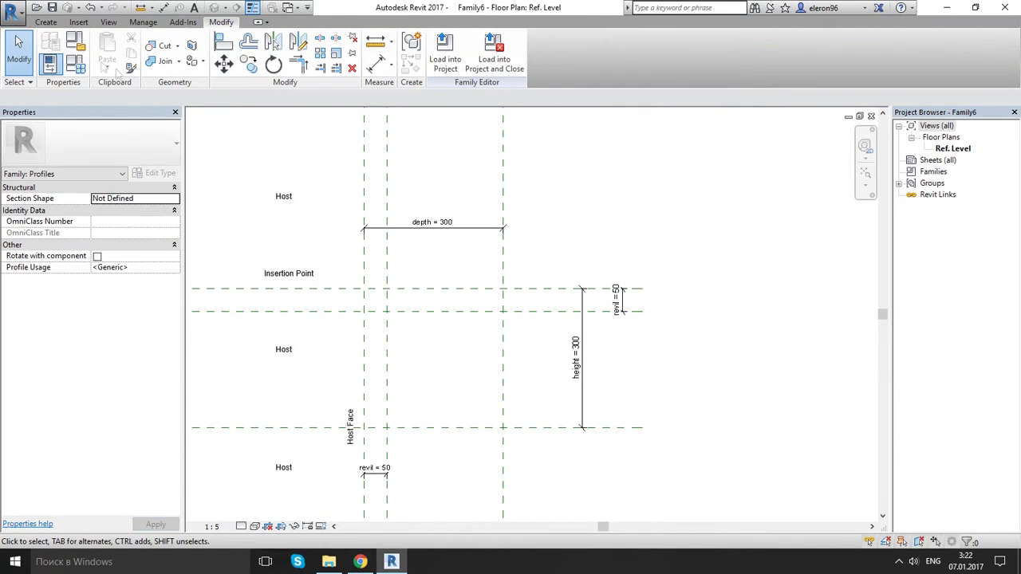
click(45, 22)
click(107, 52)
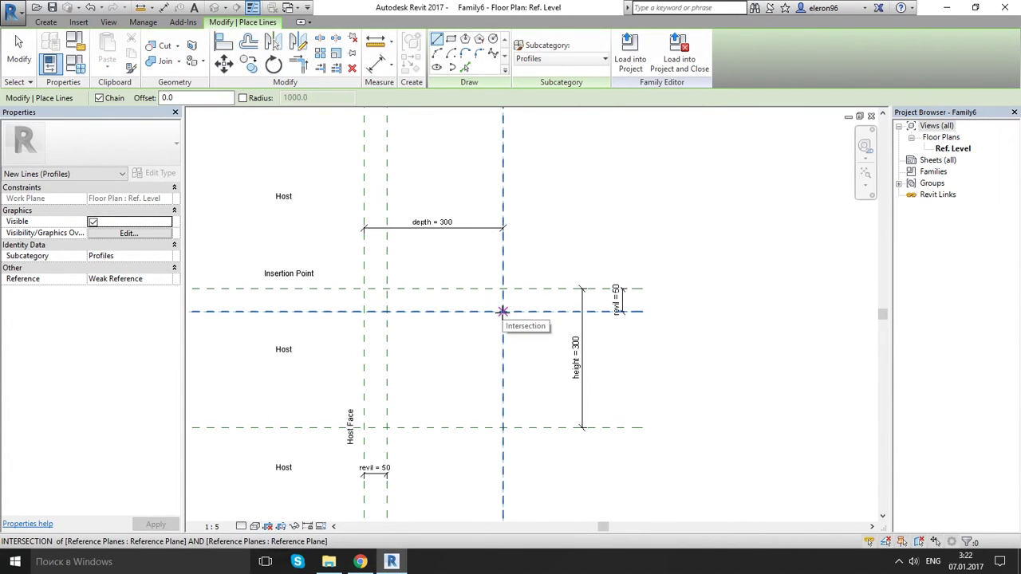
- Draw the straight profile edges: the 50 segment, top edge, left edge and short bottom step
click(502, 311)
click(423, 287)
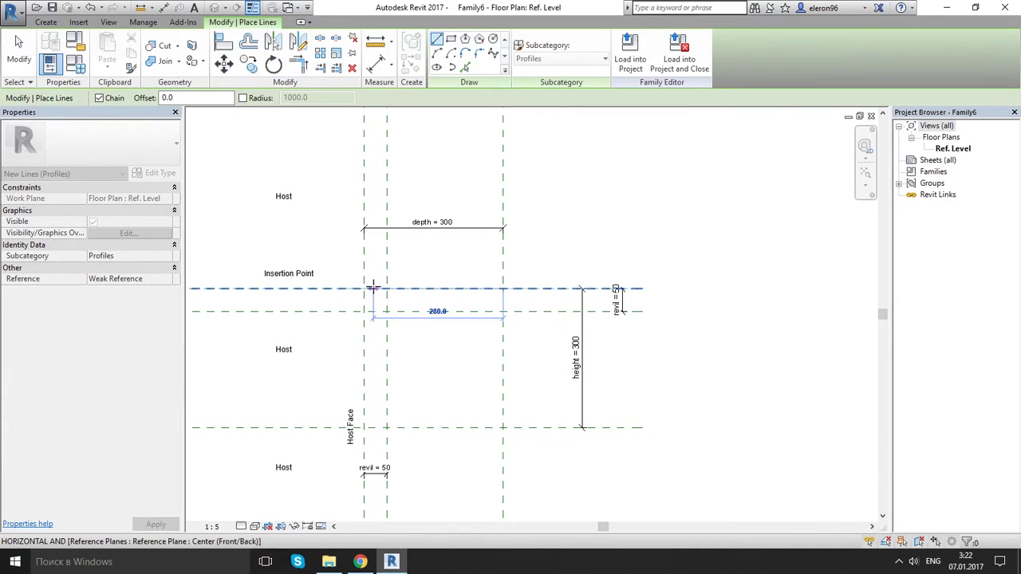
click(365, 288)
click(363, 428)
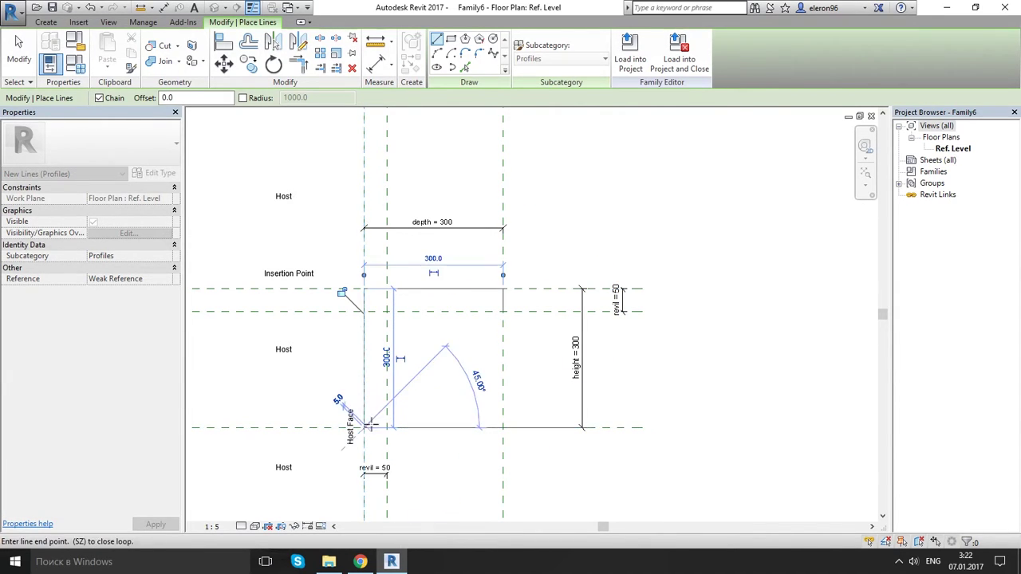
click(386, 409)
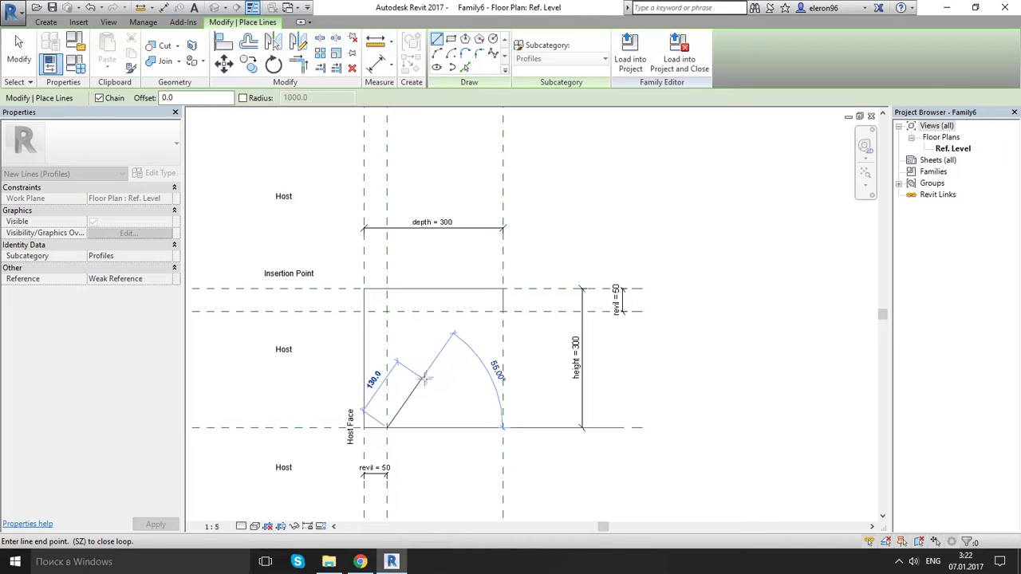
- Close the outline with a start-end-radius arc forming the 250-radius cove curve
click(438, 54)
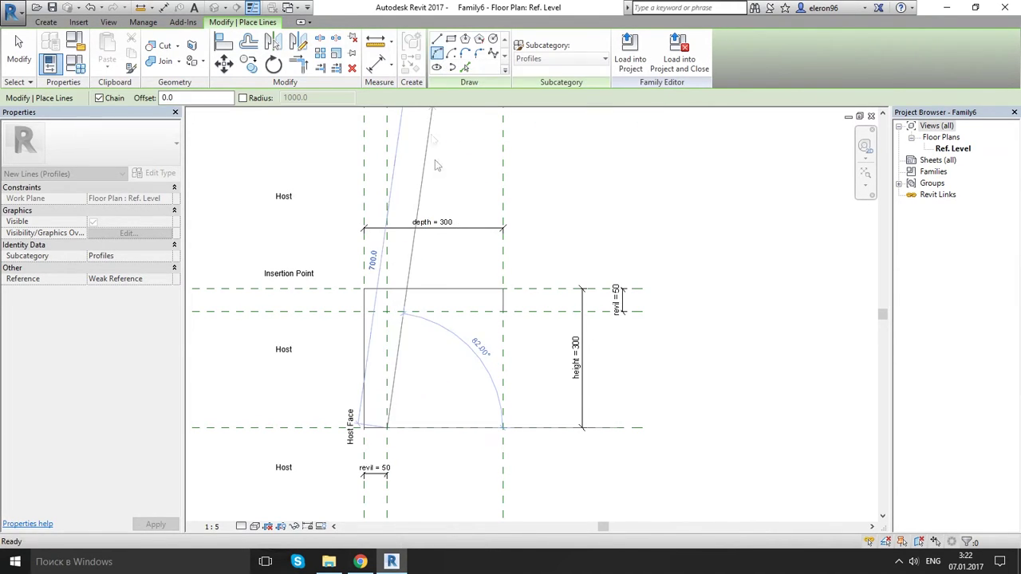
click(502, 311)
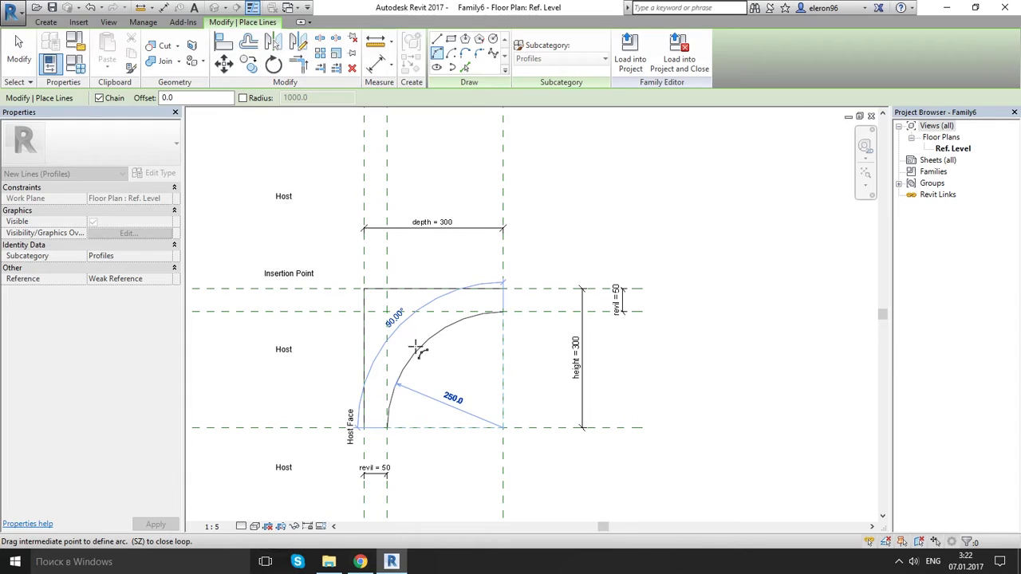
click(418, 348)
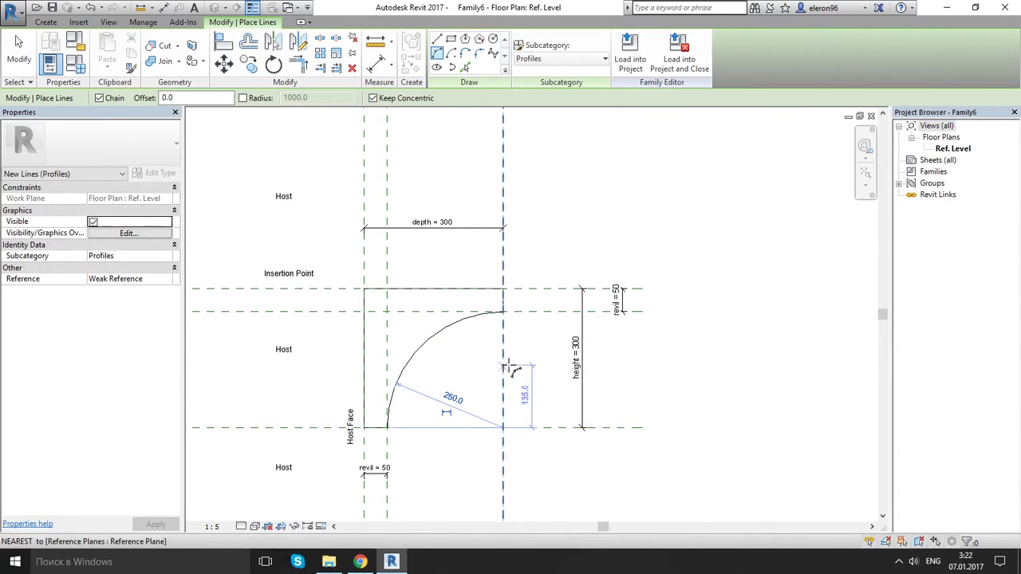
key(Escape)
key(Escape)
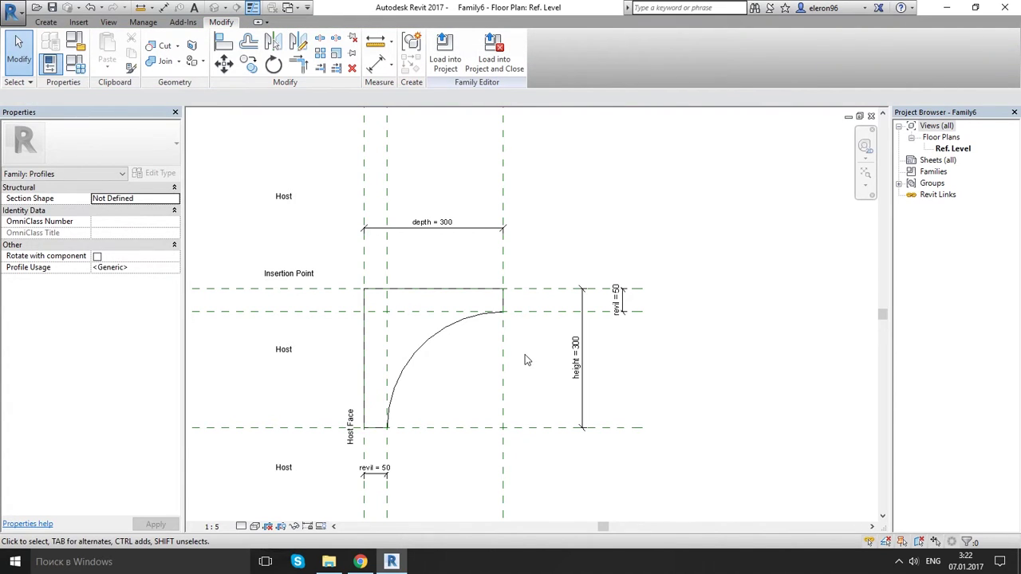
key(alt)
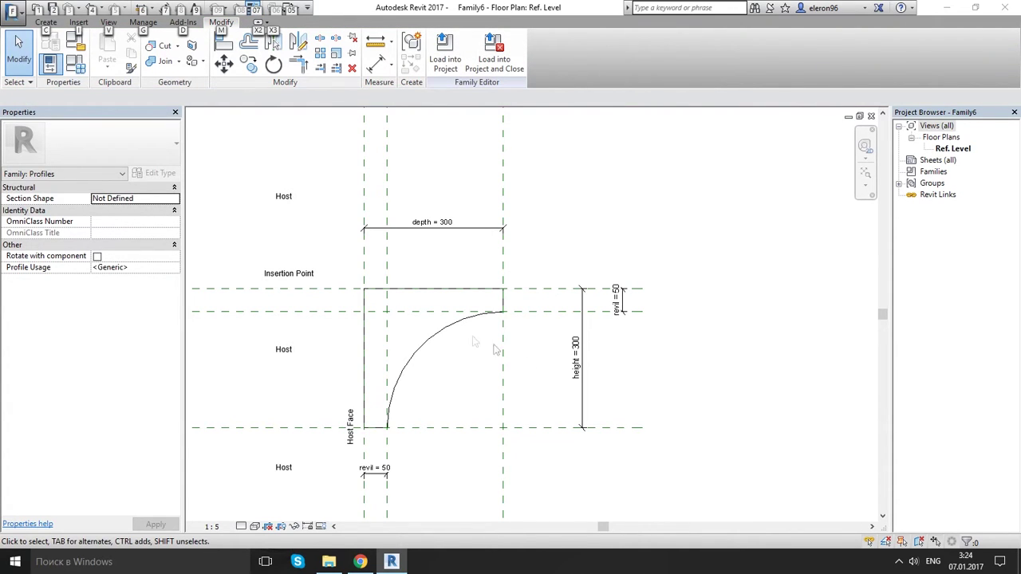
- Give height the formula '= depth' and revil 'if(depth < 20 mm, 2 mm, 5 mm)', then apply
click(69, 72)
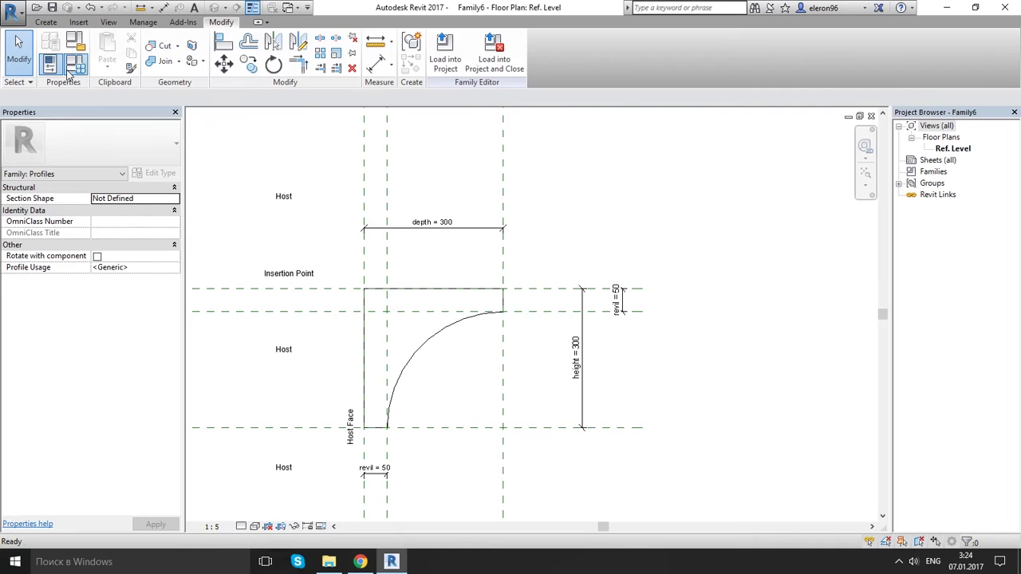
drag(645, 104, 554, 98)
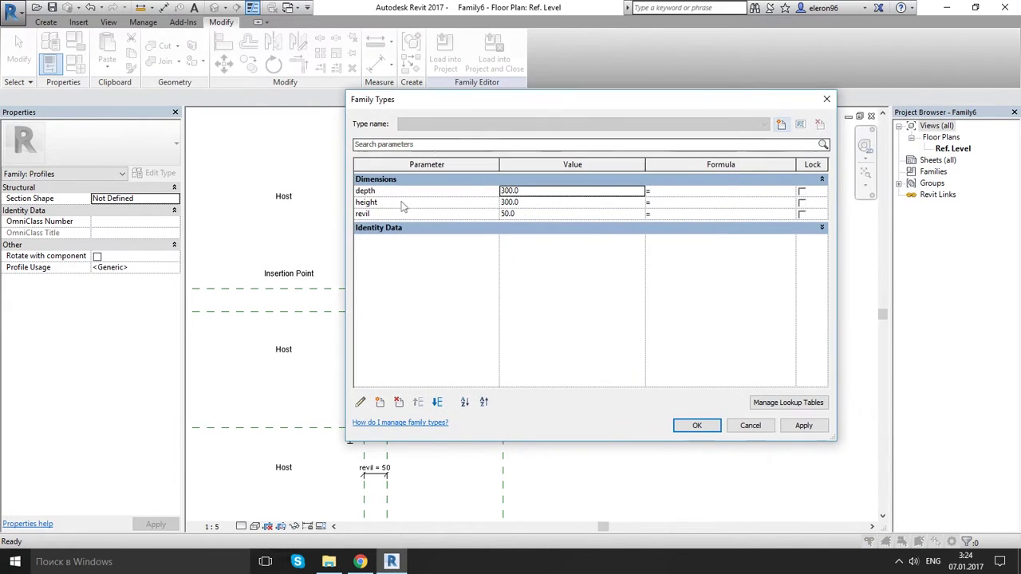
click(448, 201)
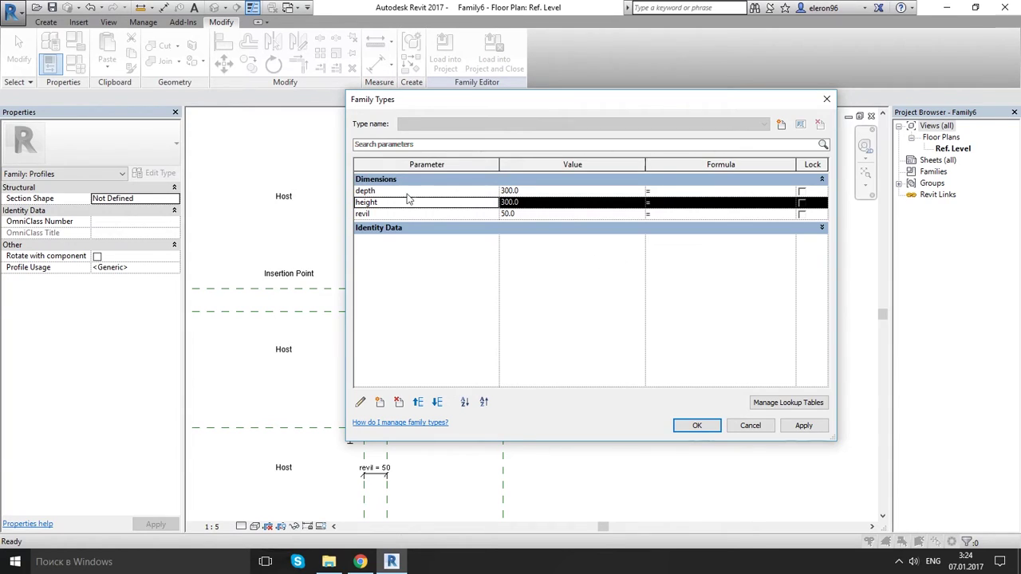
click(674, 202)
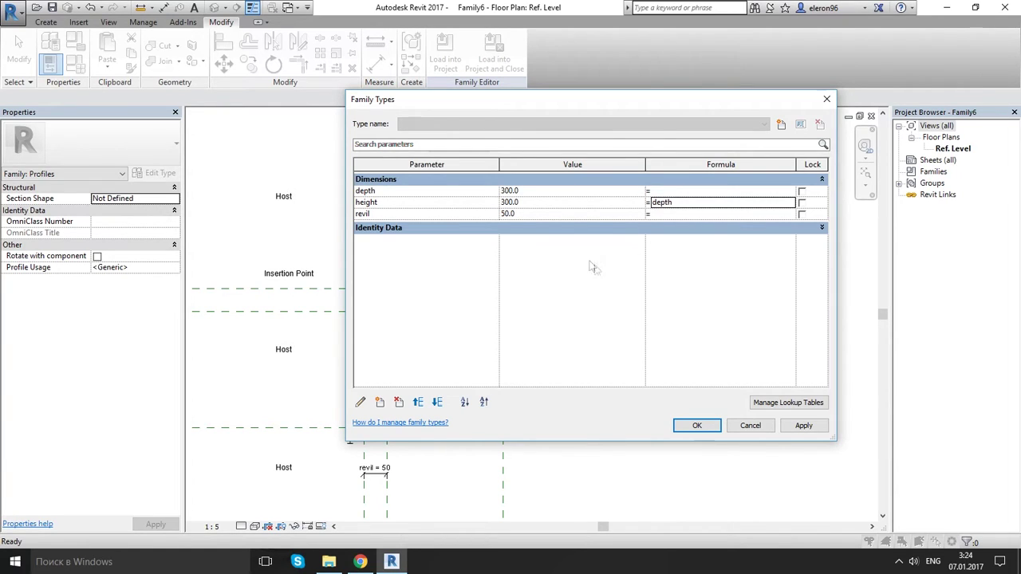
click(677, 214)
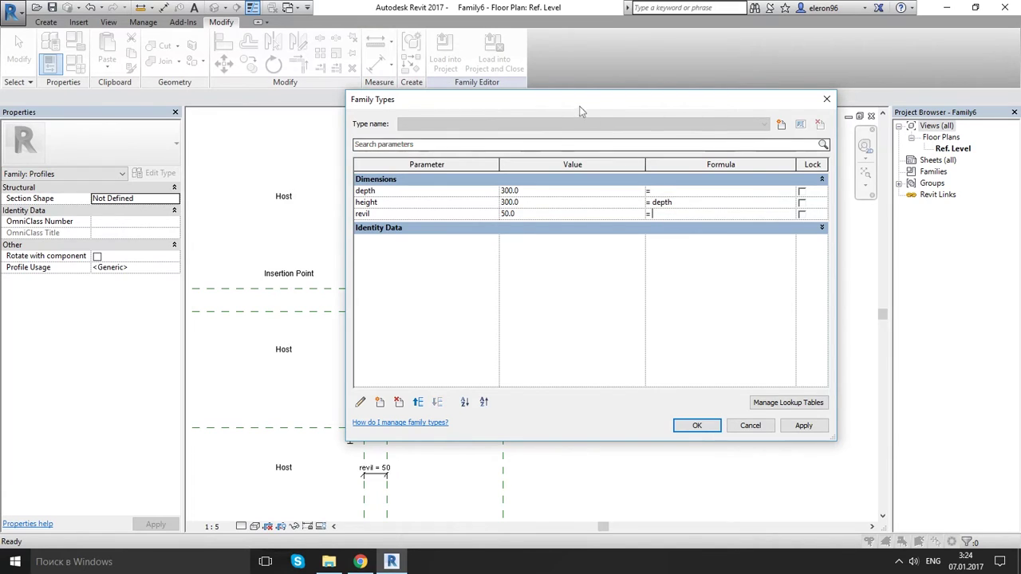
mouse_move(579, 106)
mouse_down()
mouse_move(676, 87)
mouse_move(560, 105)
mouse_up()
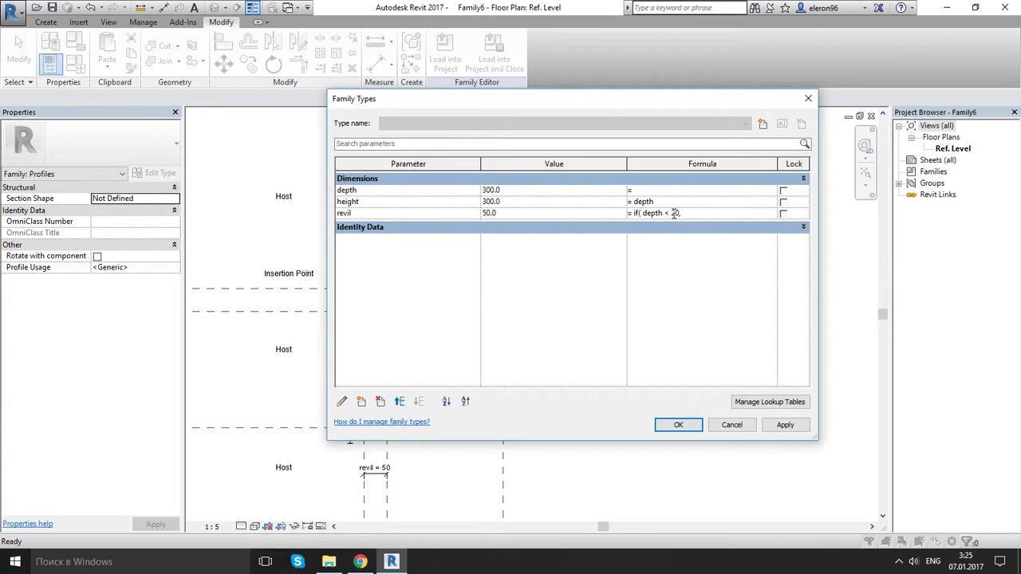
text(2,5)
click(618, 277)
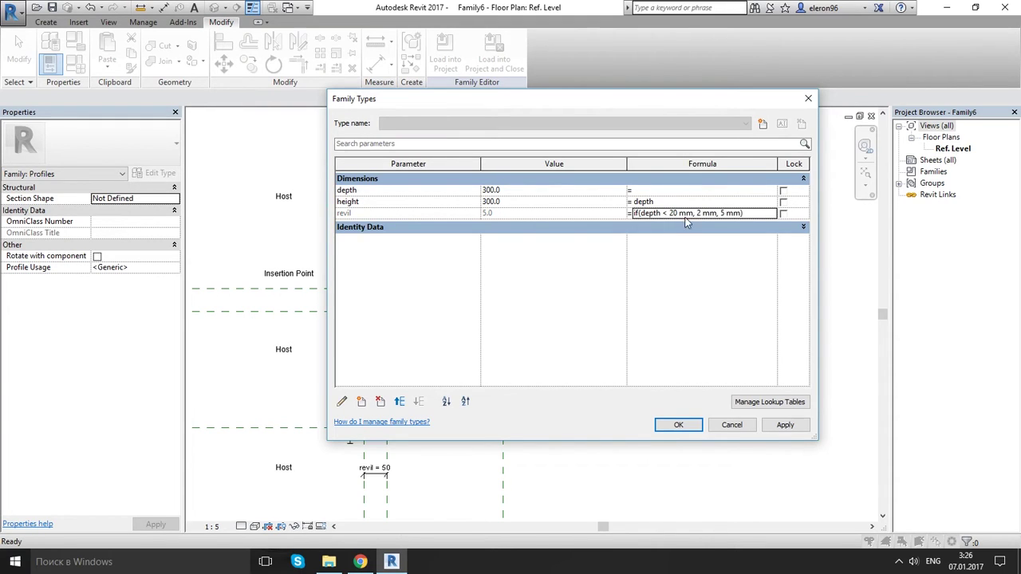
click(785, 425)
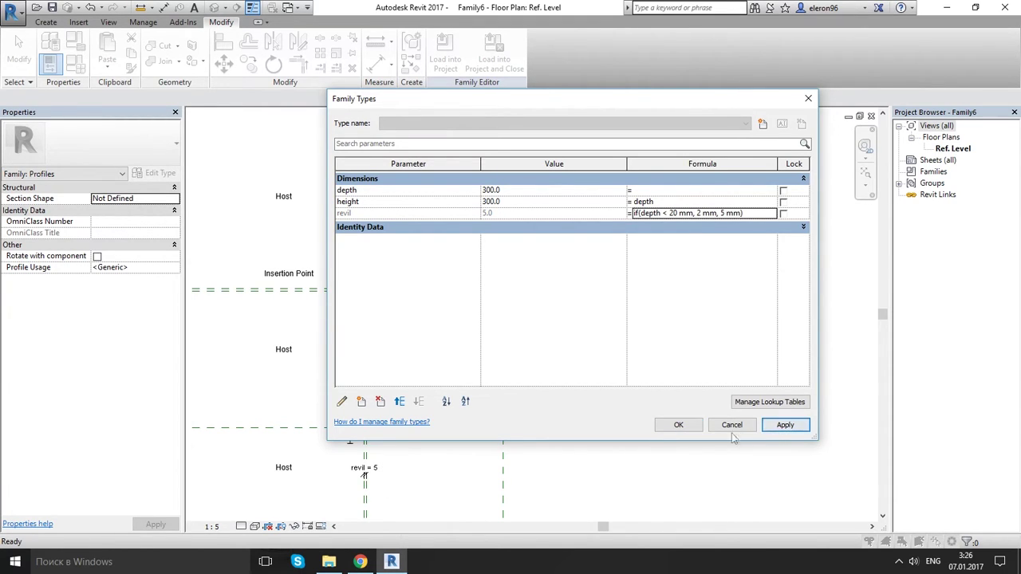
- Close the parameters dialog and zoom in on the top of the profile curve
click(678, 424)
scroll(481, 371, up, 2)
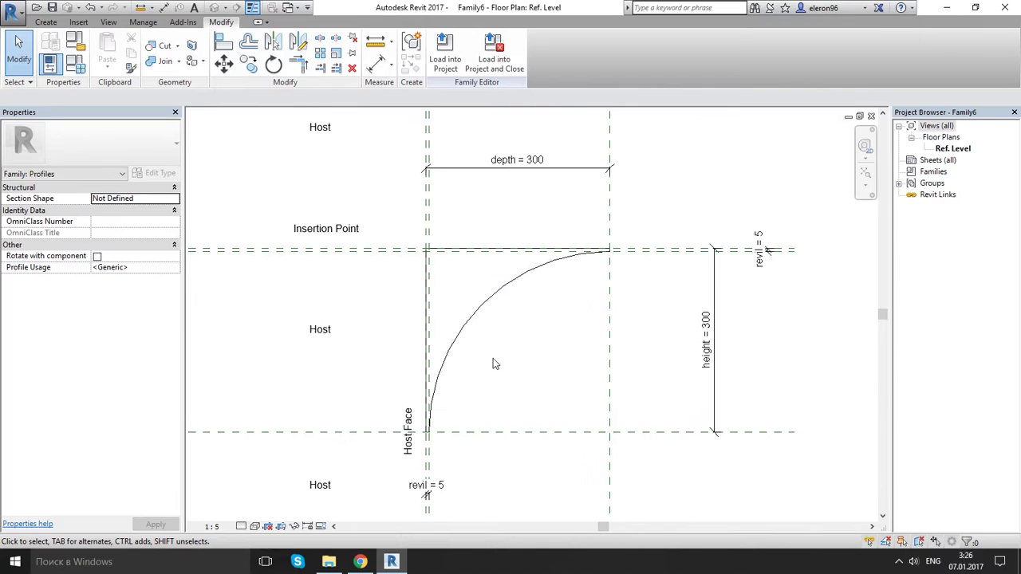
scroll(493, 358, up, 2)
middle_drag(567, 326, 523, 336)
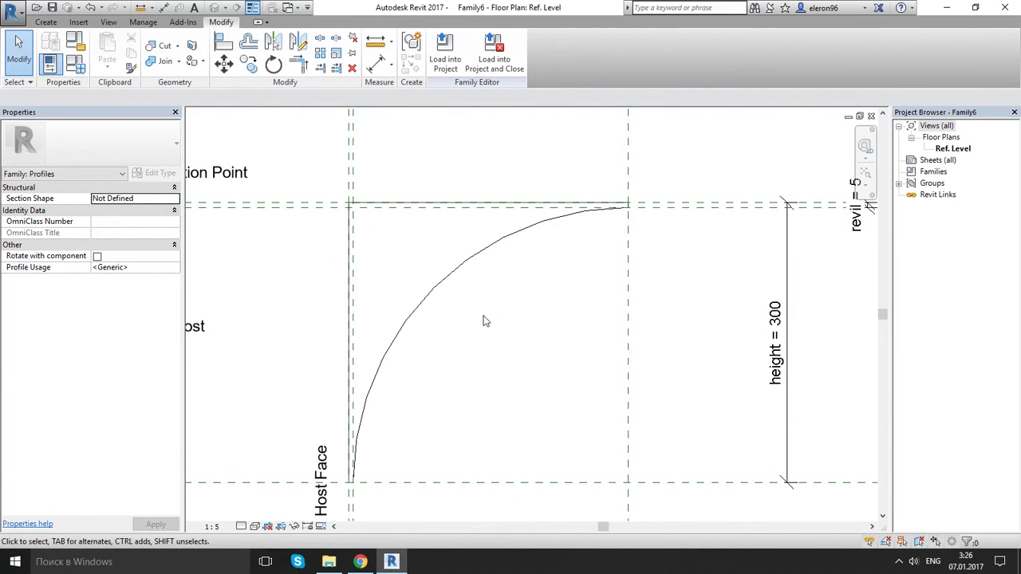
scroll(465, 303, up, 1)
middle_drag(554, 255, 484, 322)
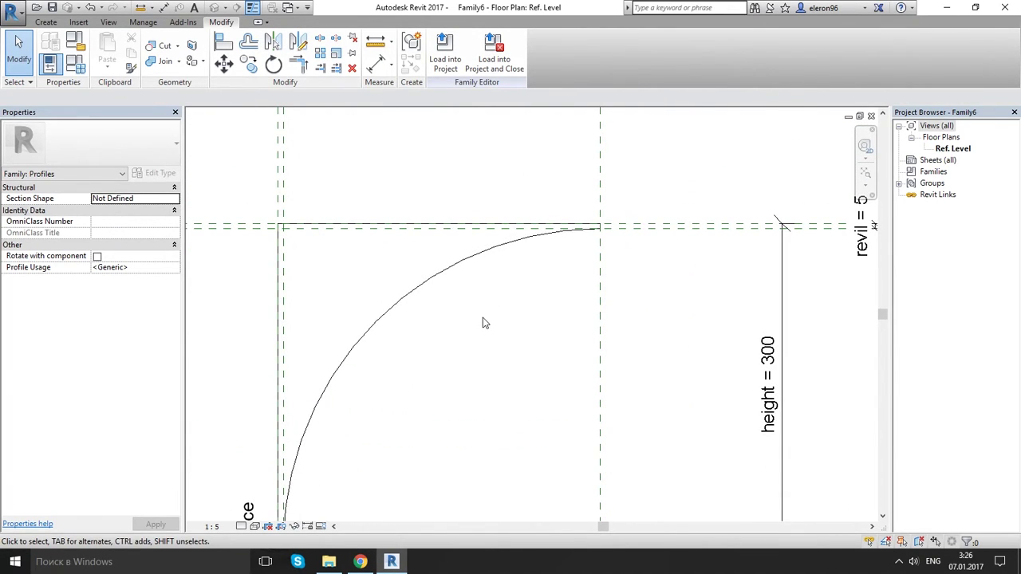
scroll(496, 318, down, 1)
- Reopen Family Types and edit the threshold value in revil's formula
key(alt)
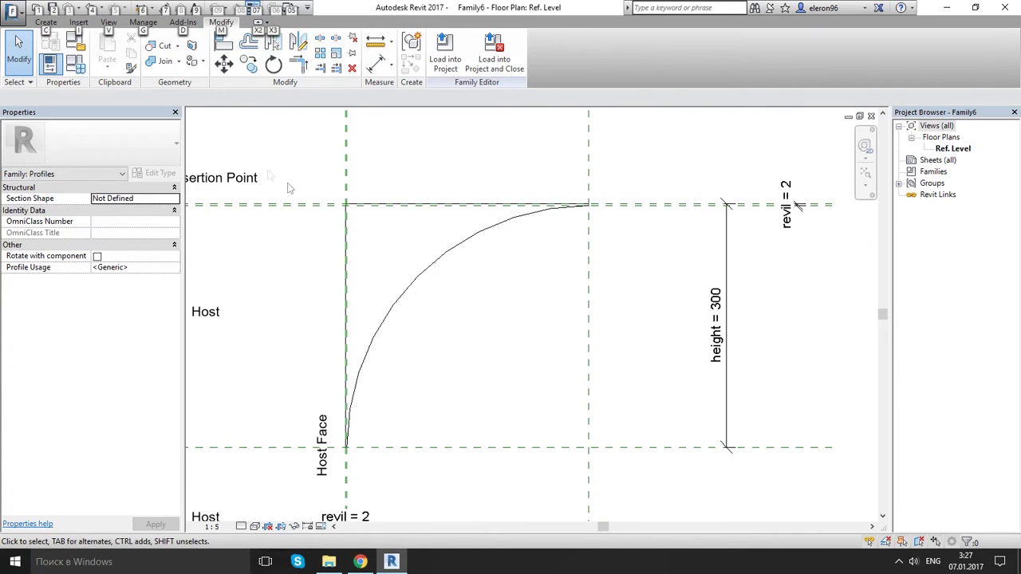
click(75, 64)
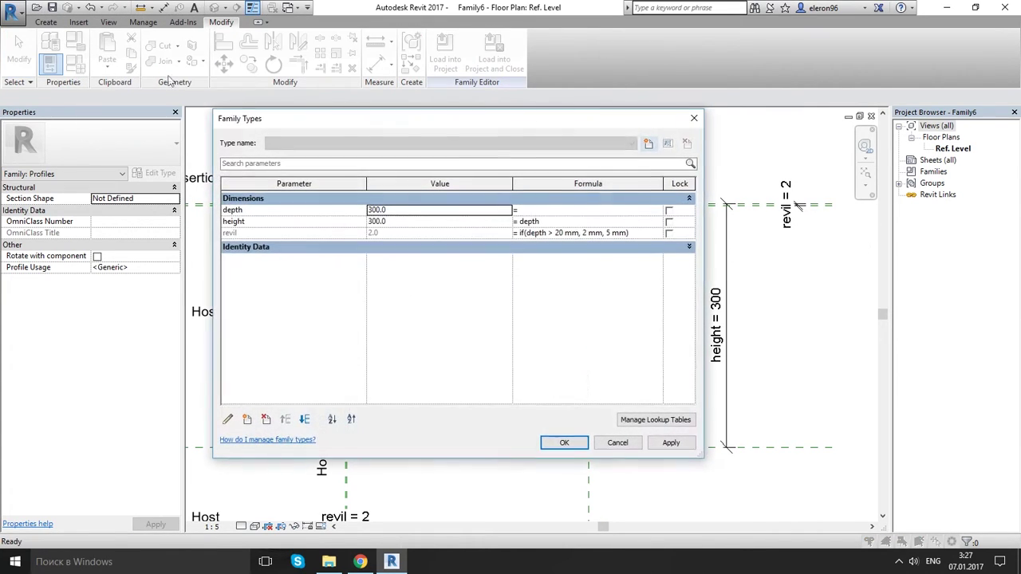
click(565, 234)
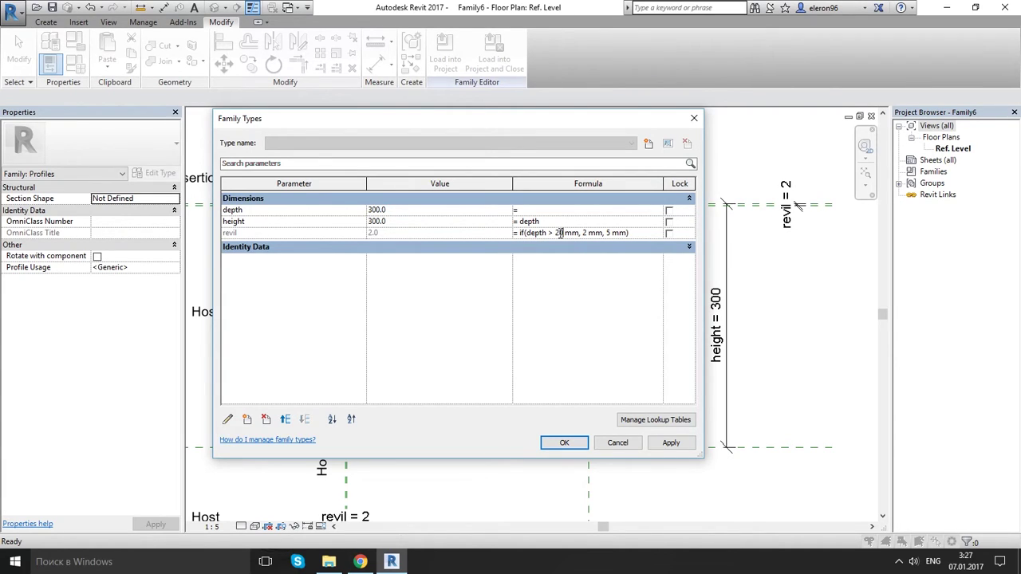
click(562, 233)
text(00)
- Set the profile depth to 600 and apply it
click(396, 209)
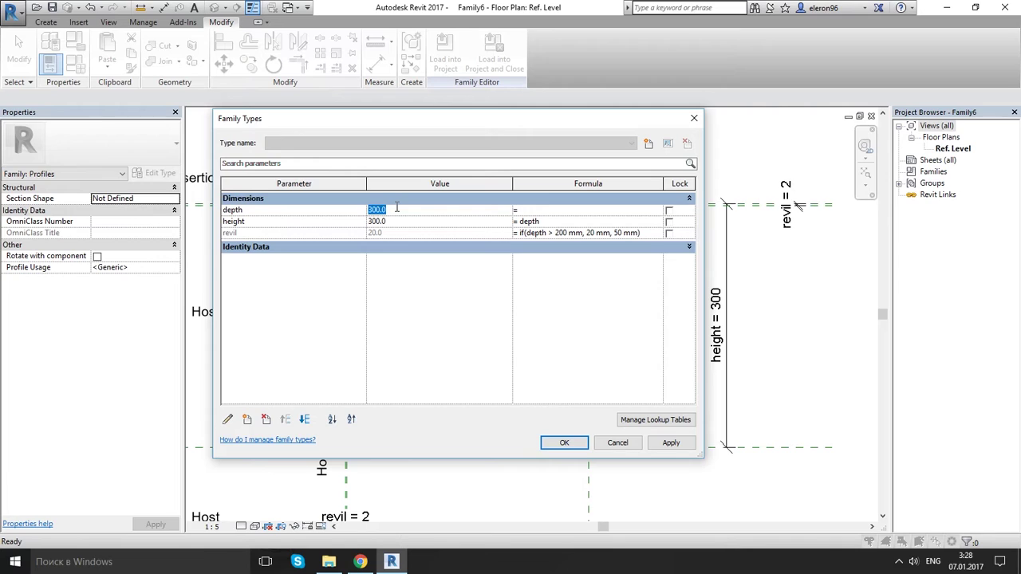
text(600)
click(669, 443)
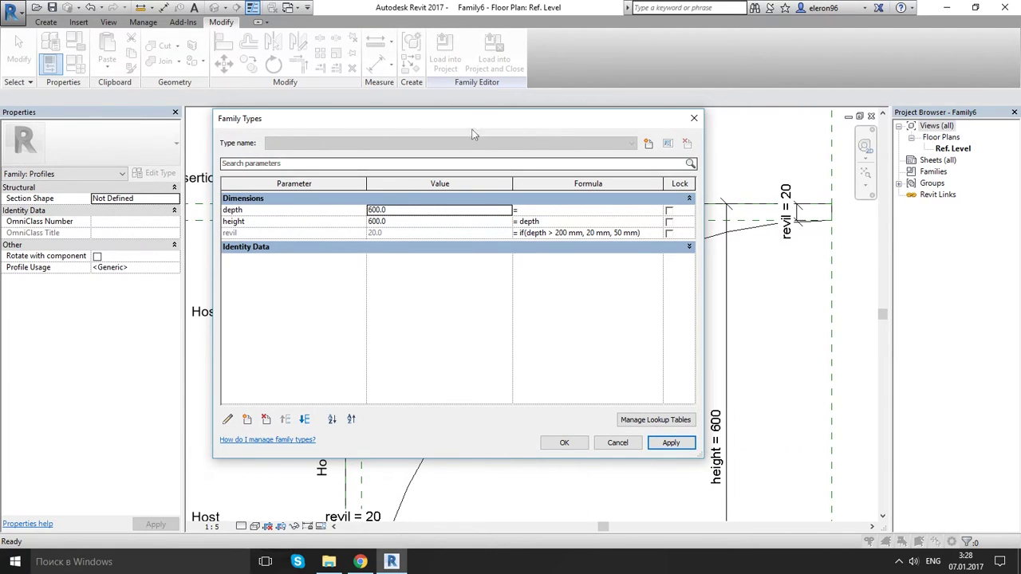
drag(474, 123, 441, 122)
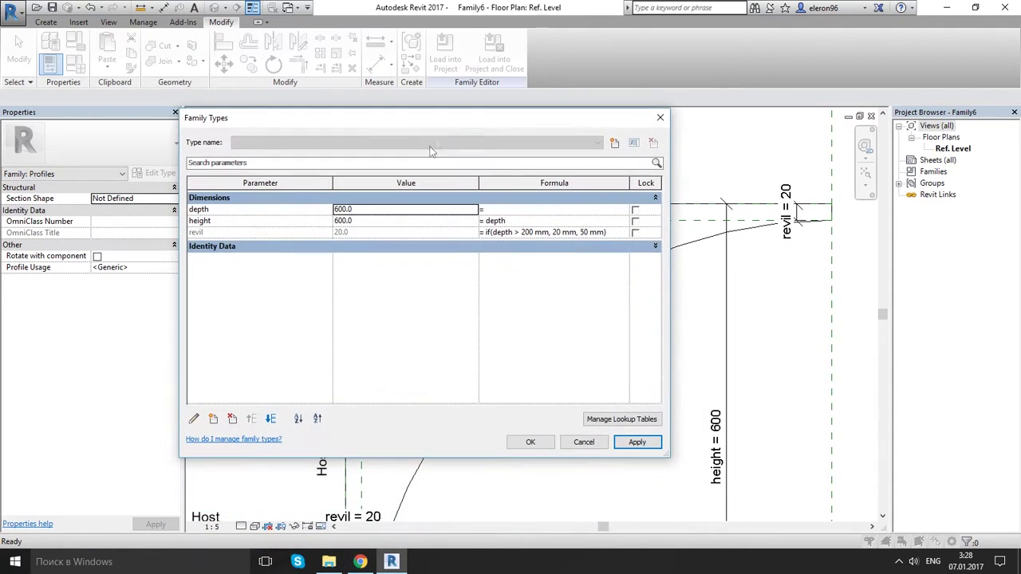
- Change the depth to 300, apply and close, then centre the updated profile in view
click(377, 209)
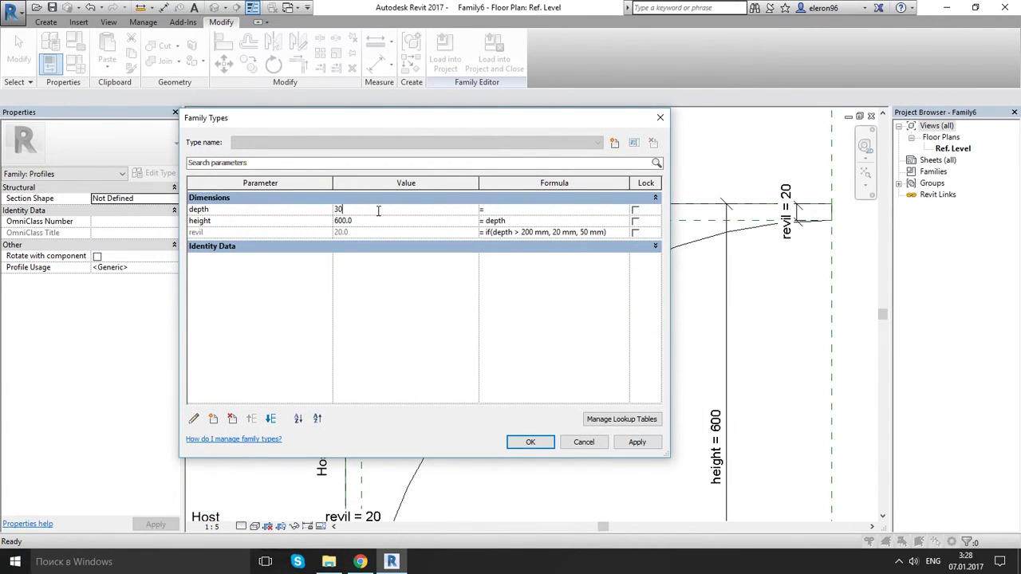
text(300)
click(637, 442)
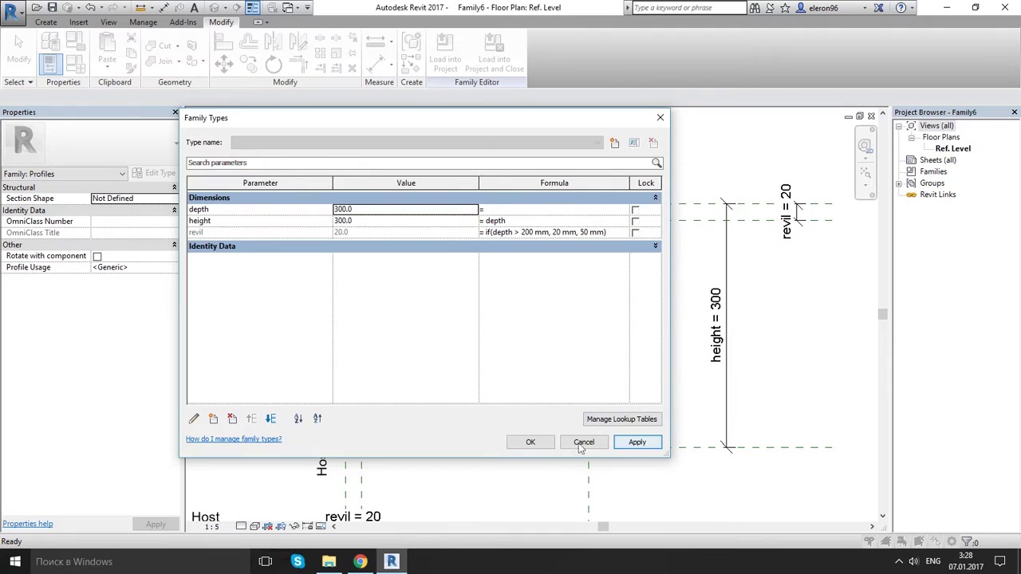
click(531, 442)
scroll(543, 319, down, 3)
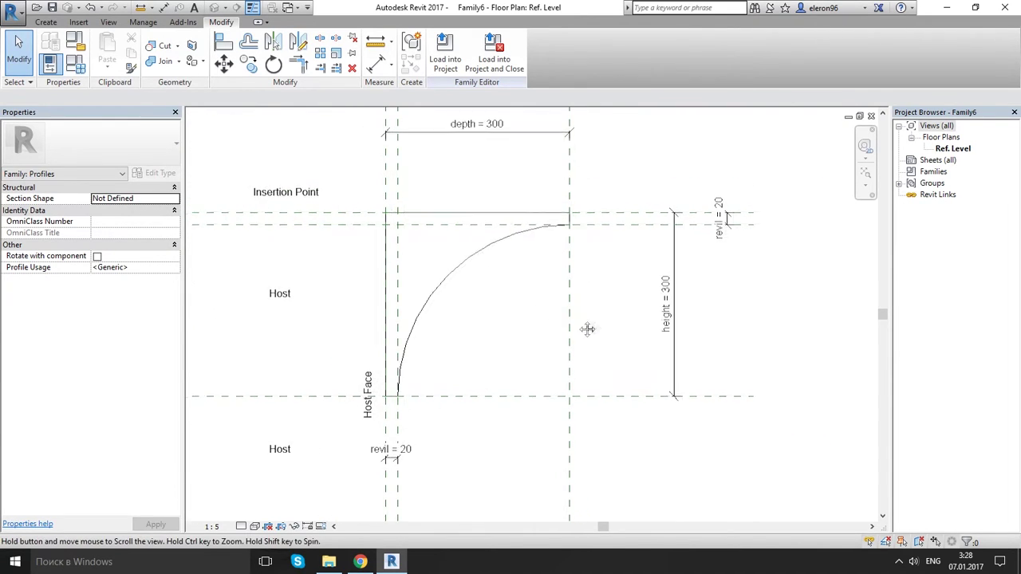
scroll(553, 285, down, 2)
middle_drag(553, 285, 486, 321)
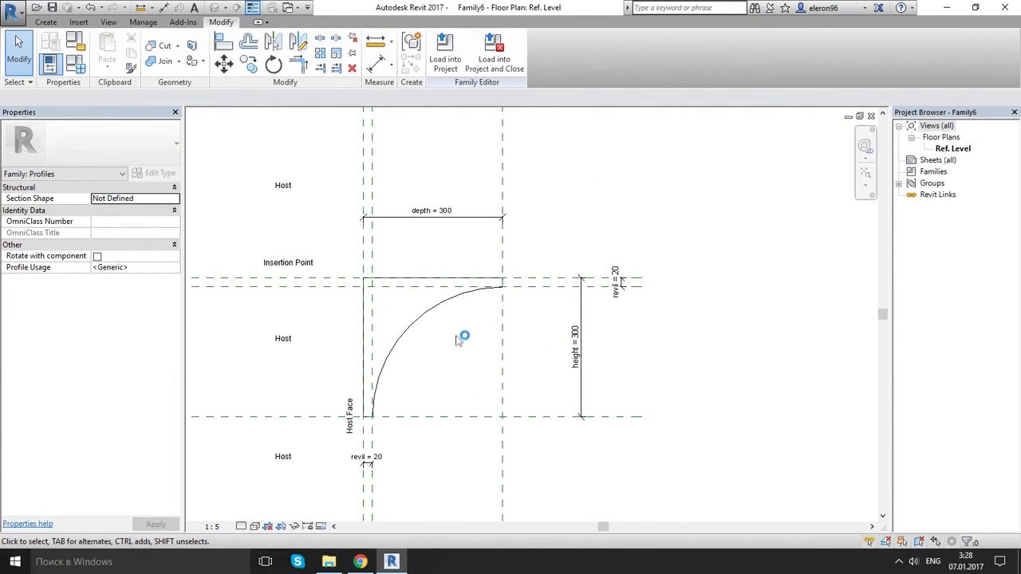
scroll(457, 338, up, 1)
key(alt)
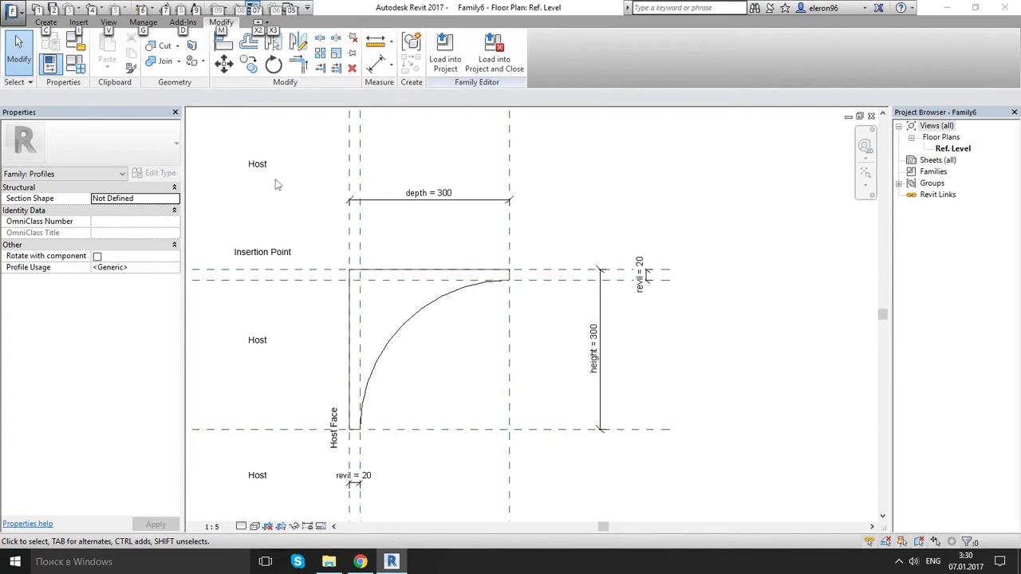
- Open Family Types and create a new type named 300mm
click(83, 70)
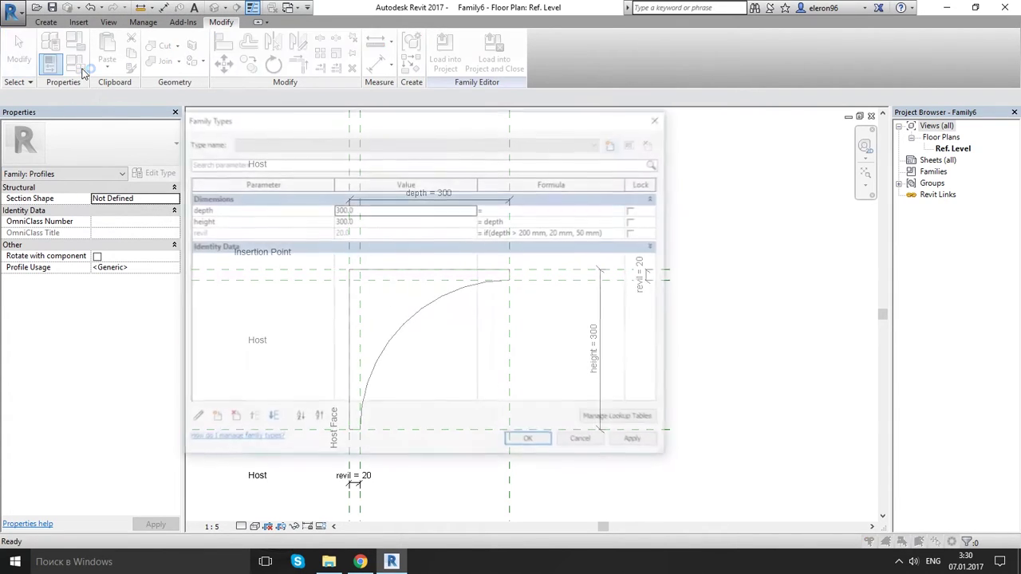
drag(312, 126, 427, 106)
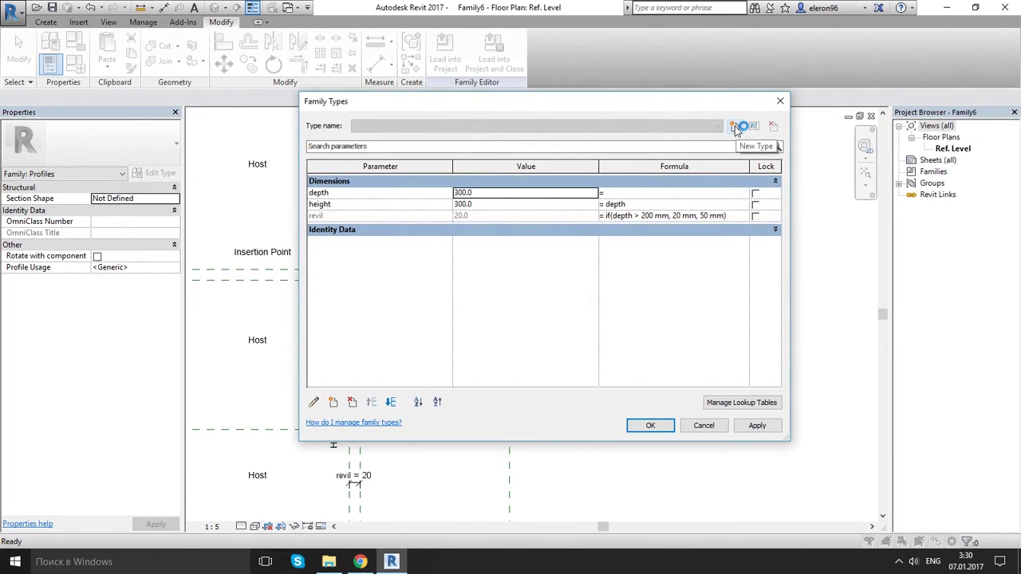
click(735, 128)
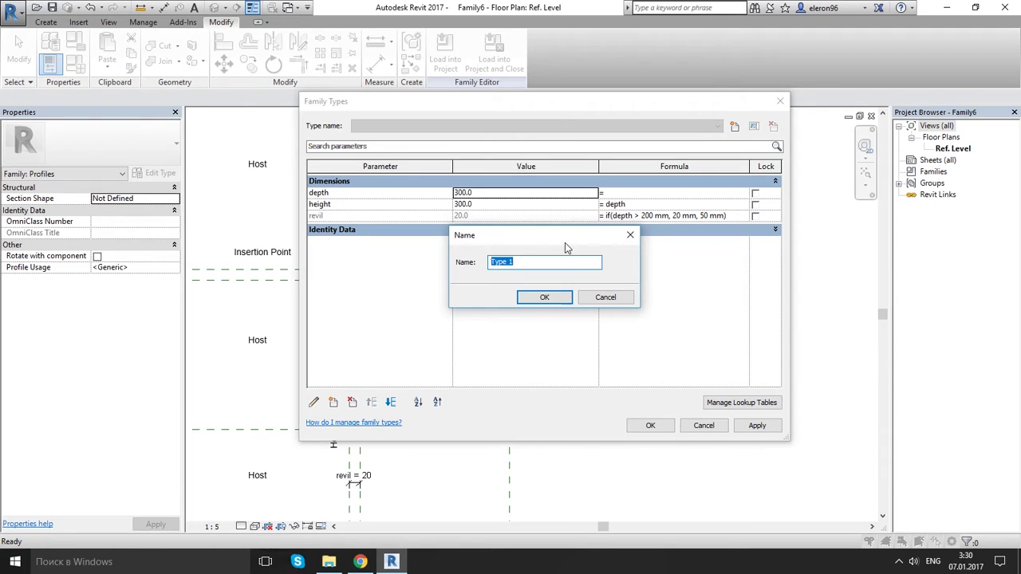
text(300m)
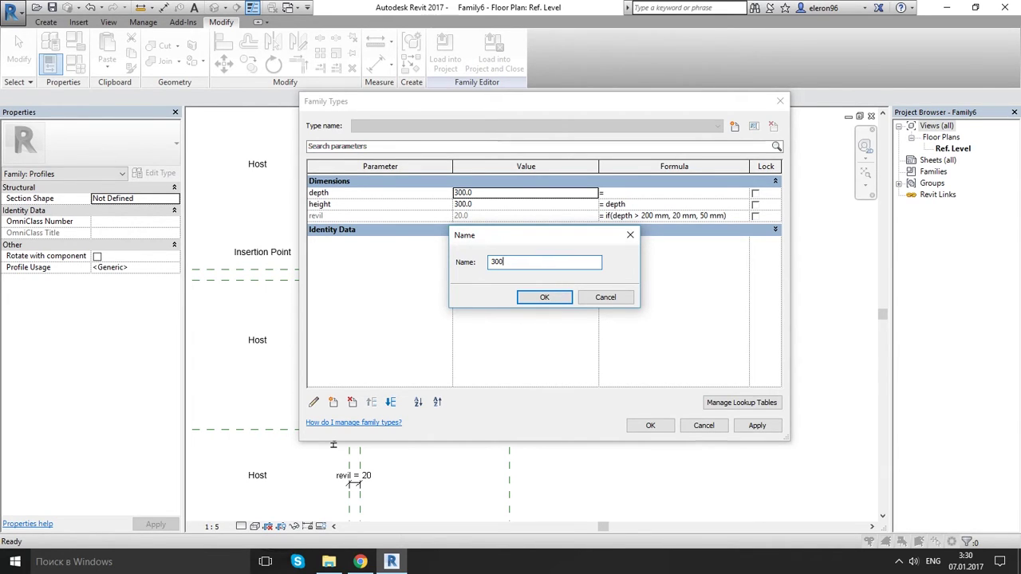
text(m)
click(532, 303)
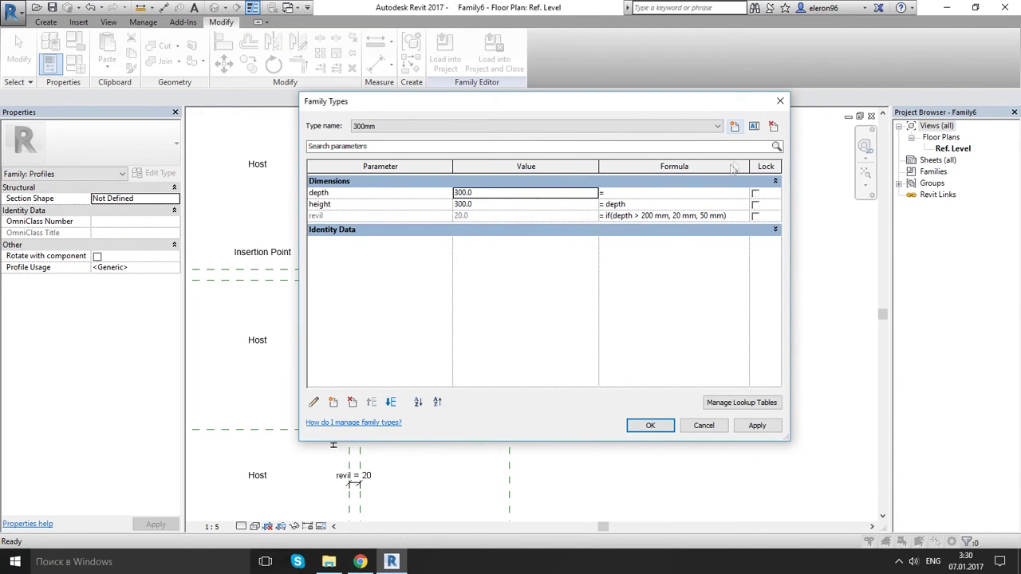
- Create a 600mm type and set its depth to 600
click(734, 126)
text(600mm)
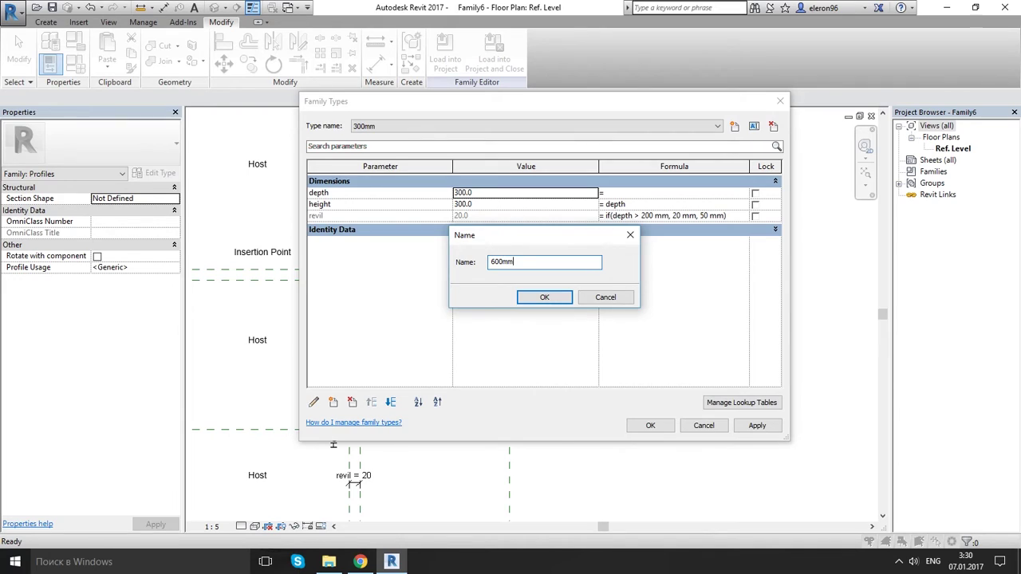
click(551, 298)
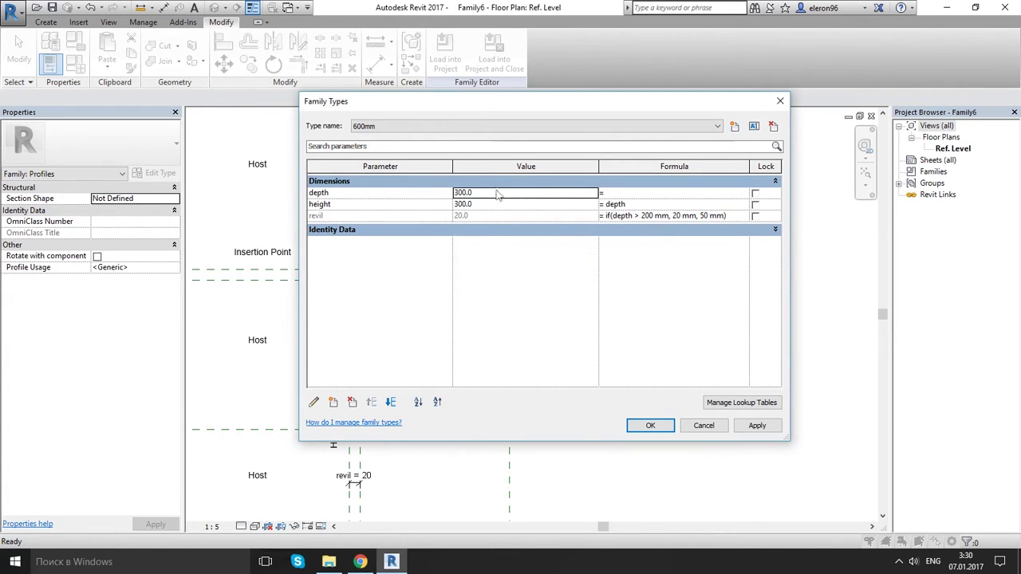
click(496, 192)
text(6)
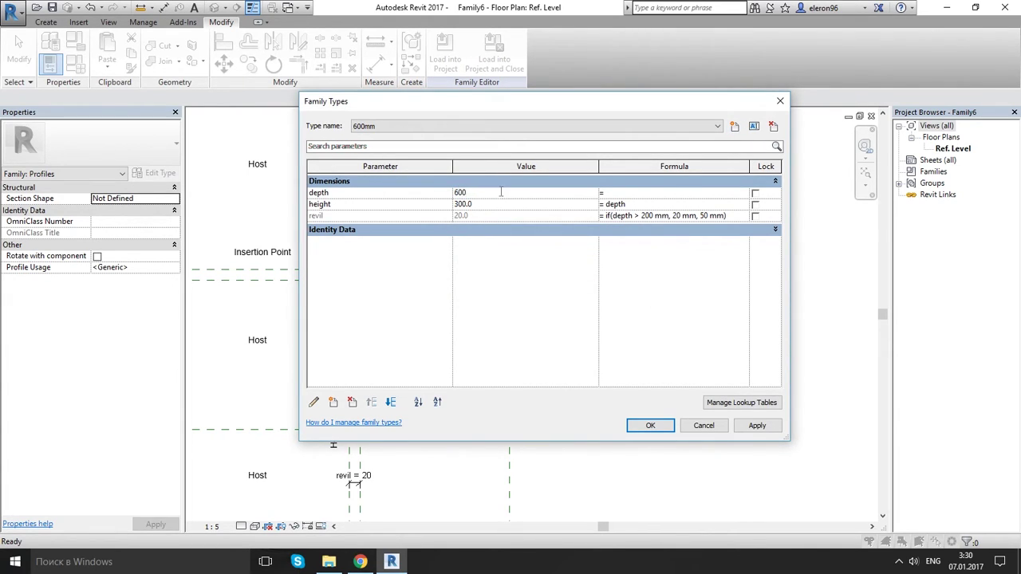
click(754, 425)
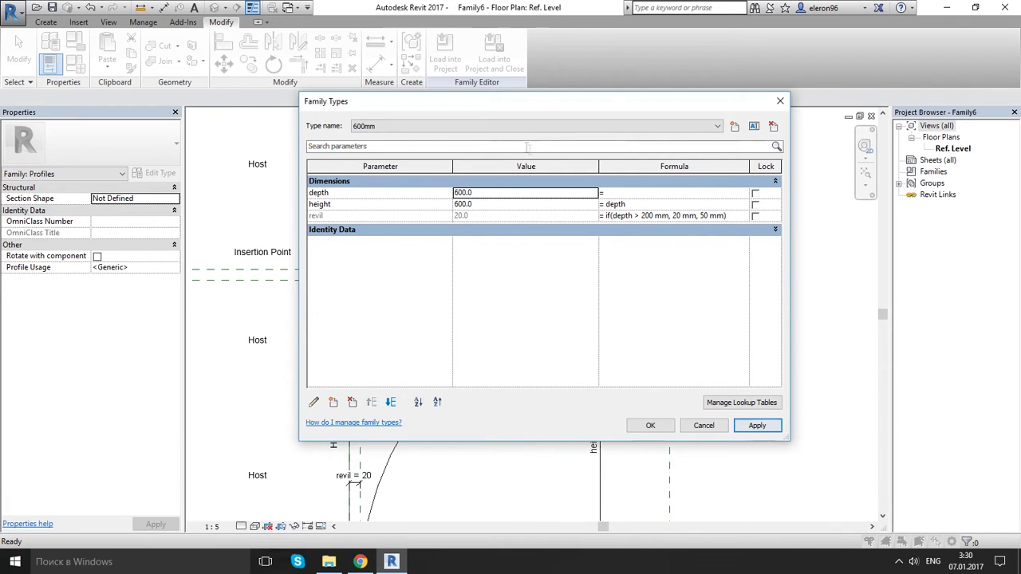
- Compare the 300mm and 600mm type values, then close Family Types on 600mm
click(474, 128)
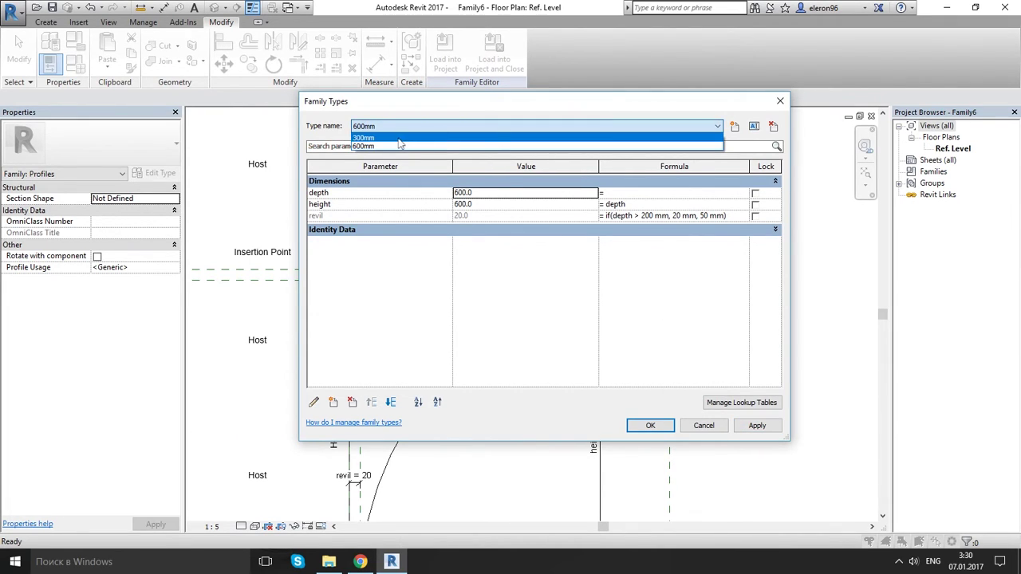
click(341, 131)
click(375, 128)
click(384, 138)
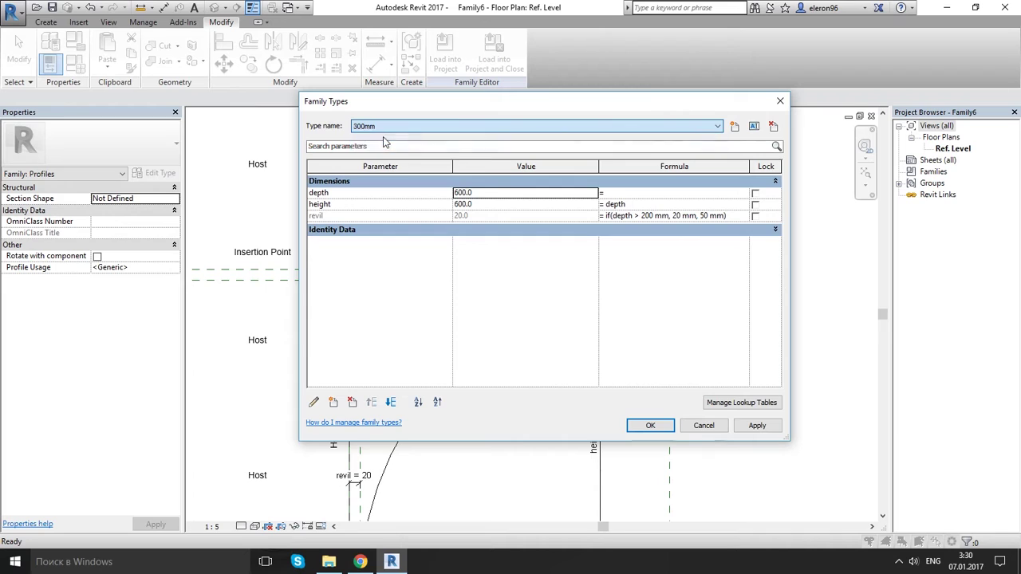
click(388, 126)
click(384, 149)
click(469, 193)
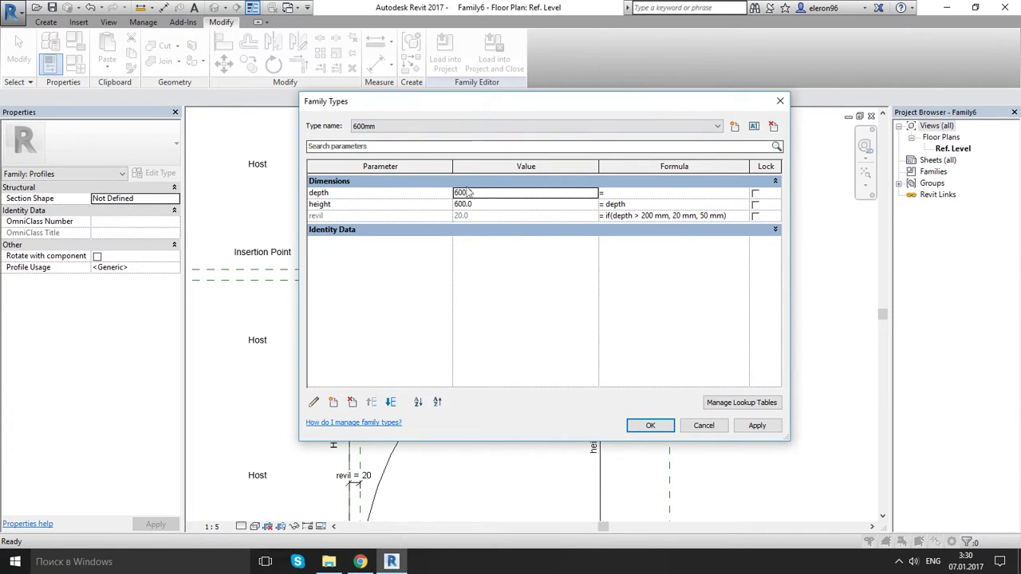
key(Return)
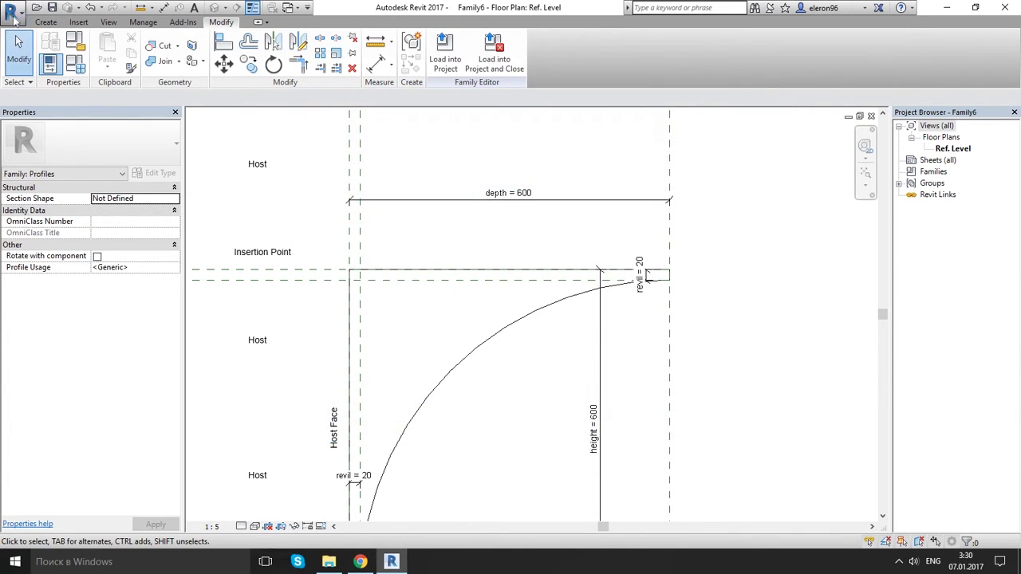
- Save the profile as a family file named 'cove', accepting the default save options
click(13, 20)
mouse_move(84, 161)
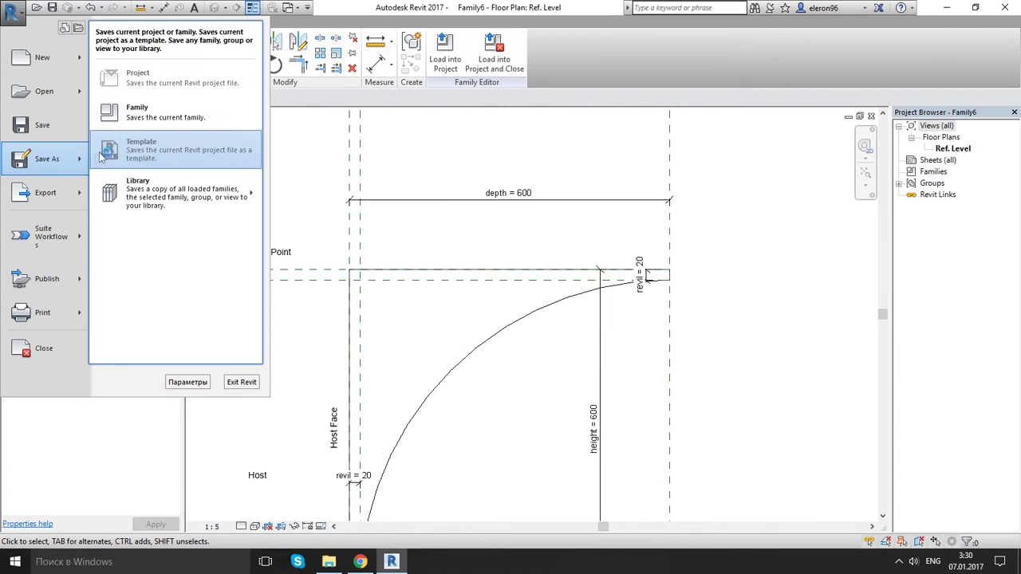
click(194, 114)
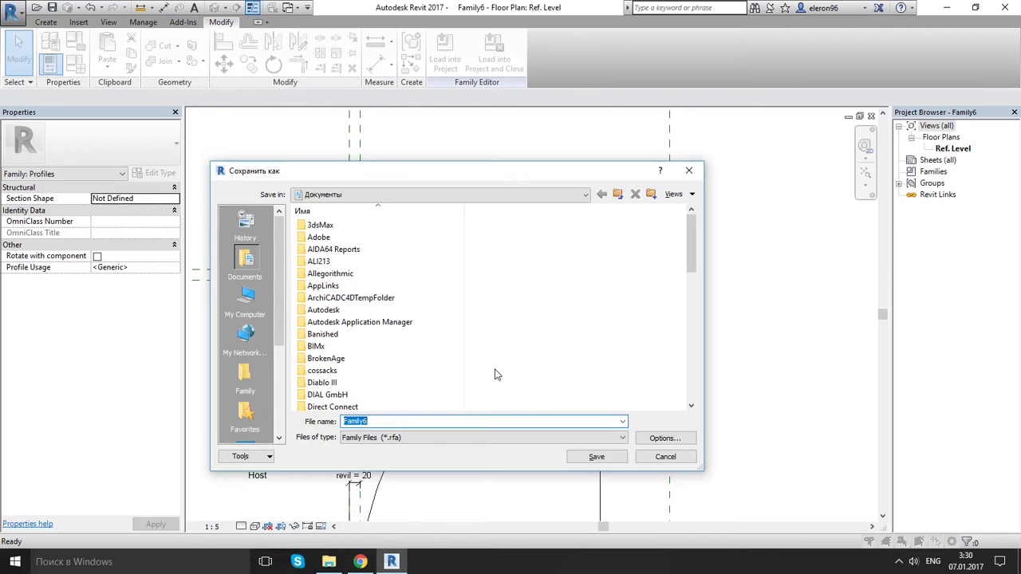
text(cove)
click(663, 438)
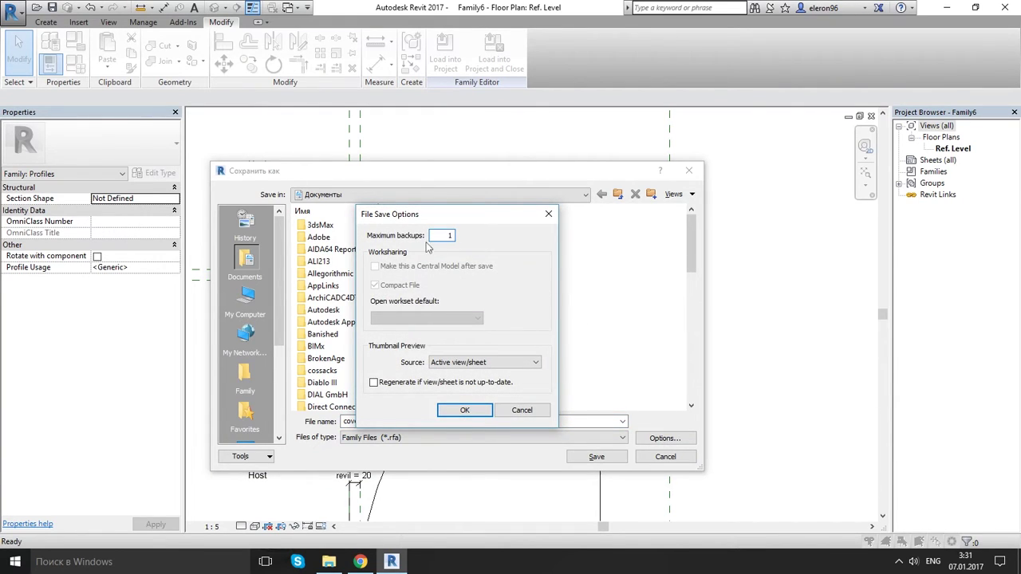
click(464, 410)
click(596, 458)
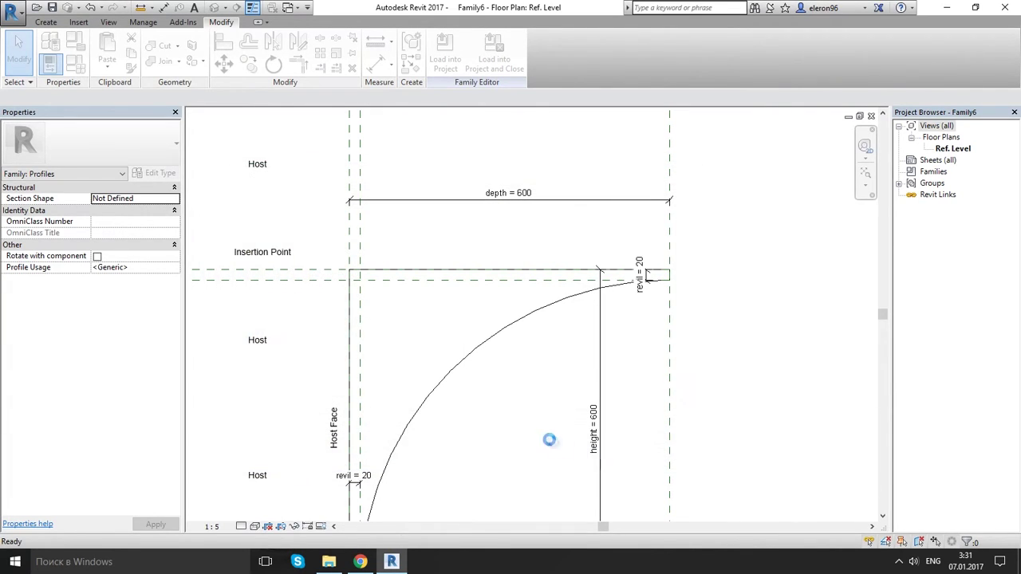
- Start a new project from the Architectural Template
click(11, 10)
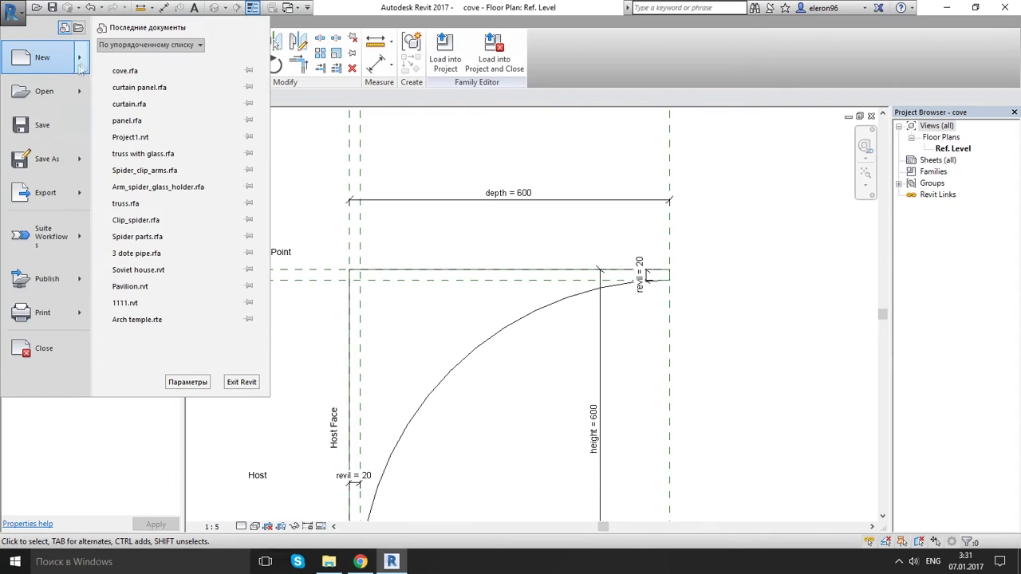
mouse_move(84, 63)
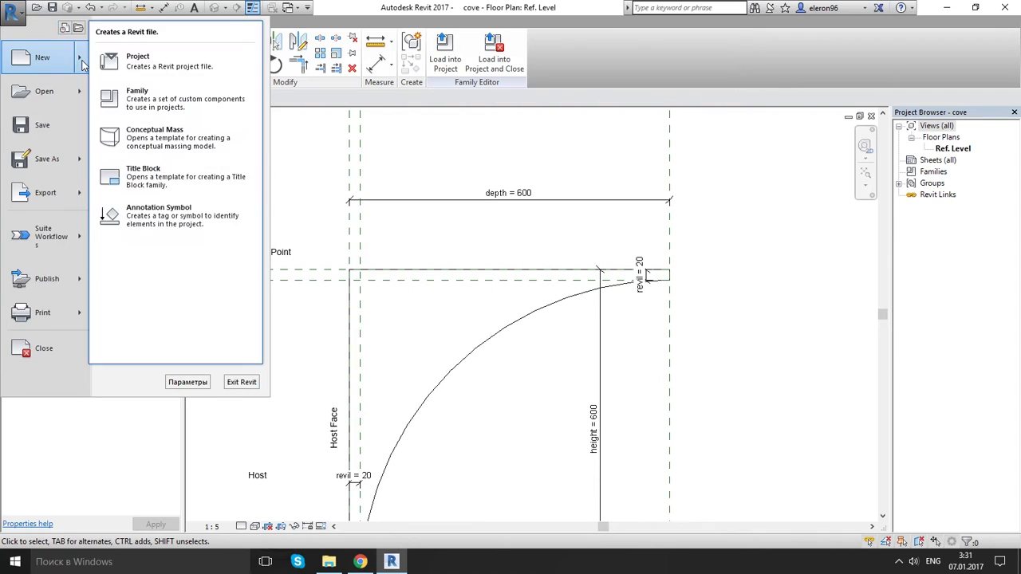
click(171, 64)
click(446, 253)
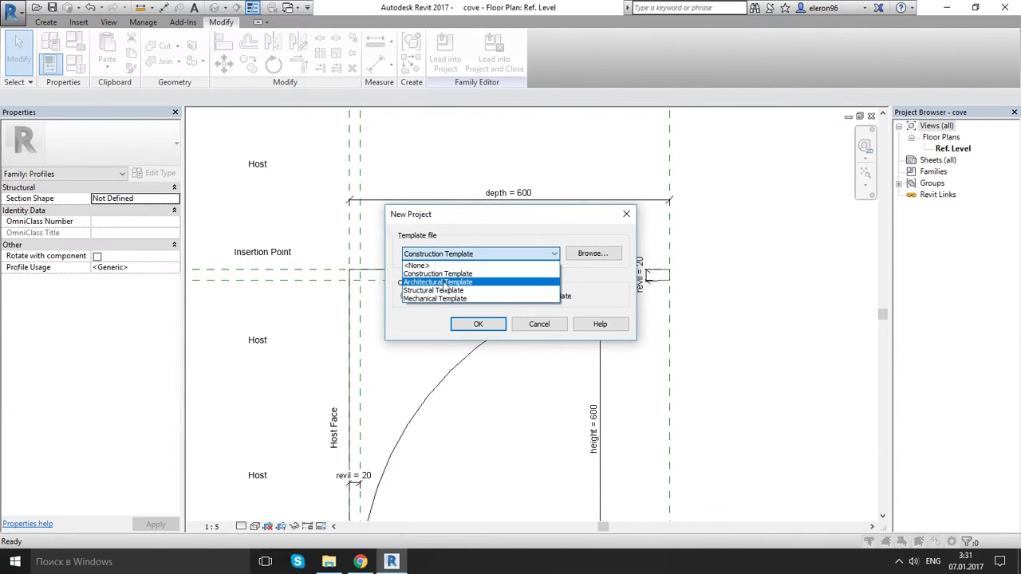
click(446, 283)
click(493, 327)
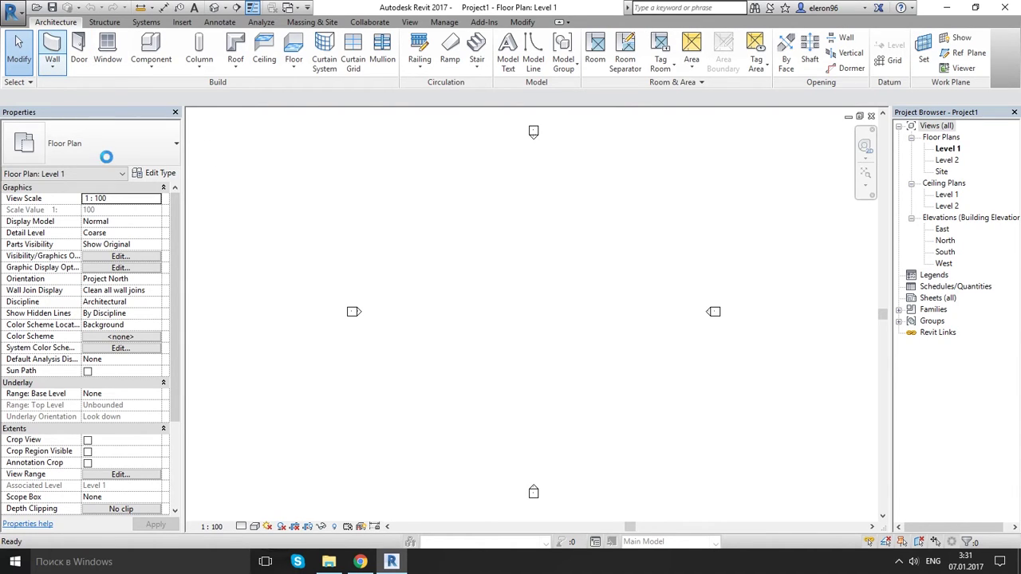
- Draw a rectangle of Exterior - Brick on CMU walls, about 31000 by 21000
click(162, 152)
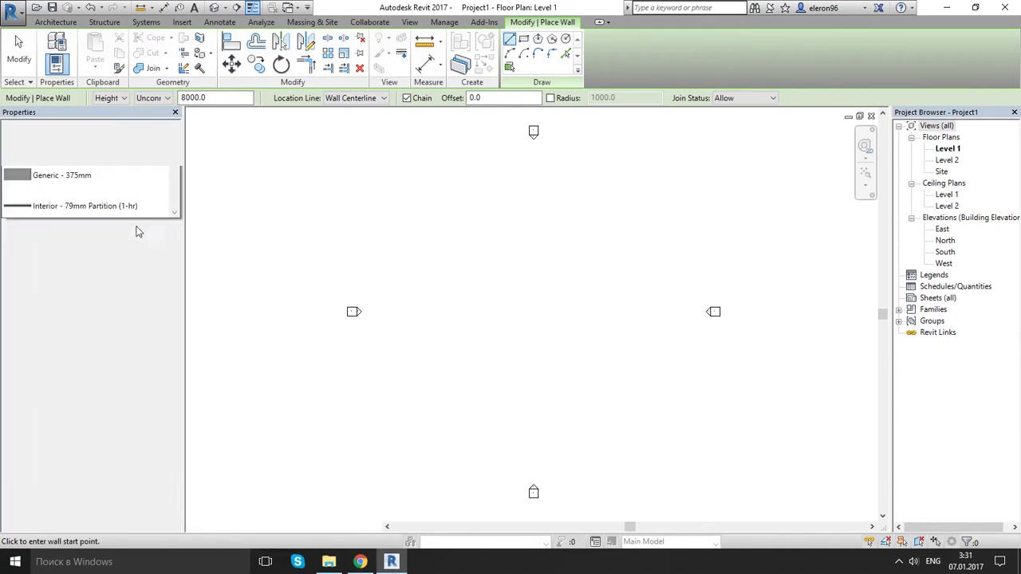
scroll(136, 271, up, 3)
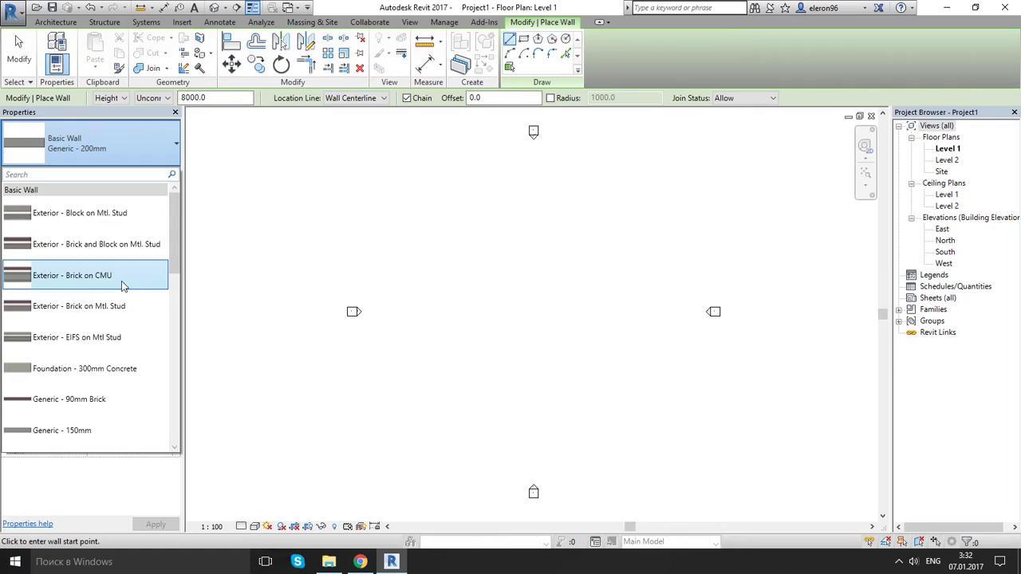
click(120, 275)
click(523, 38)
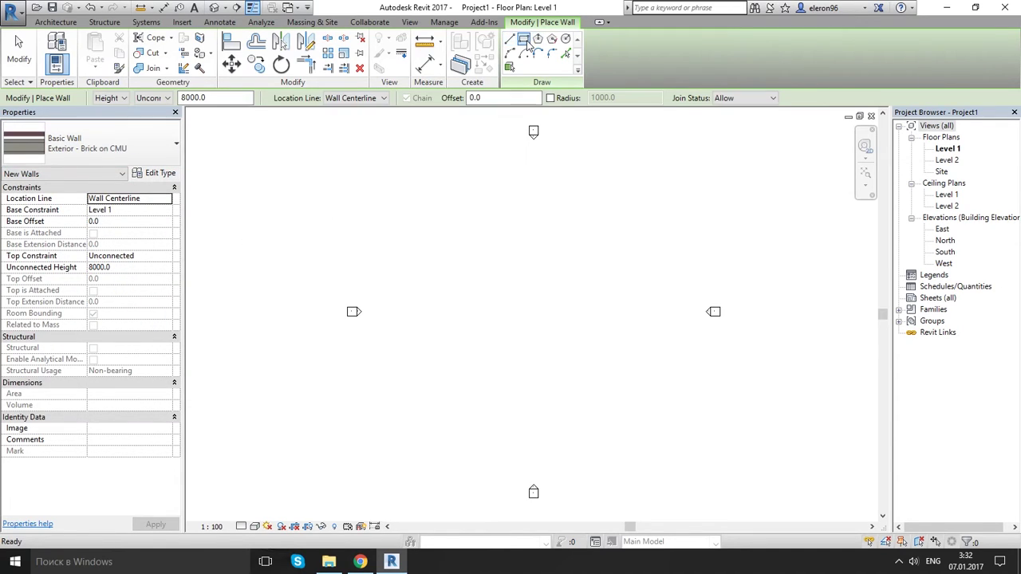
click(420, 227)
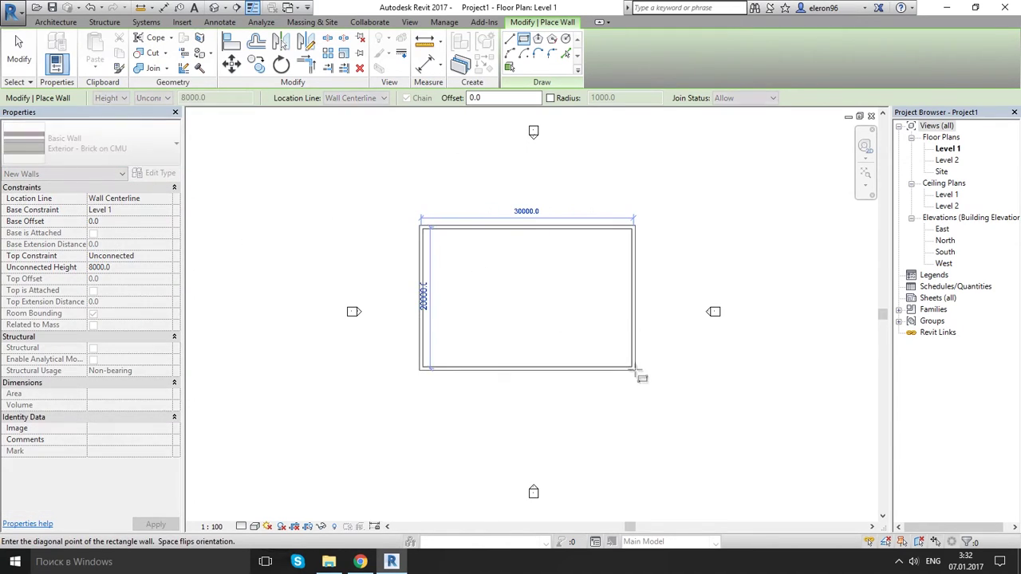
click(643, 379)
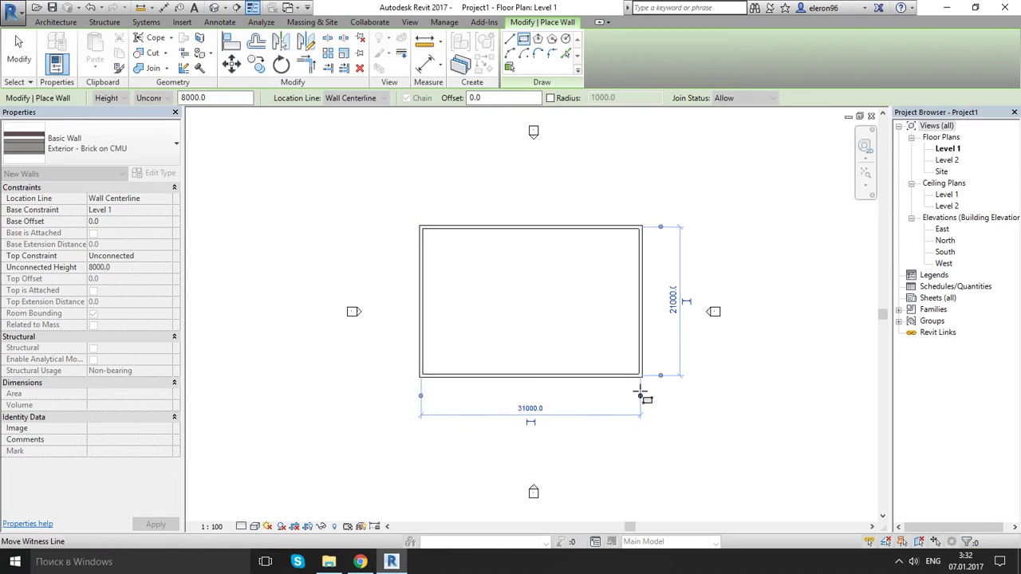
key(Escape)
key(Escape)
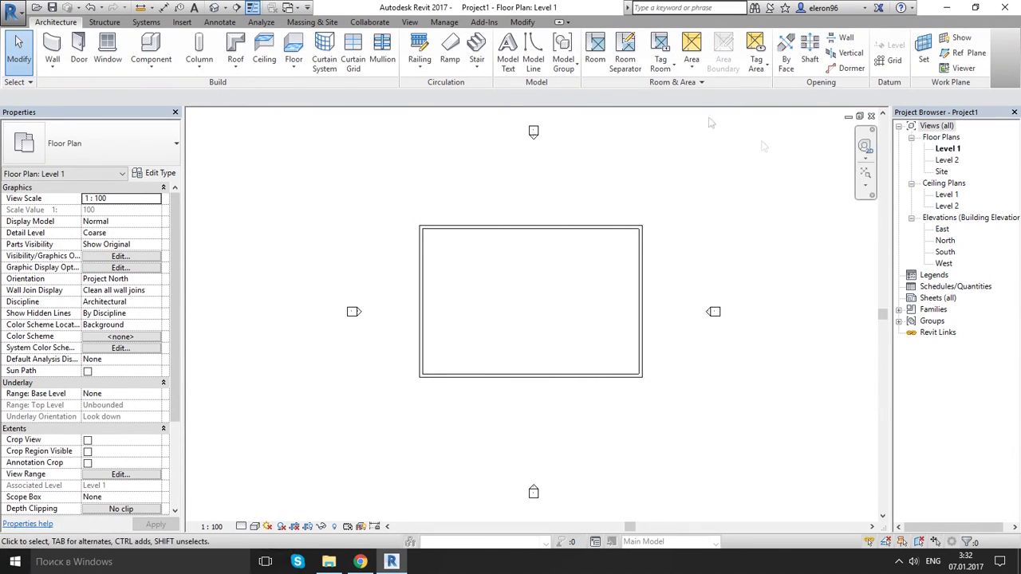
- Show the walls in the default 3D view with Shaded style and Fine detail
click(215, 8)
scroll(535, 329, up, 4)
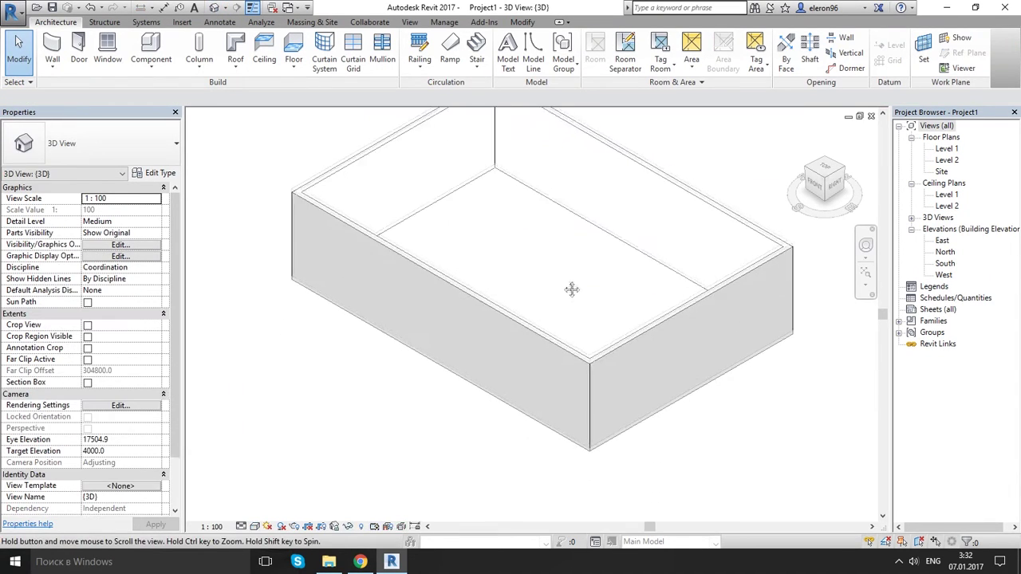
scroll(534, 329, up, 1)
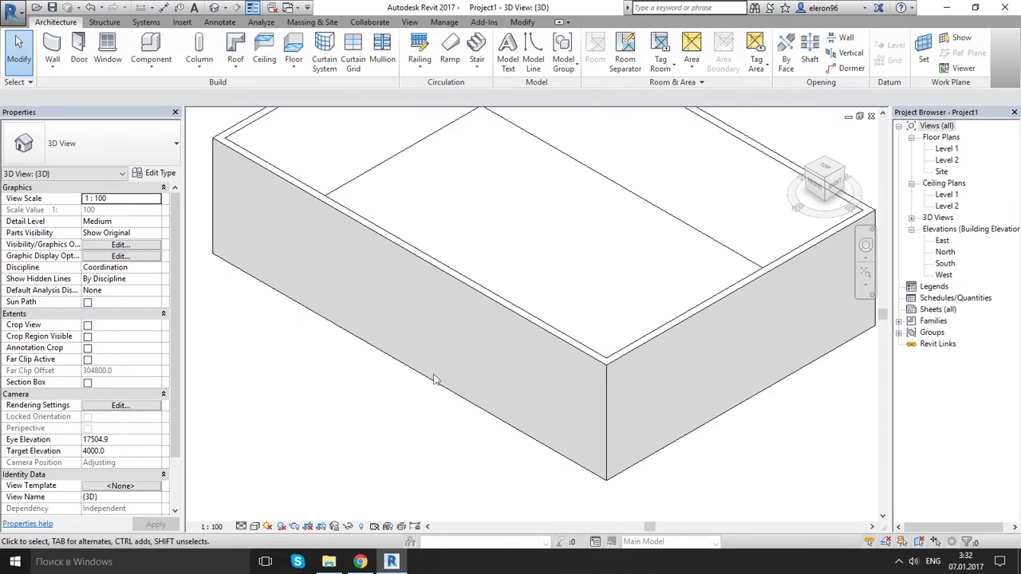
click(255, 526)
click(279, 474)
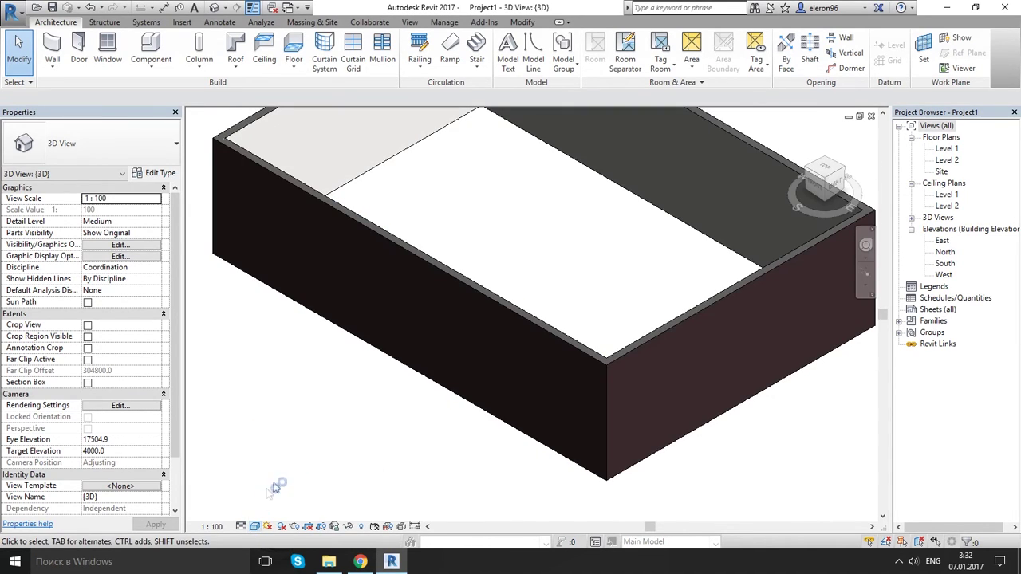
shift+middle_drag(430, 338, 437, 334)
click(241, 526)
click(261, 512)
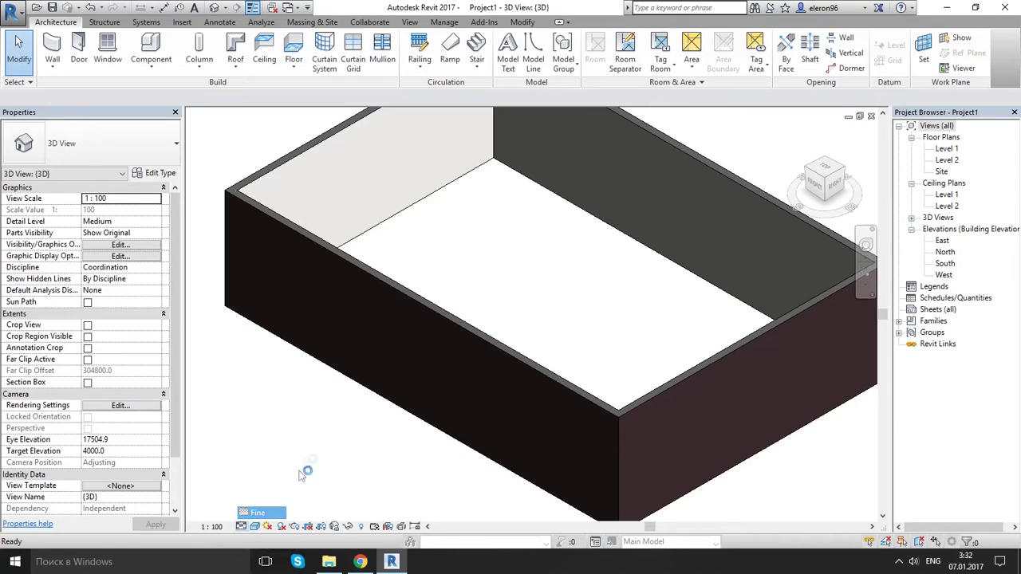
click(417, 295)
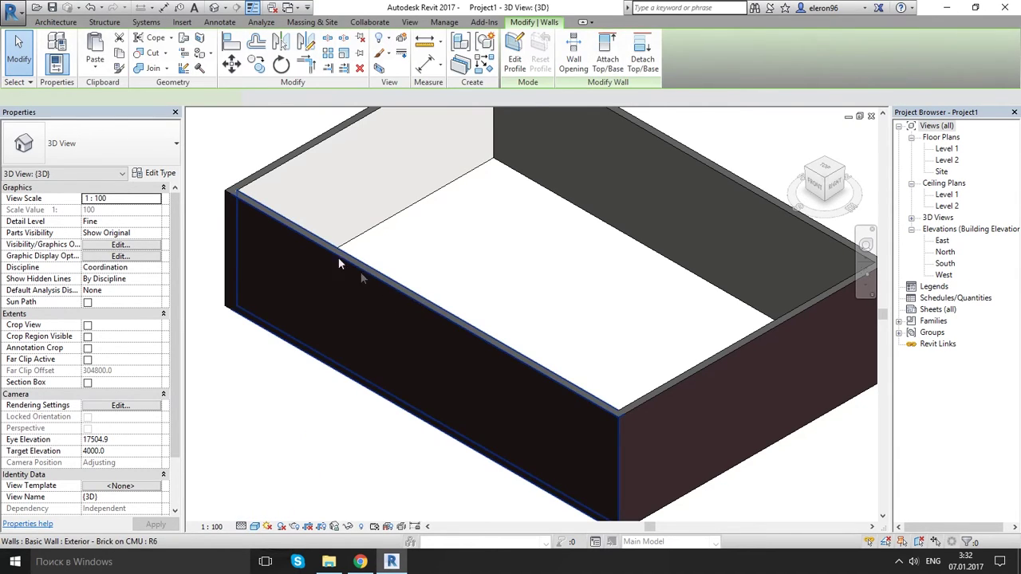
click(236, 140)
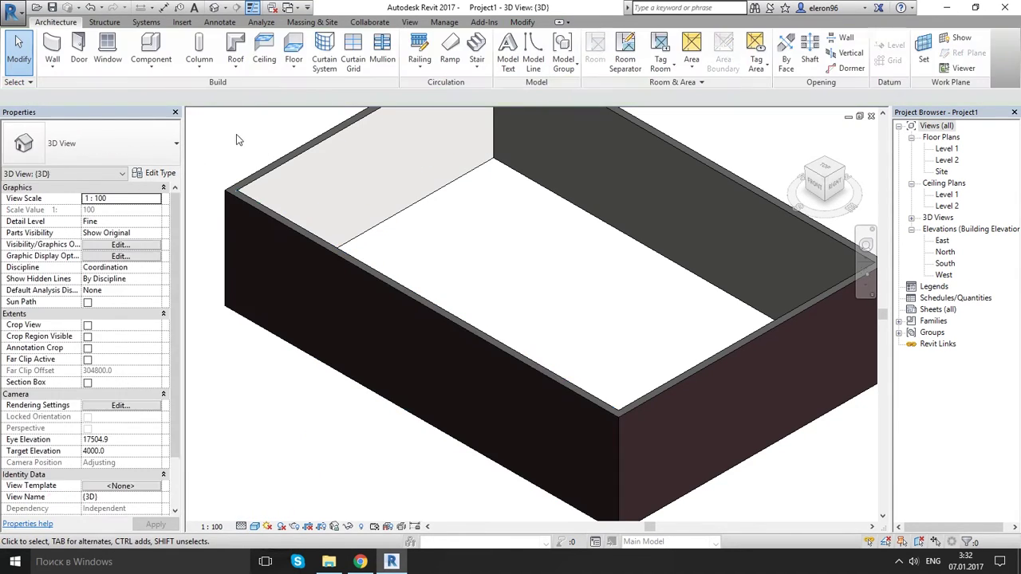
- Switch to the cove family's floor plan window
click(291, 14)
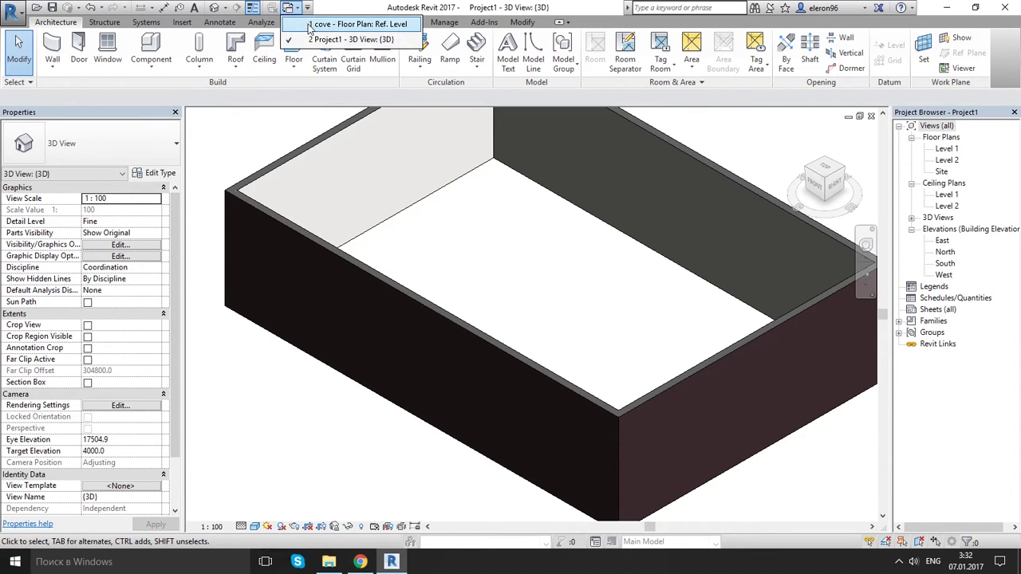
click(319, 27)
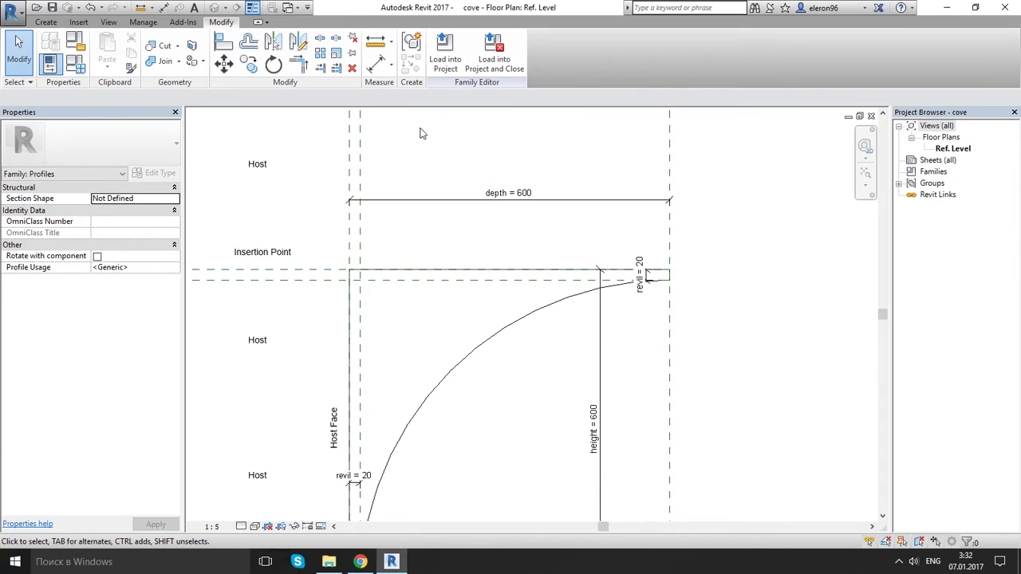
click(291, 9)
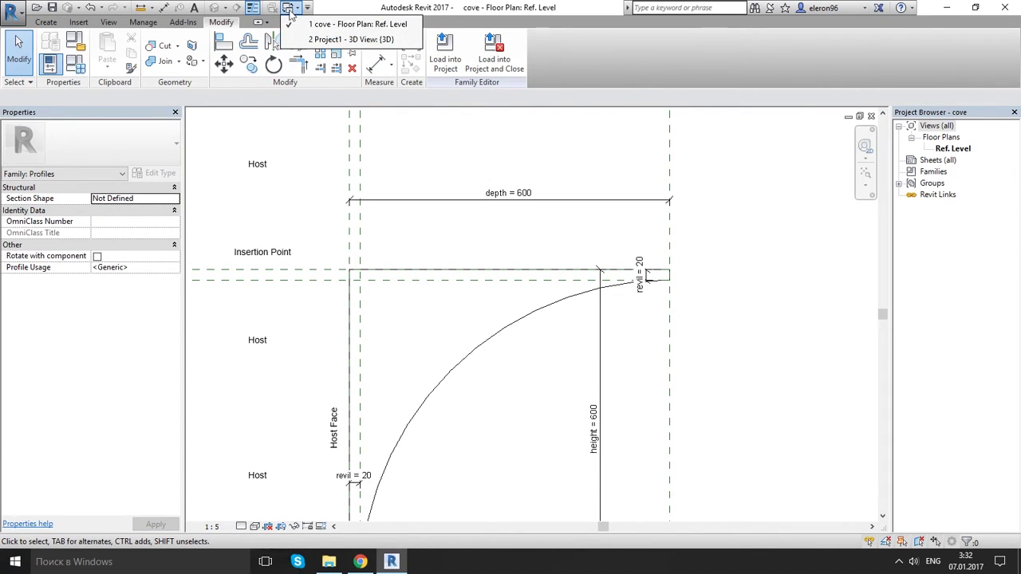
- Load the cove profile into the project and open the front wall's type properties
click(342, 24)
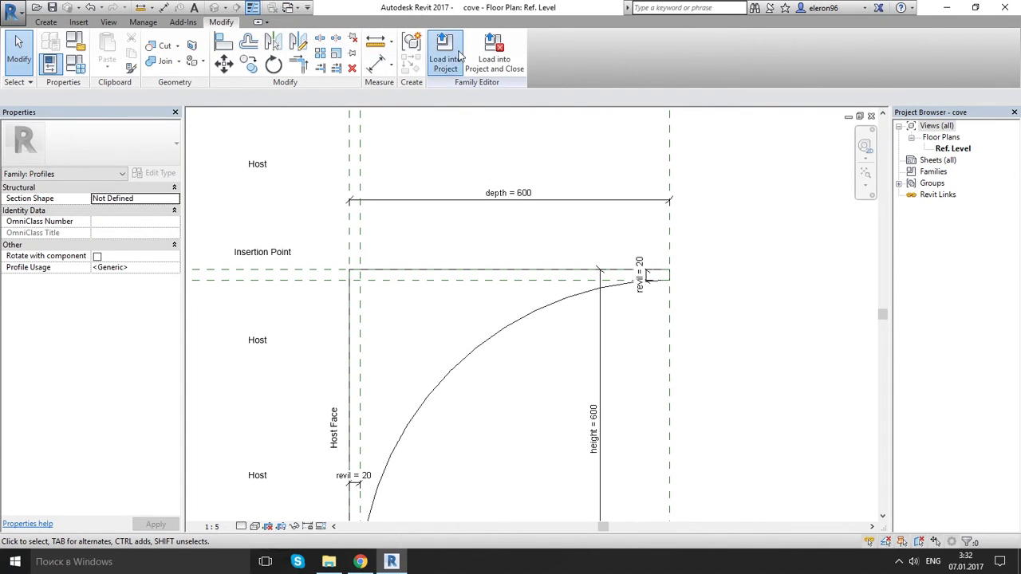
click(445, 56)
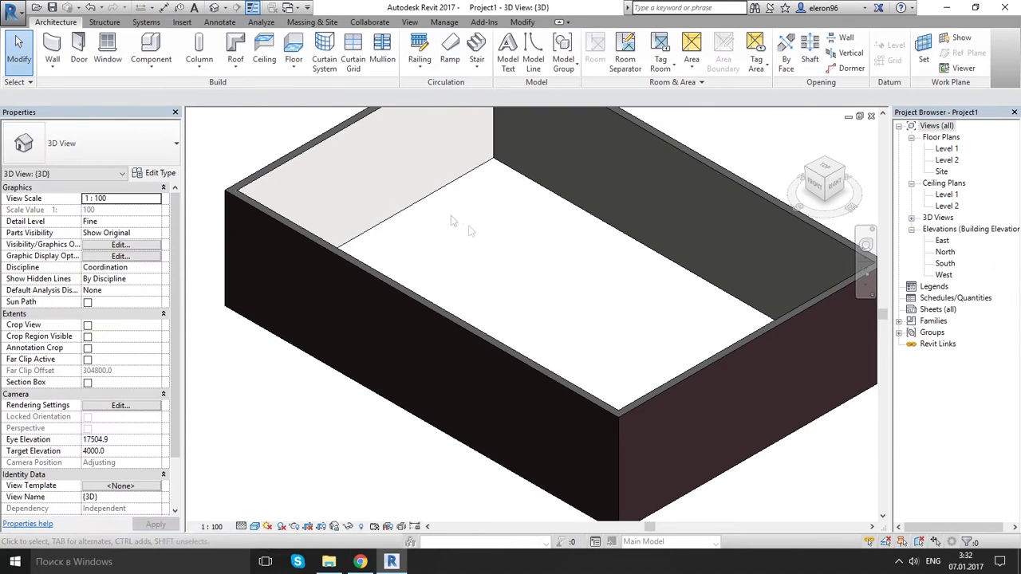
click(389, 281)
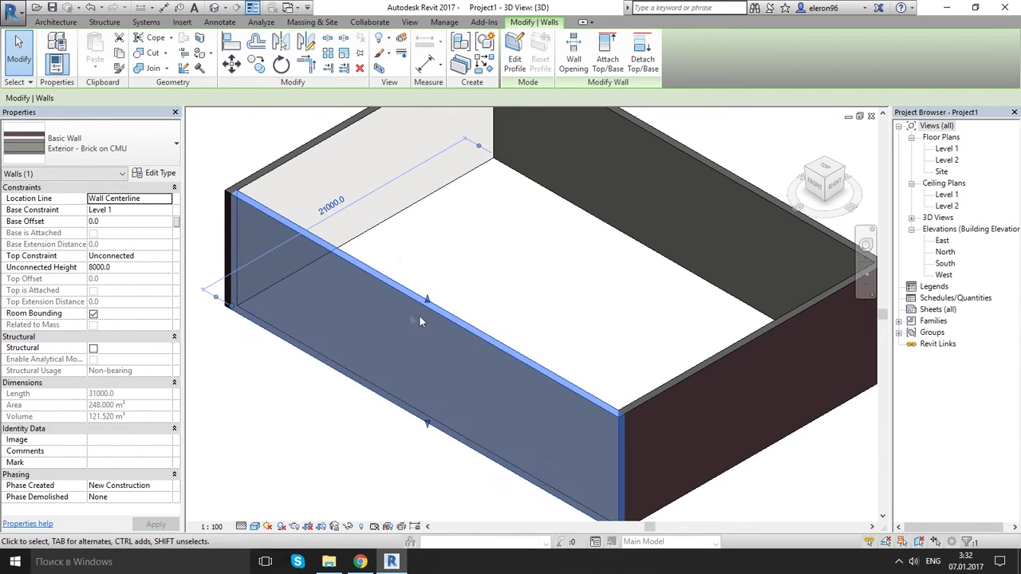
click(160, 173)
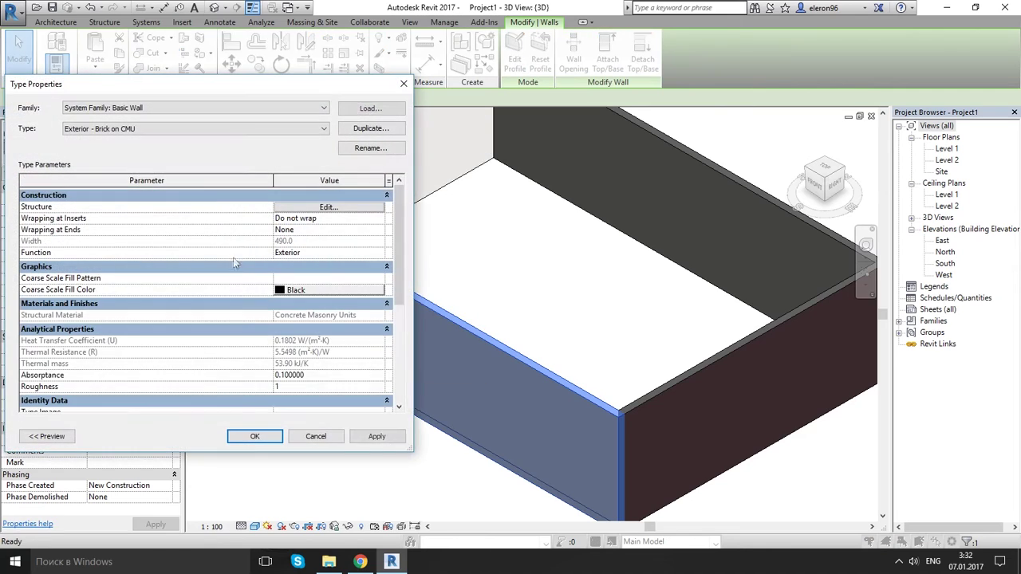
- Preview the Exterior - Brick on CMU type as a section and edit its Structure layers
drag(223, 86, 431, 93)
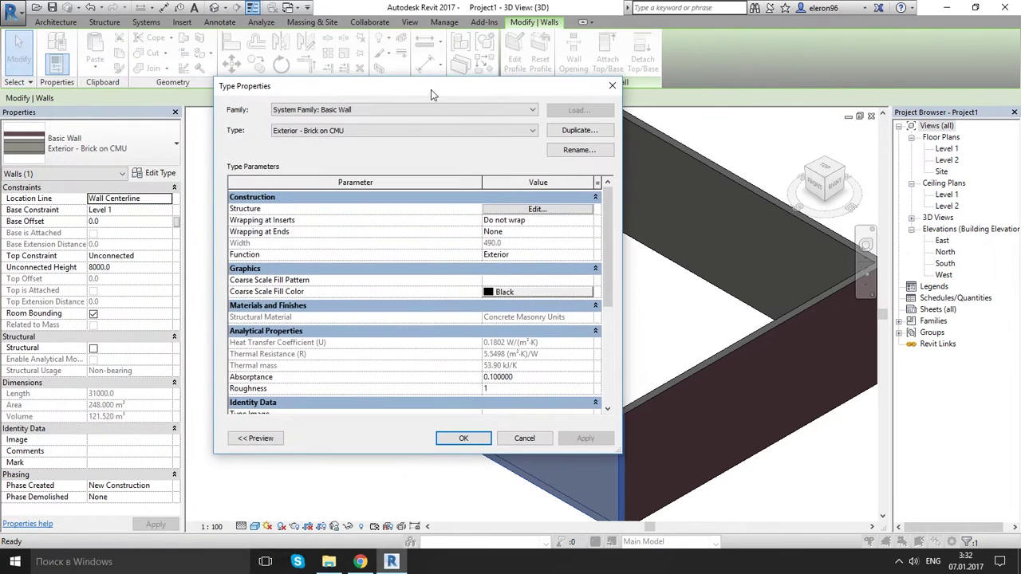
scroll(610, 263, down, 3)
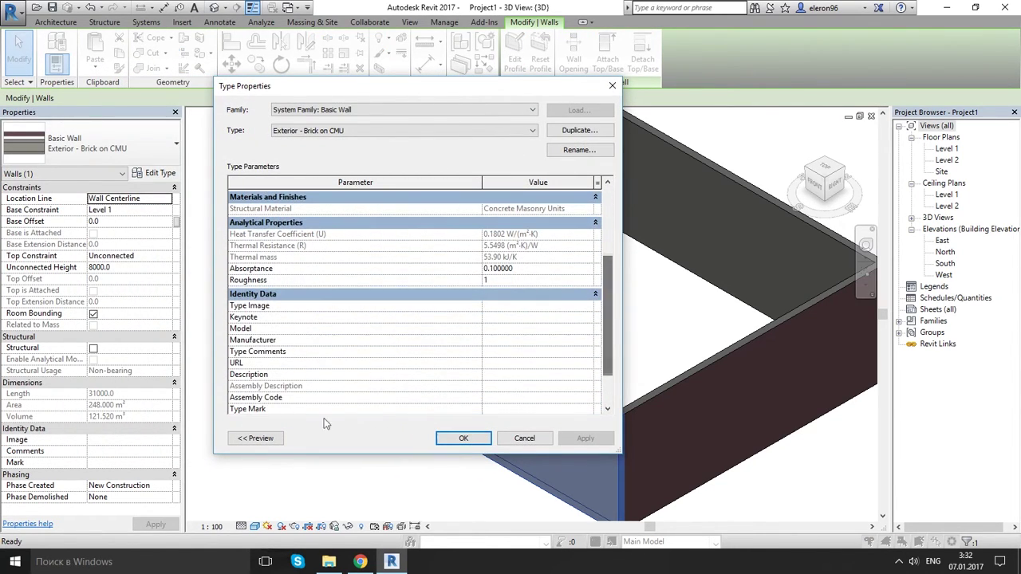
click(269, 439)
click(284, 440)
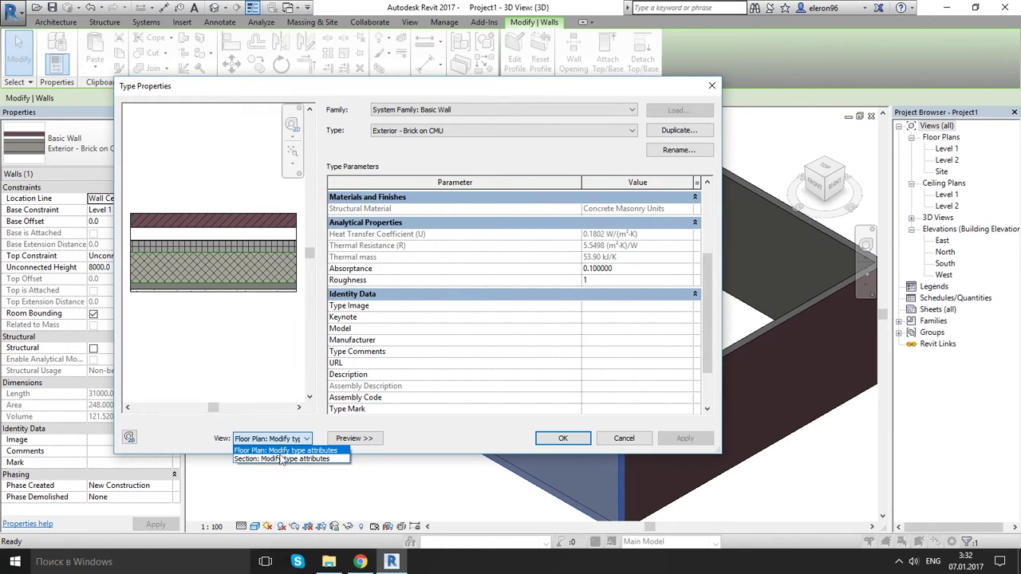
click(281, 459)
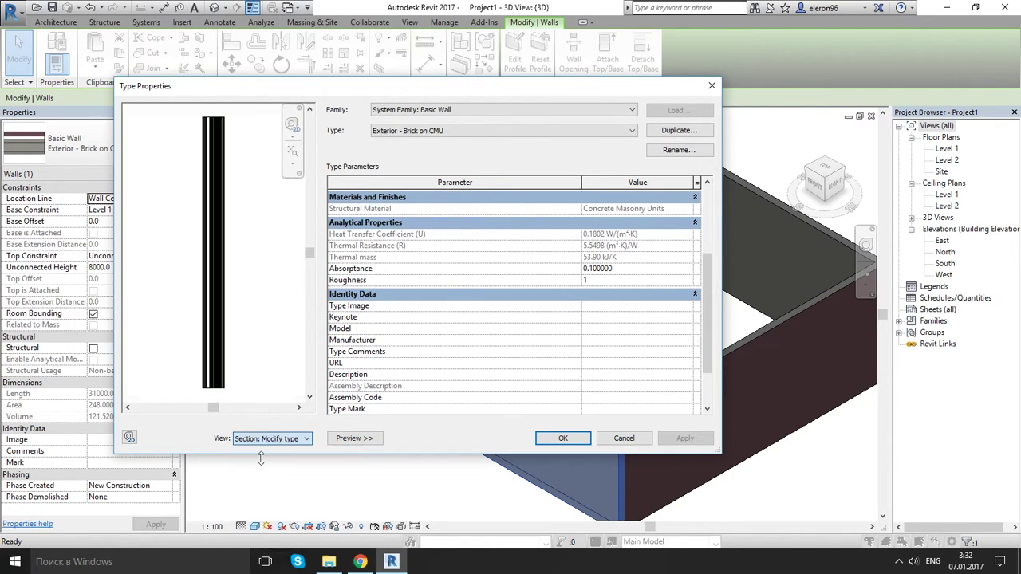
scroll(702, 261, down, 2)
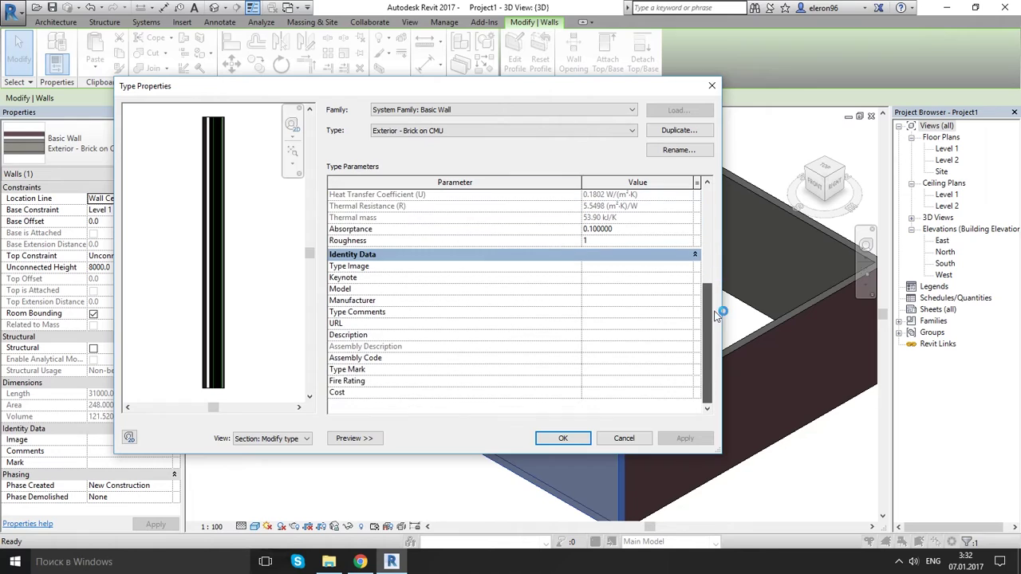
scroll(689, 204, up, 5)
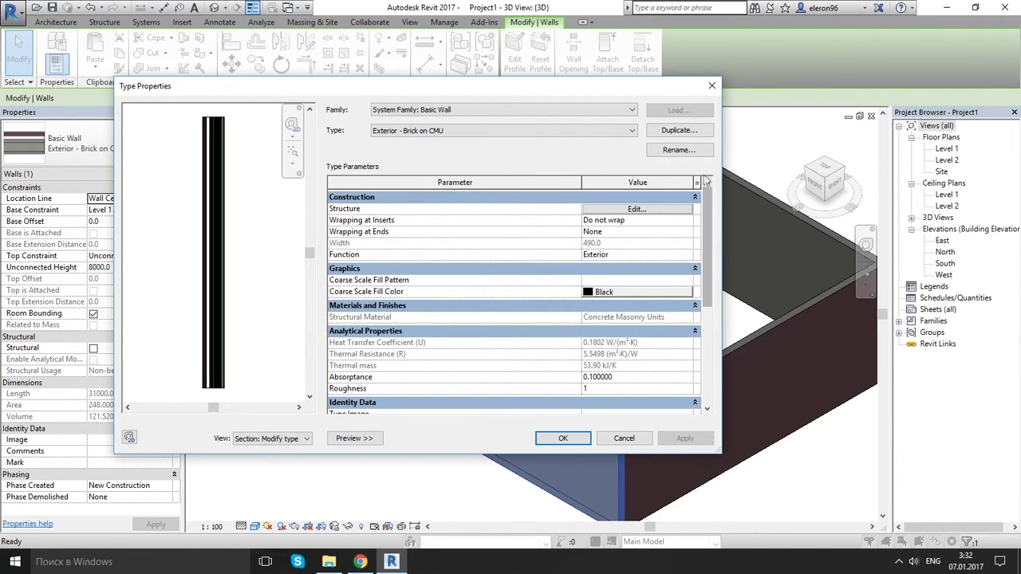
click(650, 211)
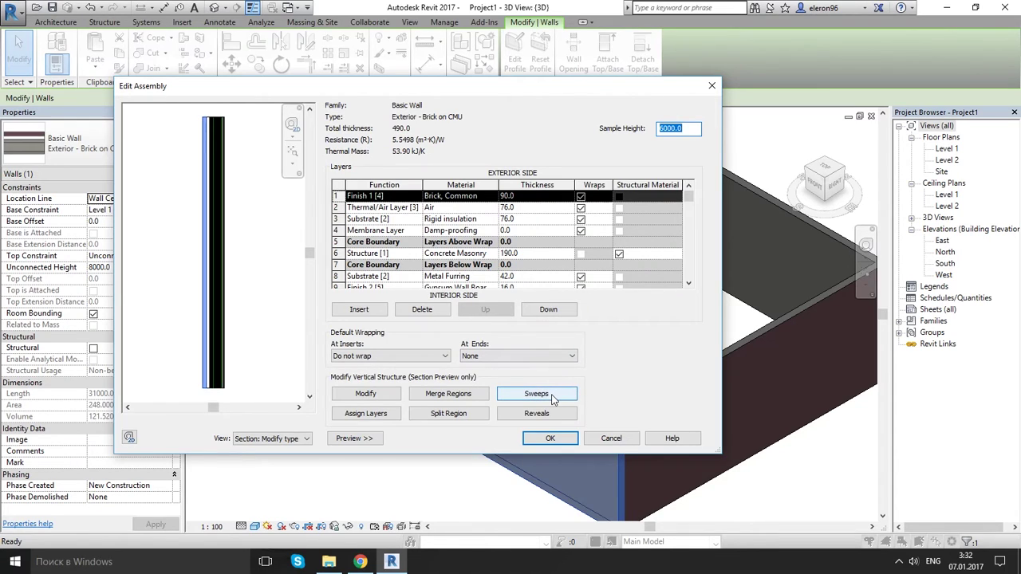
- Add a new wall sweep using the cove : 600mm profile
click(550, 396)
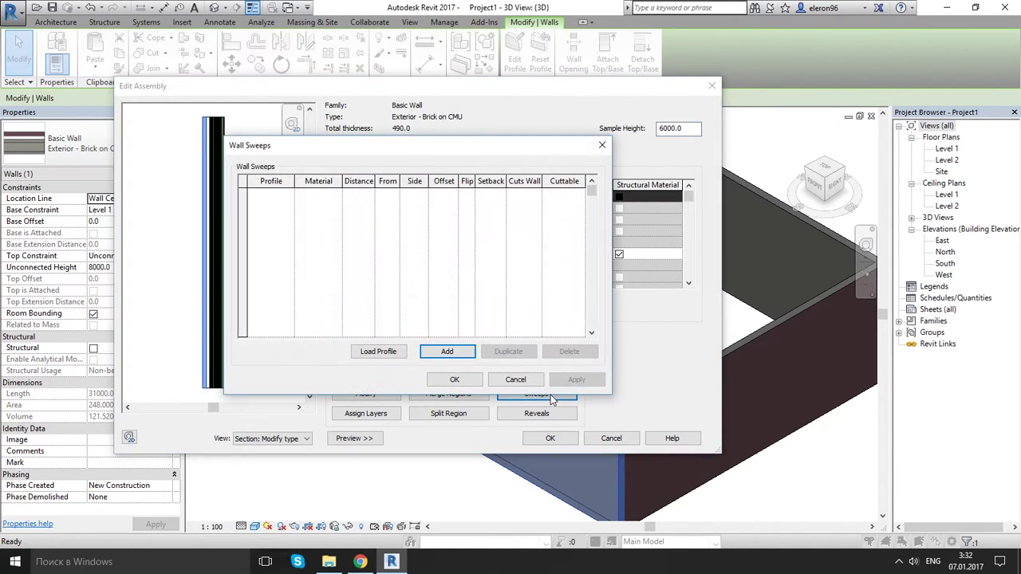
click(394, 356)
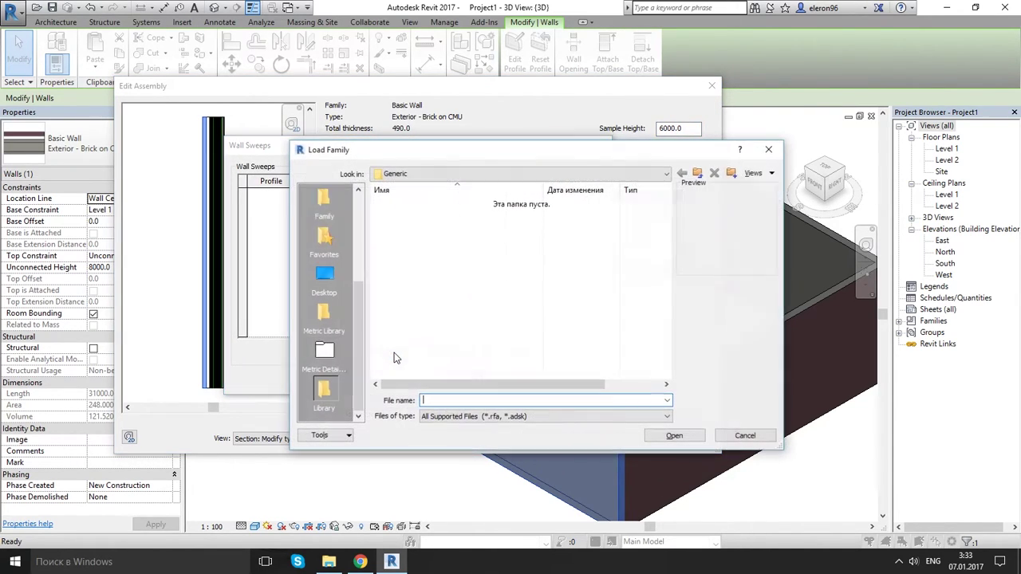
click(745, 438)
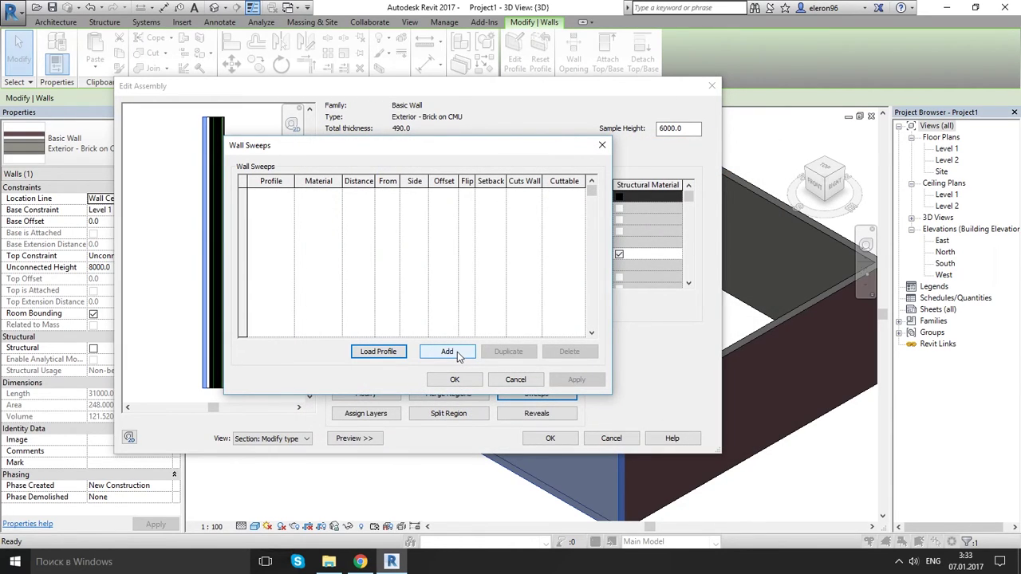
click(447, 352)
click(256, 196)
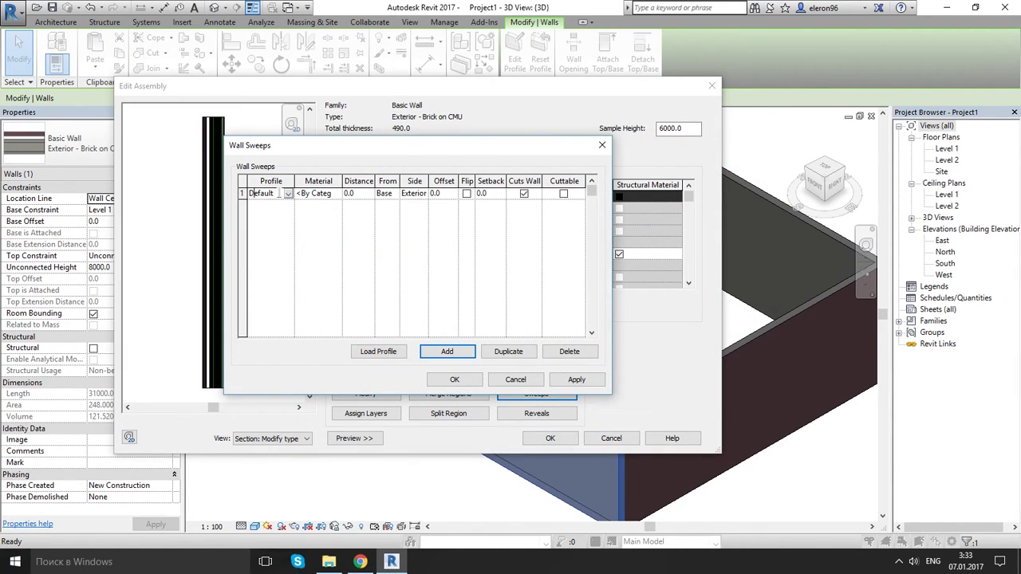
click(288, 194)
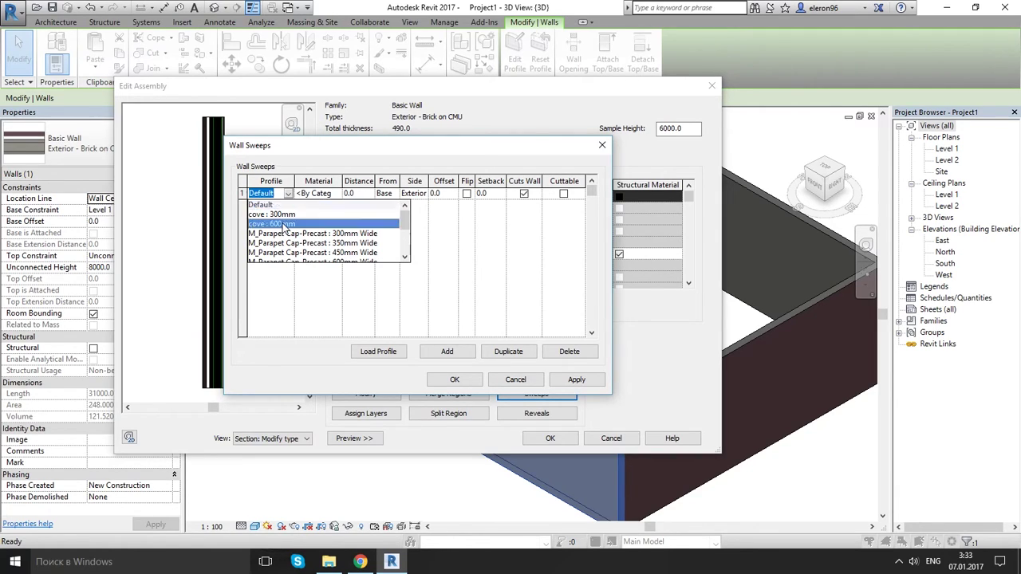
click(280, 224)
- Set the sweep's material to Concrete, Cast-in-Place gray
click(320, 195)
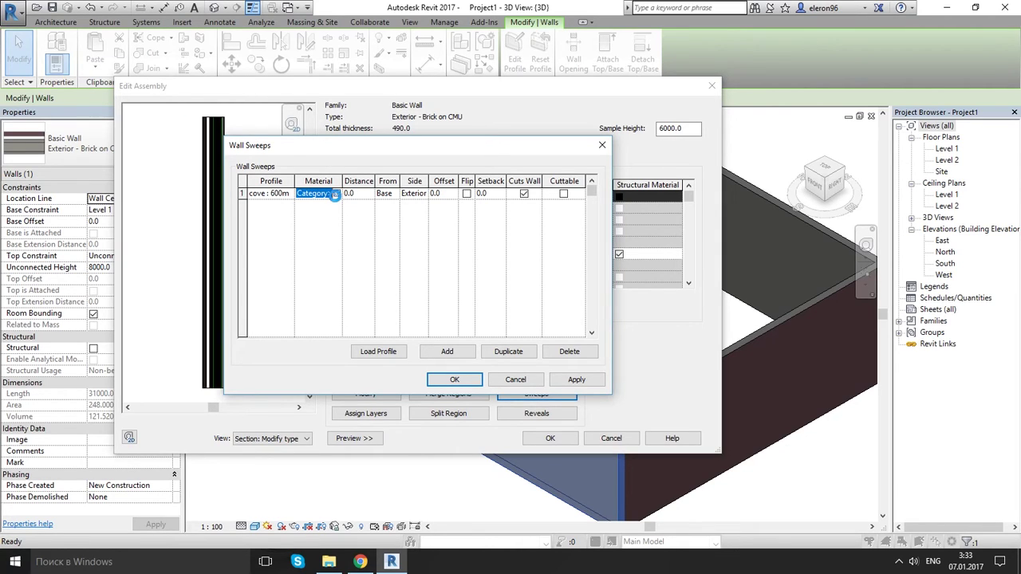
click(336, 194)
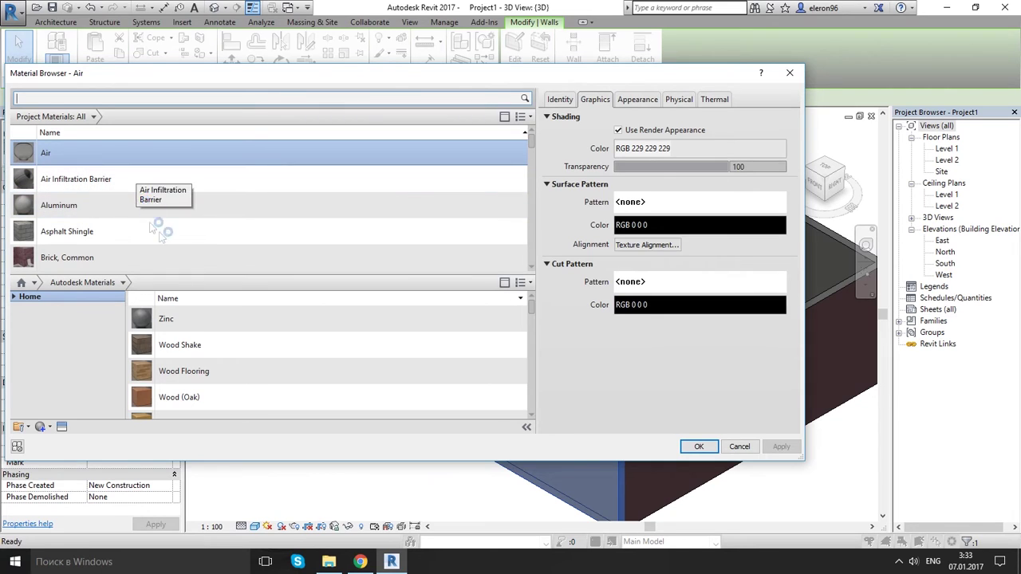
scroll(195, 240, down, 5)
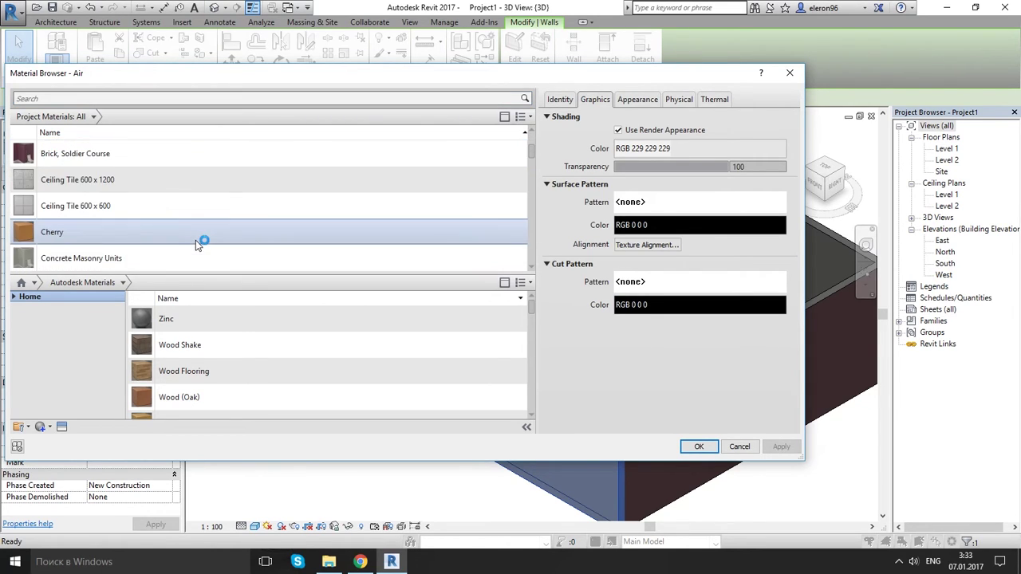
click(161, 250)
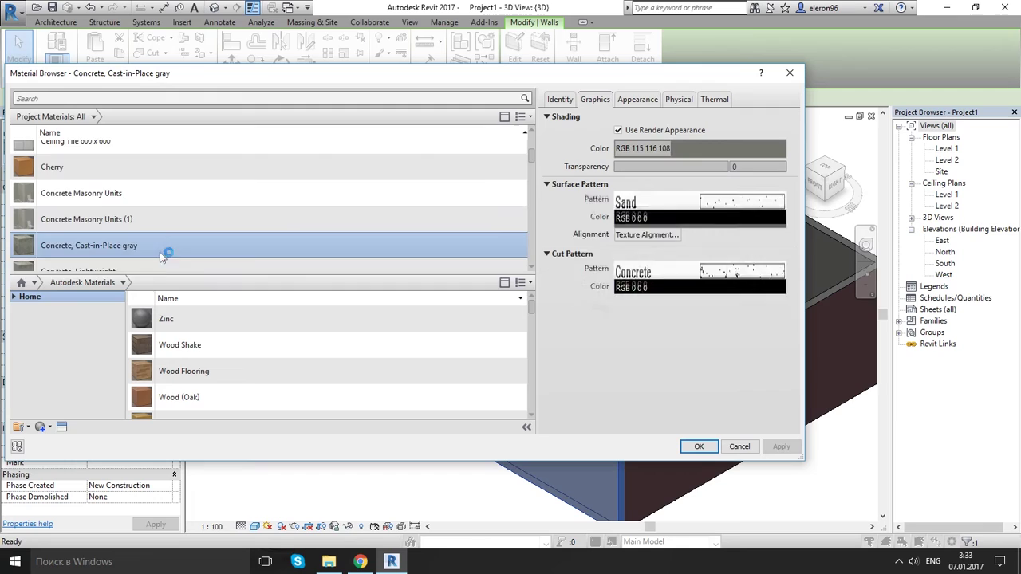
click(699, 446)
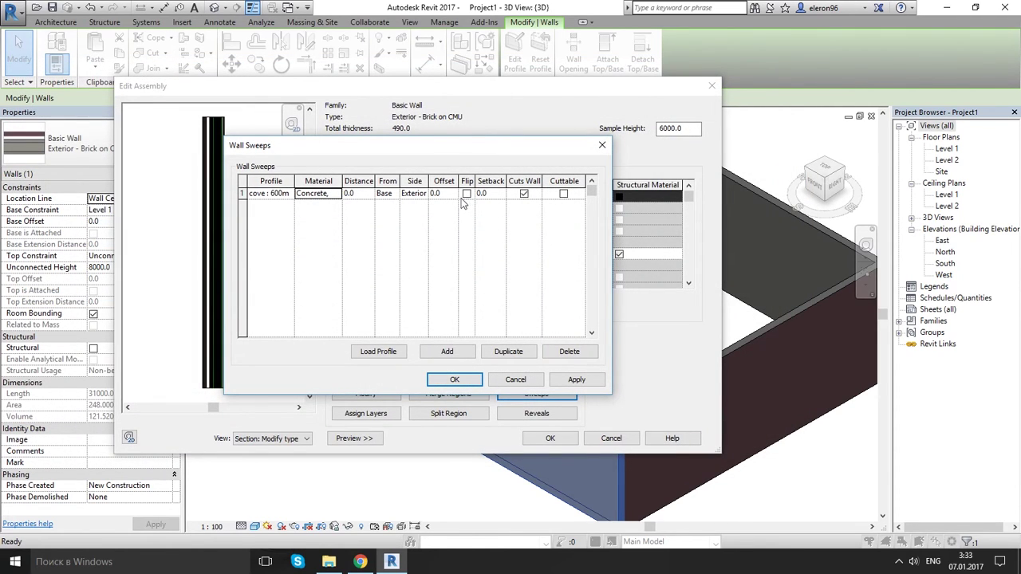
- Try a 100 offset on the sweep and check it in the preview
click(447, 195)
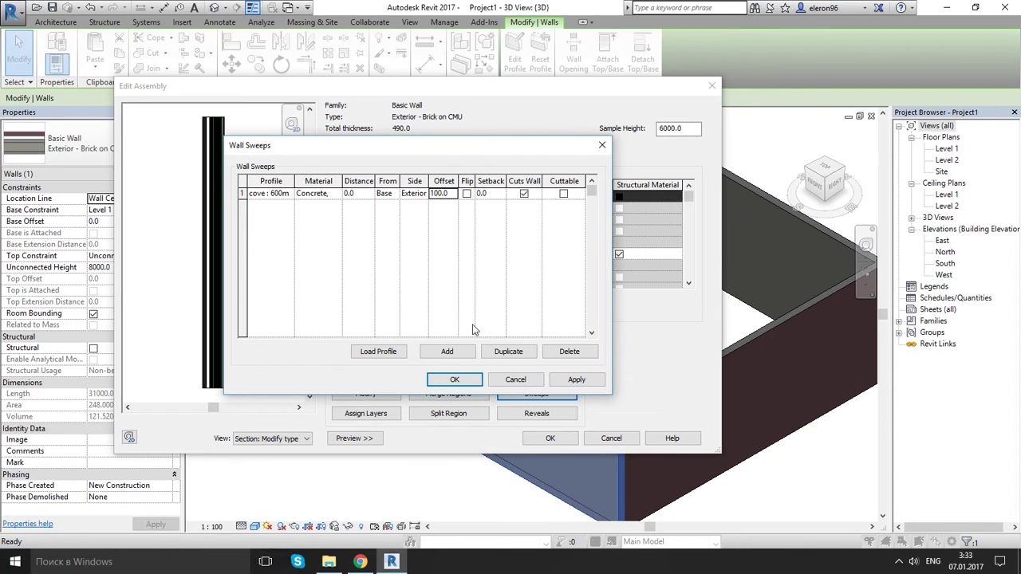
click(575, 380)
click(499, 382)
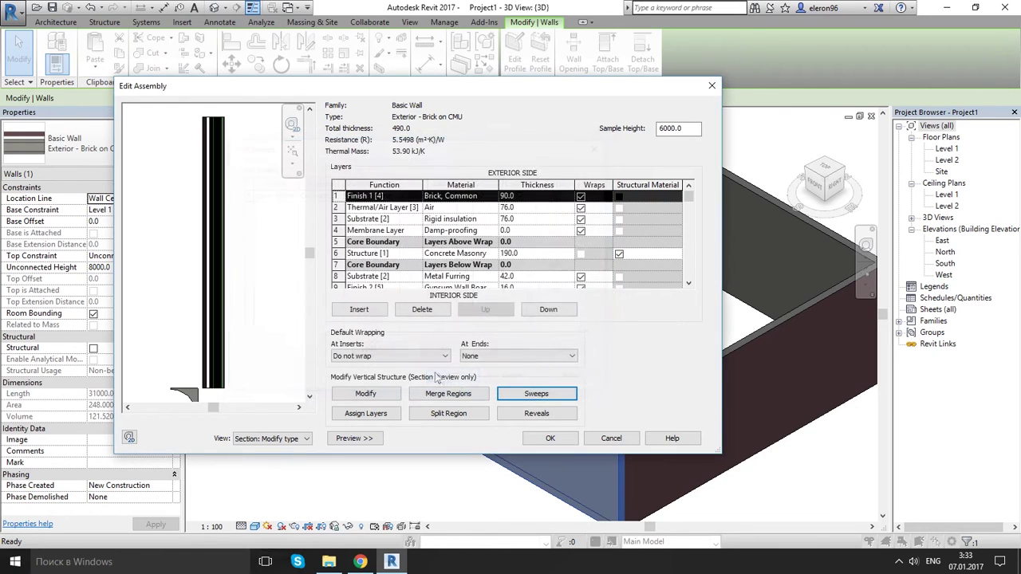
middle_drag(199, 331, 229, 289)
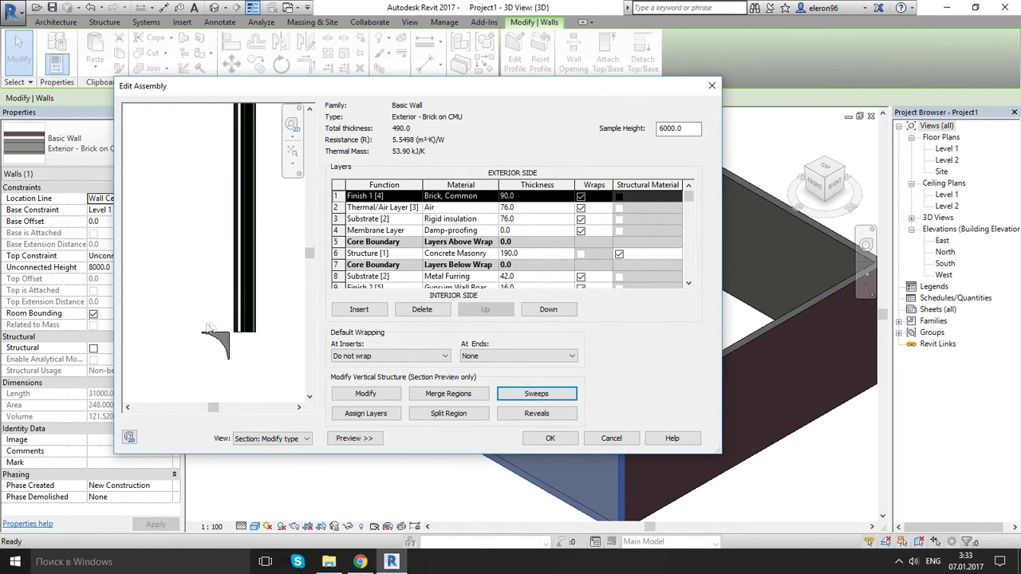
click(537, 393)
- Try sweep offsets of 0.0 and then 3000, checking the preview
click(445, 194)
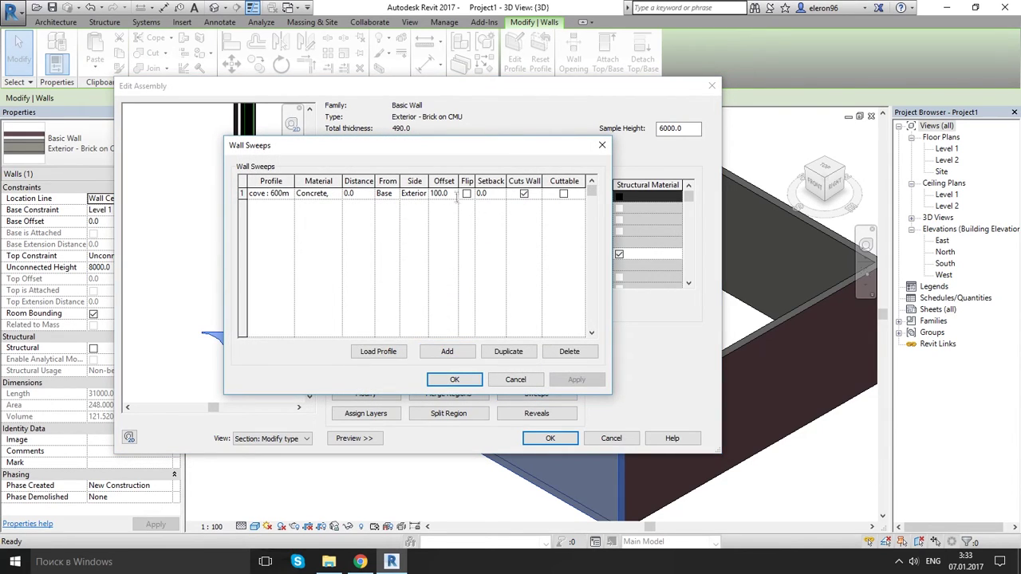
drag(452, 196, 418, 202)
text(0.0)
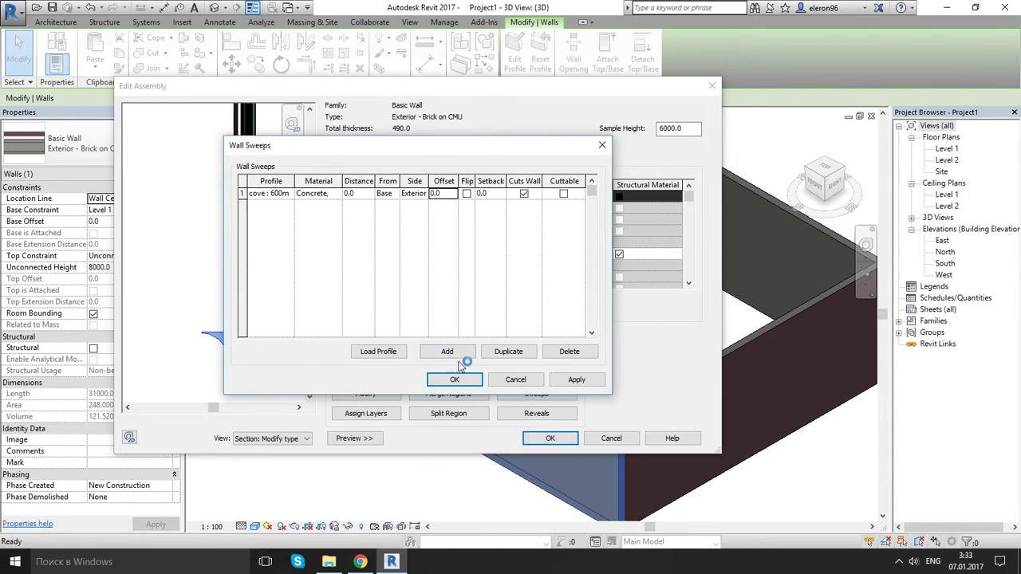
click(575, 380)
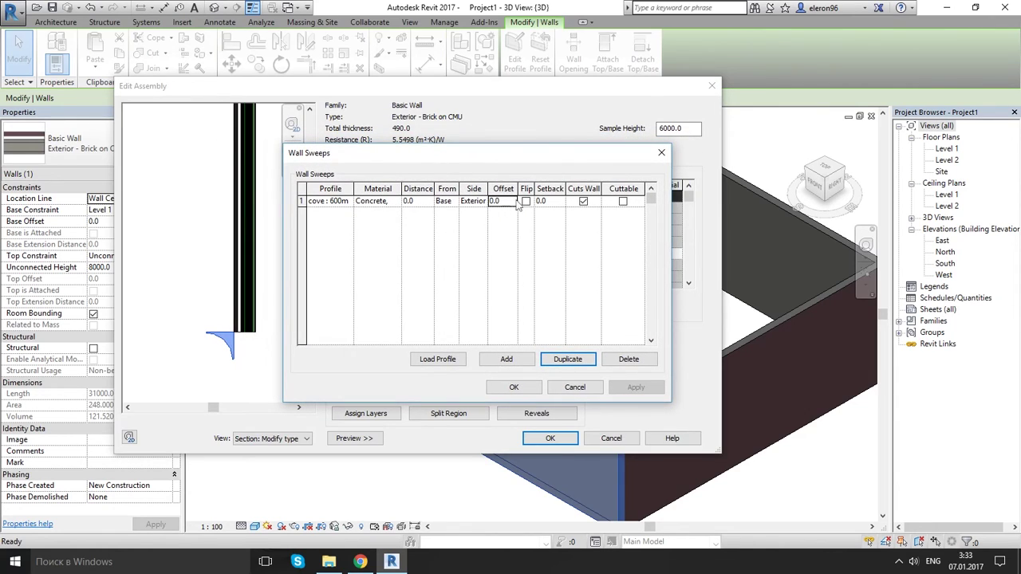
click(504, 201)
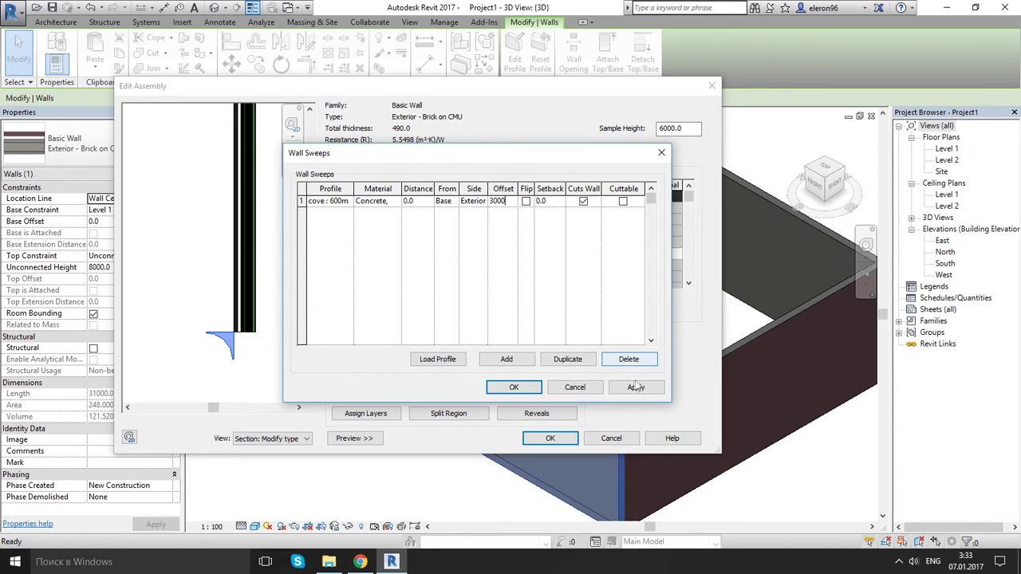
click(636, 387)
click(510, 387)
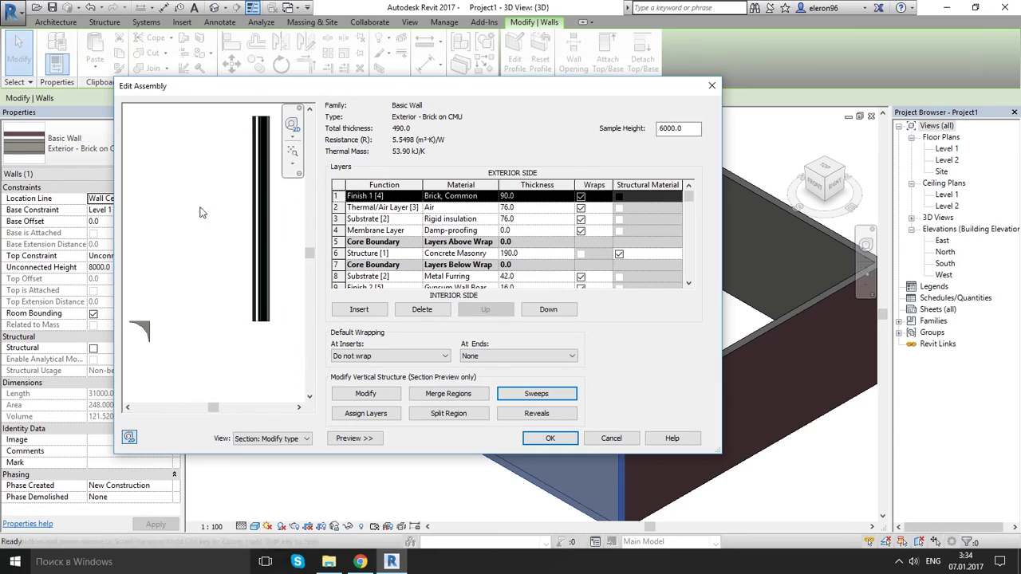
- Measure the sweep from the wall Top and apply a 100 offset
click(536, 393)
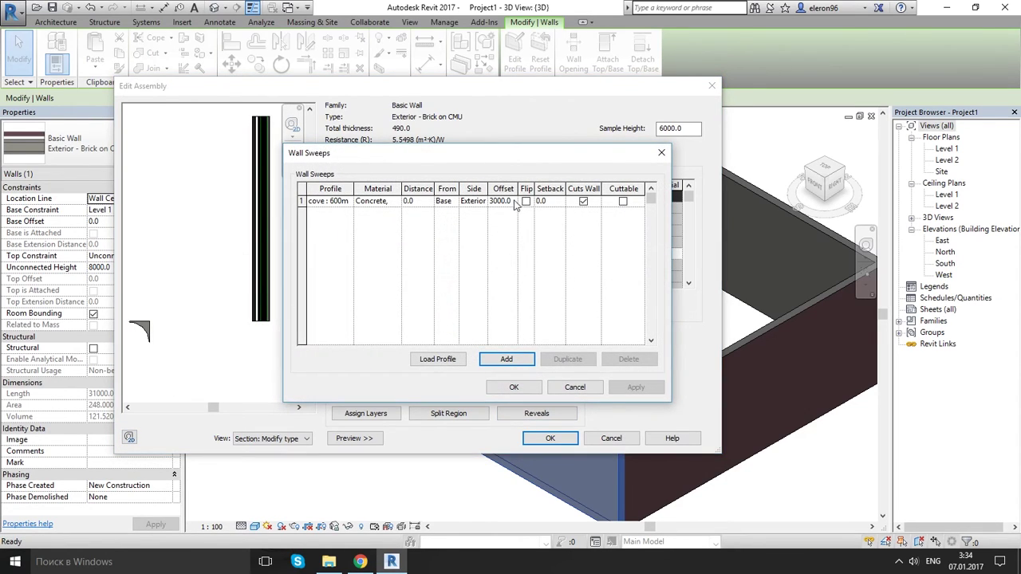
click(509, 201)
text(0.0)
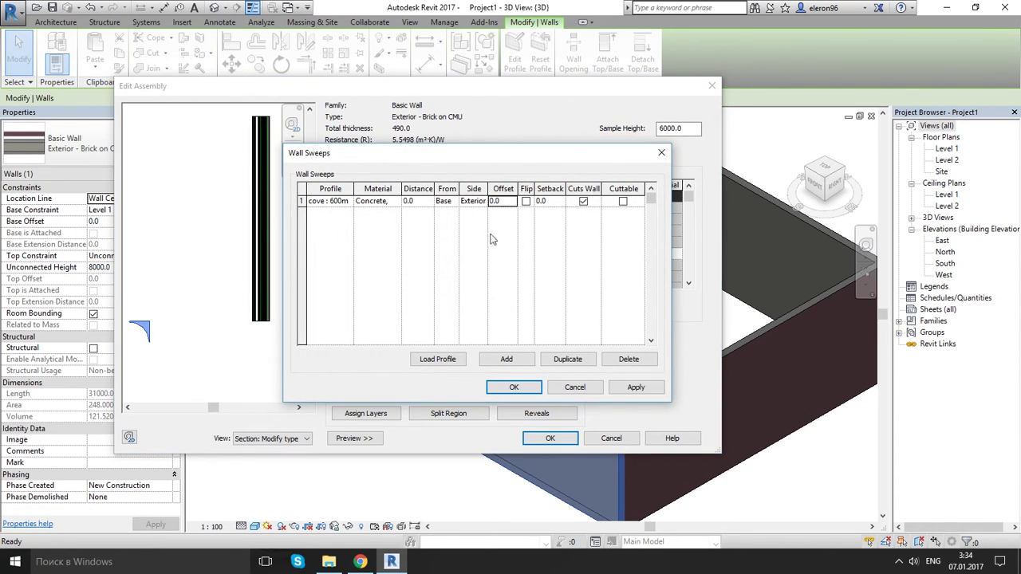
click(454, 204)
click(445, 223)
click(503, 201)
text(100)
click(636, 387)
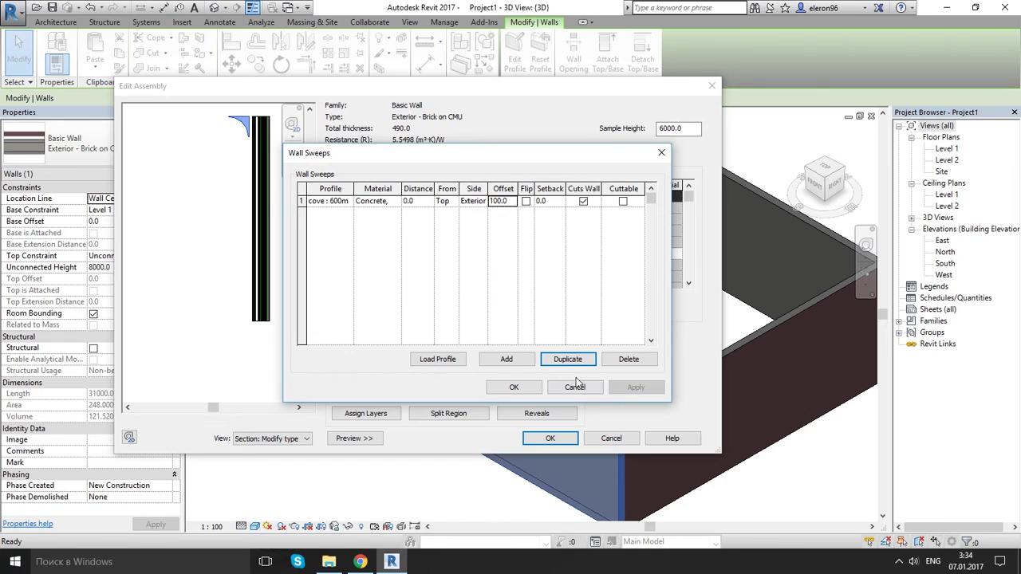
- Reset the top offset to 0 and confirm the sweep and assembly dialogs
double_click(499, 201)
text(0)
click(635, 387)
click(539, 390)
click(561, 437)
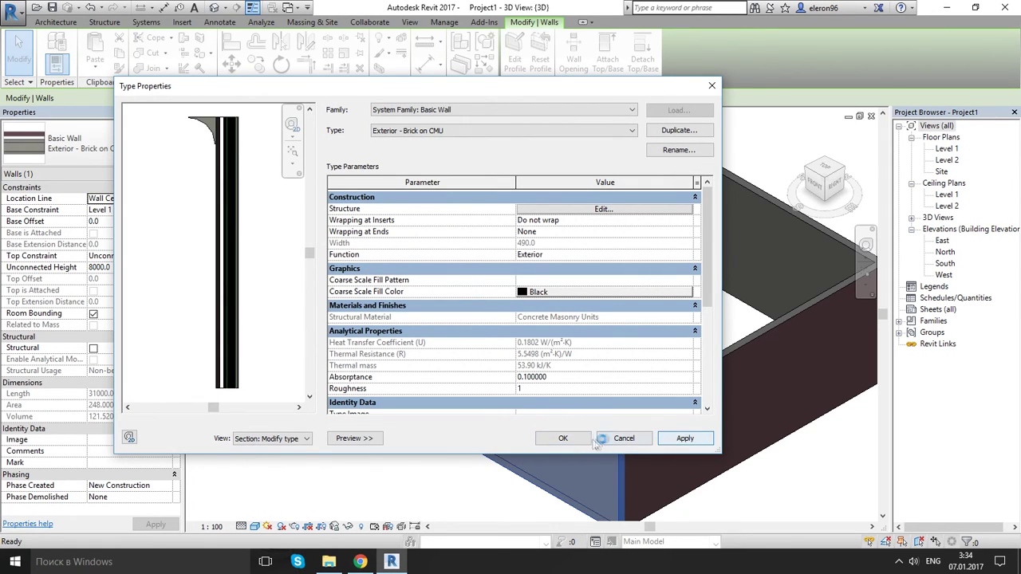
- Close Type Properties, orbit to a wall corner and select the wall with the cove sweep
click(563, 438)
key(Escape)
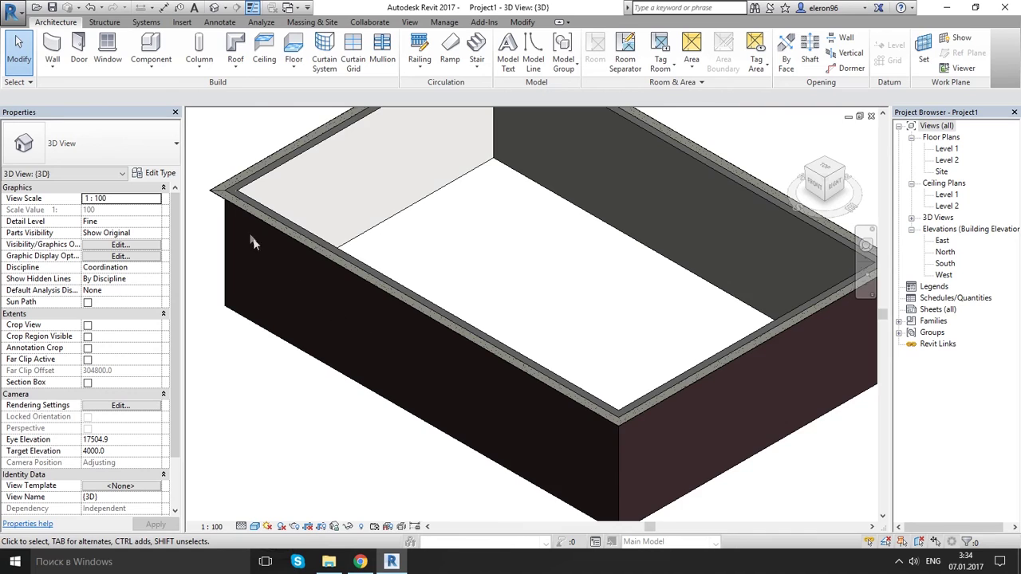
scroll(246, 228, up, 4)
middle_drag(404, 286, 569, 239)
scroll(468, 285, up, 4)
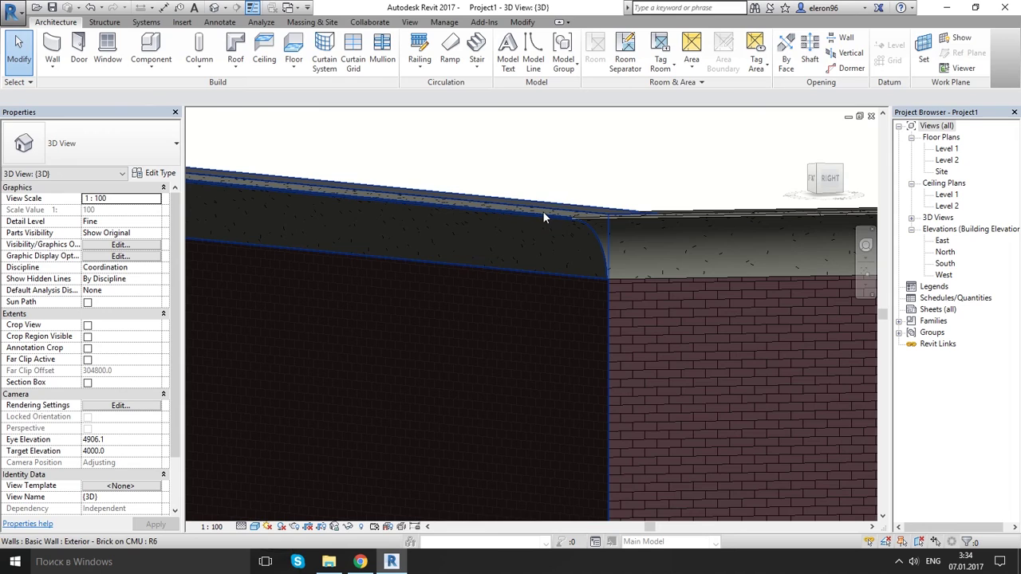
click(543, 213)
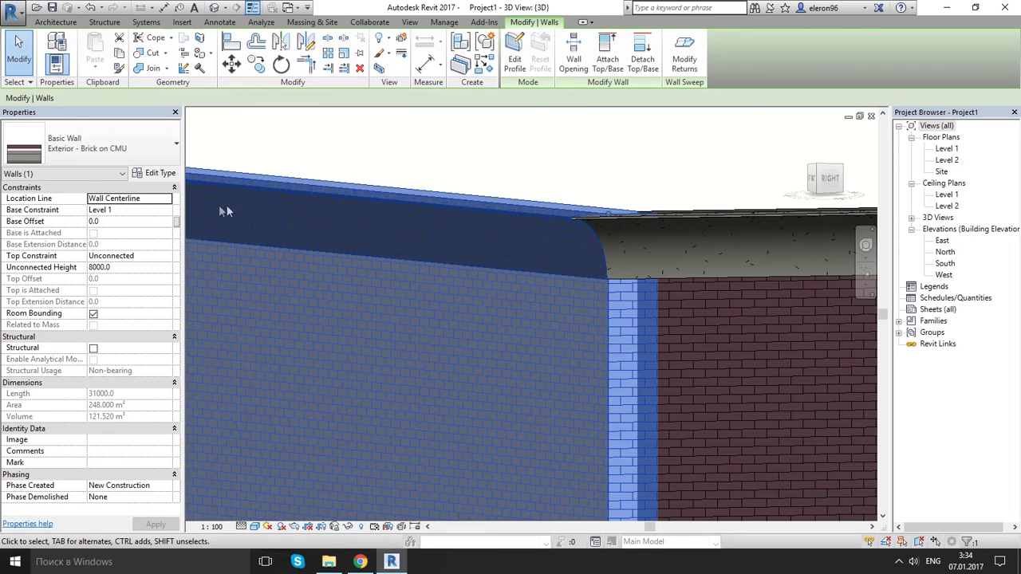
- Set the wall type's top sweep profile to cove : 300mm, then orbit to inspect it
click(160, 174)
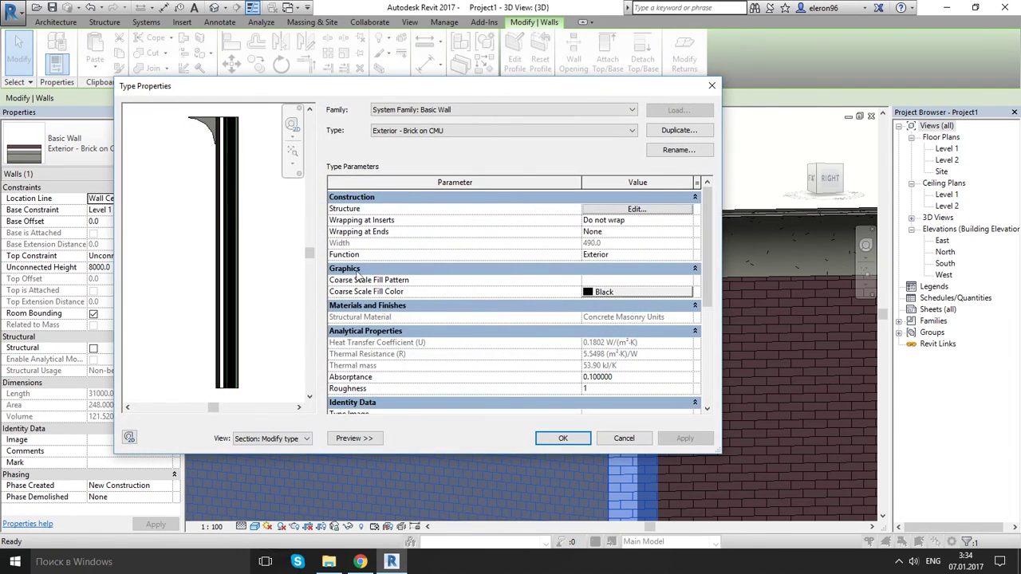
click(636, 208)
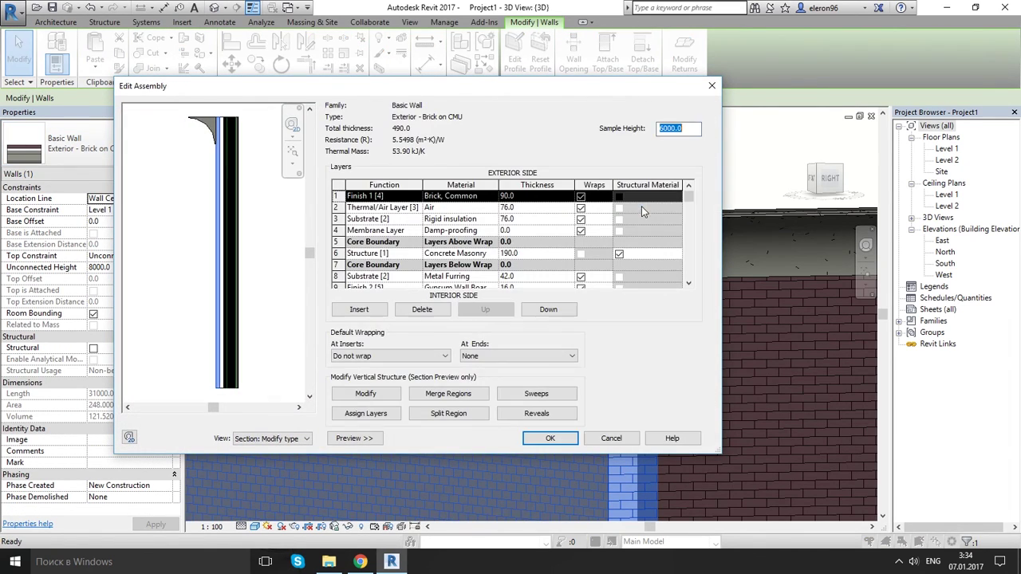
click(536, 394)
click(335, 201)
click(348, 201)
click(343, 220)
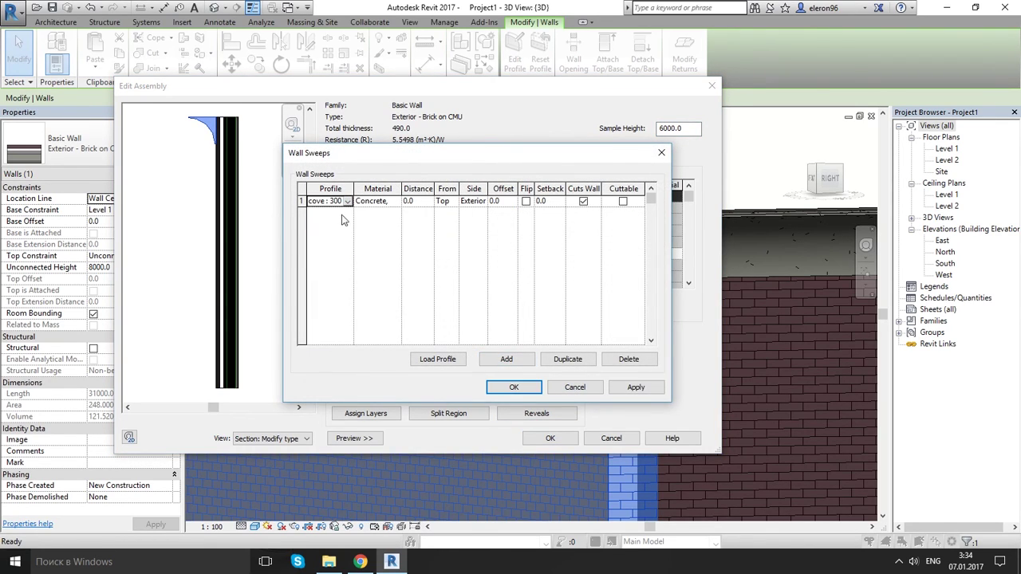
click(635, 387)
click(515, 387)
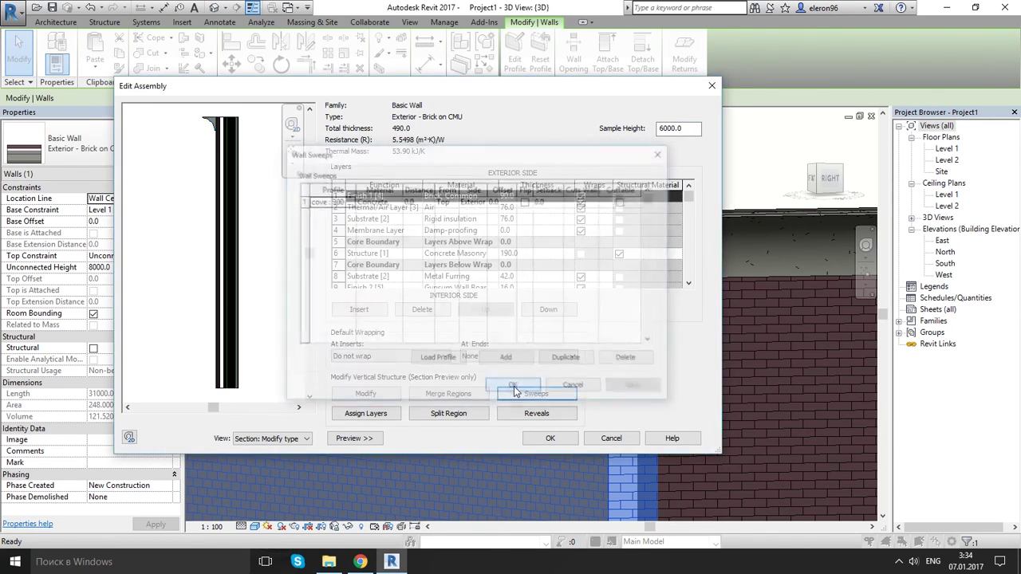
click(549, 439)
click(562, 438)
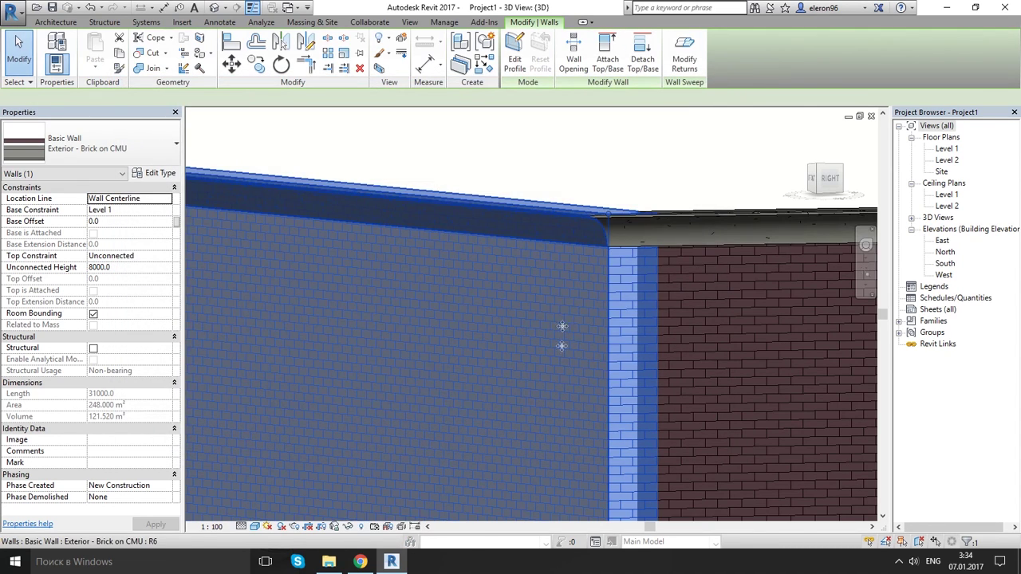
key(Escape)
mouse_move(588, 170)
shift+middle_down()
mouse_move(597, 171)
mouse_move(590, 161)
shift+middle_up()
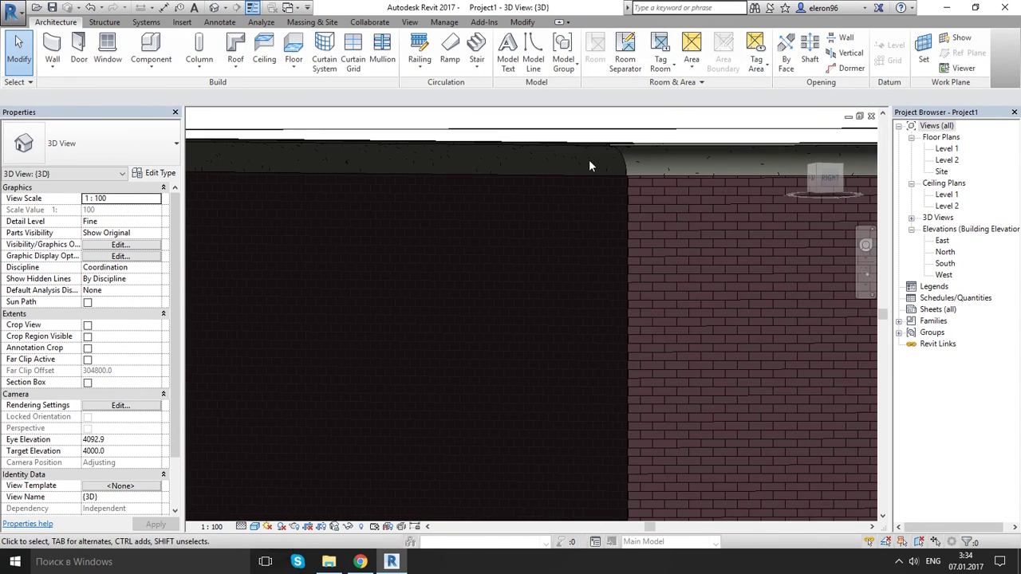